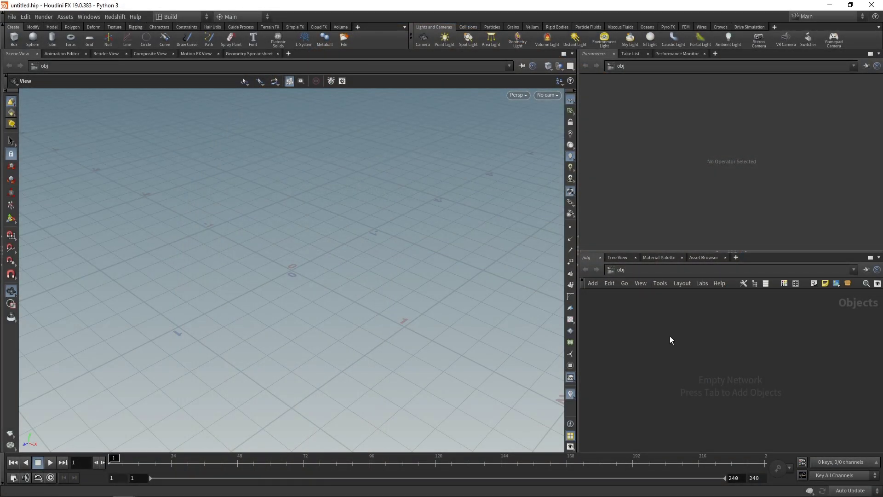
Create a tube object and go inside its geometry network.
{"action": "key", "text": "Tab"}
{"action": "type", "text": "tub"}
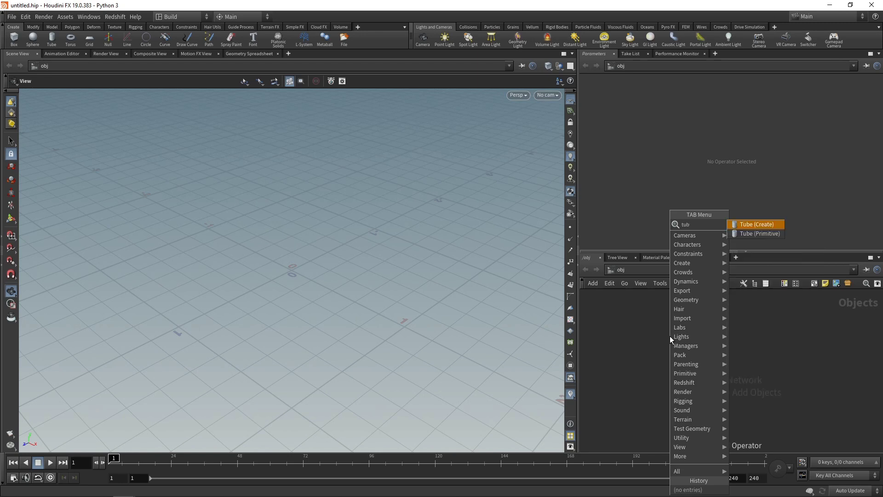
{"action": "key", "text": "Return"}
{"action": "double_click", "coordinate": [670, 339]}
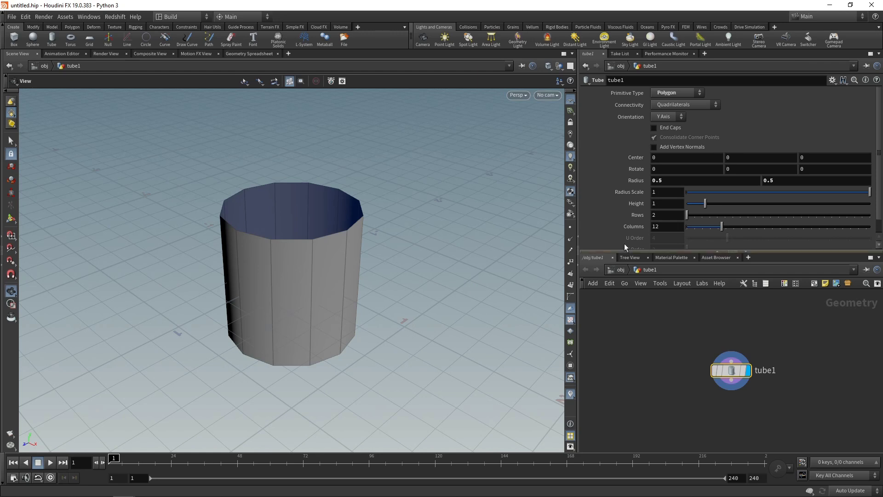
Set the tube's radius scale to 0.2, its rows to 120 and its columns to 80.
{"action": "middle_click_drag", "start_coordinate": [666, 189], "coordinate": [665, 190]}
{"action": "left_click", "coordinate": [669, 214]}
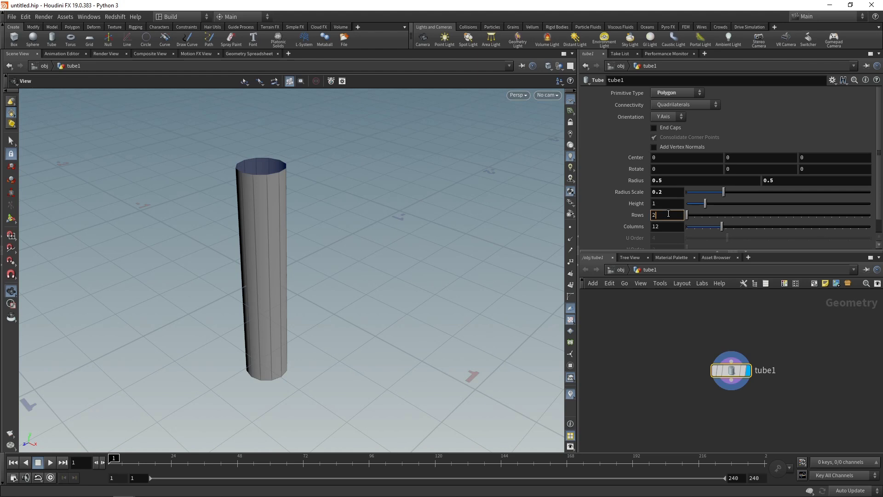
{"action": "type", "text": "120"}
{"action": "key", "text": "Tab"}
{"action": "type", "text": "80"}
{"action": "key", "text": "Return"}
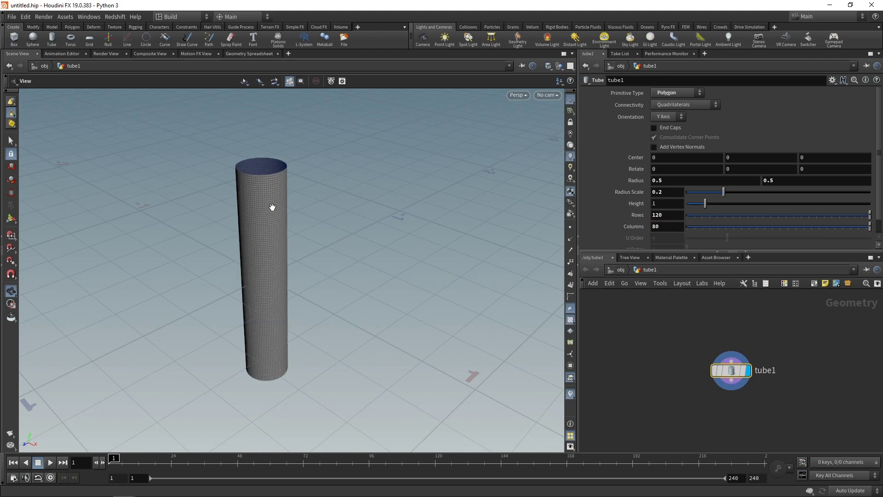
Append a UV Texture node after the tube and set its texture type to Cylindrical.
{"action": "middle_click_drag", "start_coordinate": [772, 416], "coordinate": [741, 384]}
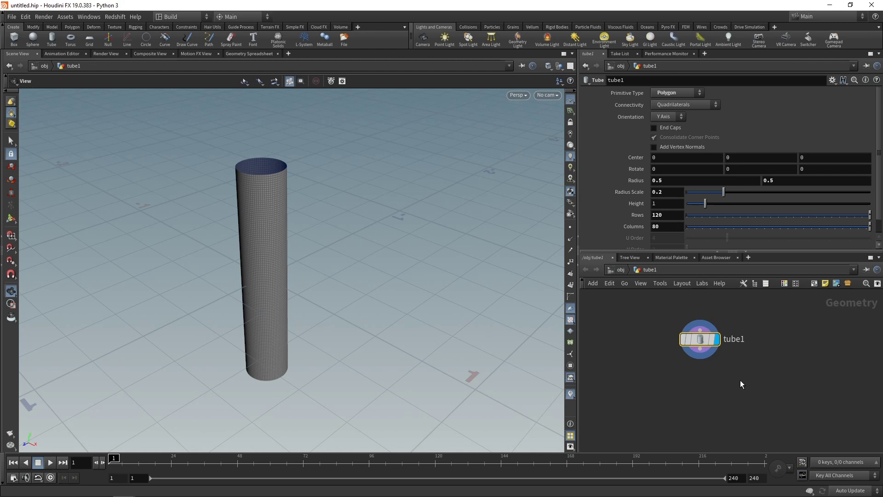
{"action": "key", "text": "Tab"}
{"action": "type", "text": "uvtext"}
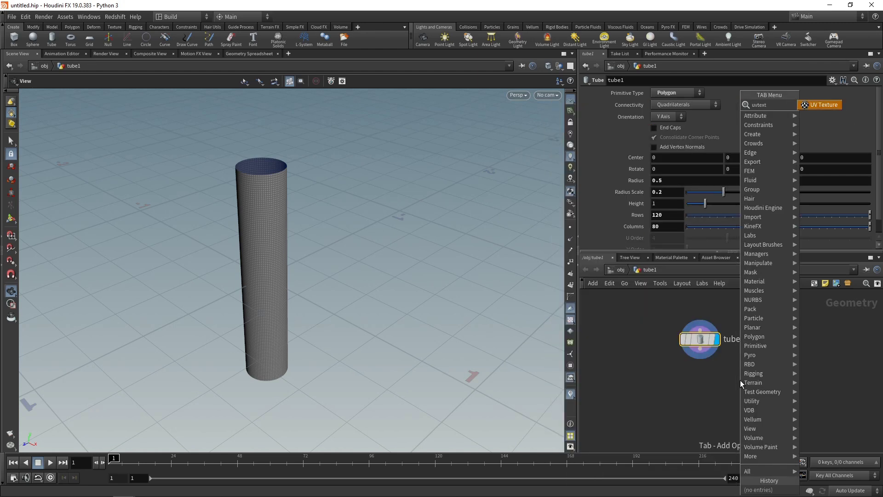
{"action": "key", "text": "Return"}
{"action": "left_click", "coordinate": [694, 117]}
{"action": "left_click", "coordinate": [694, 149]}
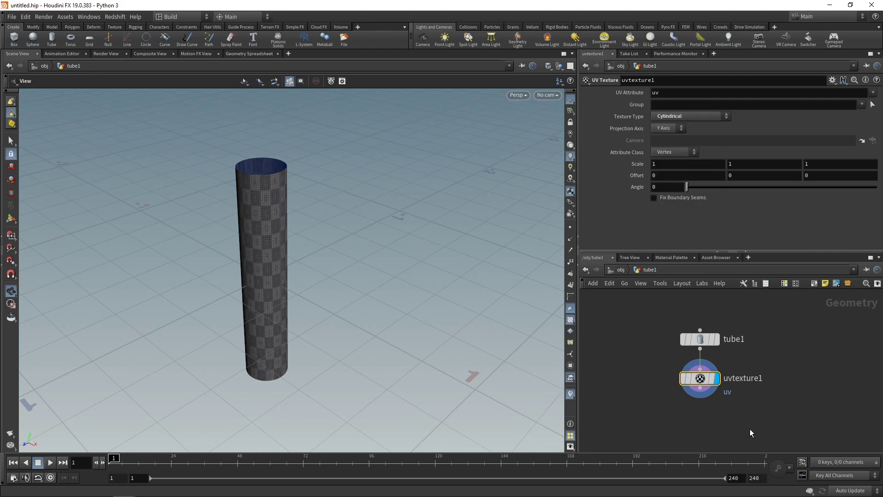
Append an Attribute Create node after the UV Texture node and name its attribute distortion.
{"action": "key", "text": "Tab"}
{"action": "type", "text": "attc"}
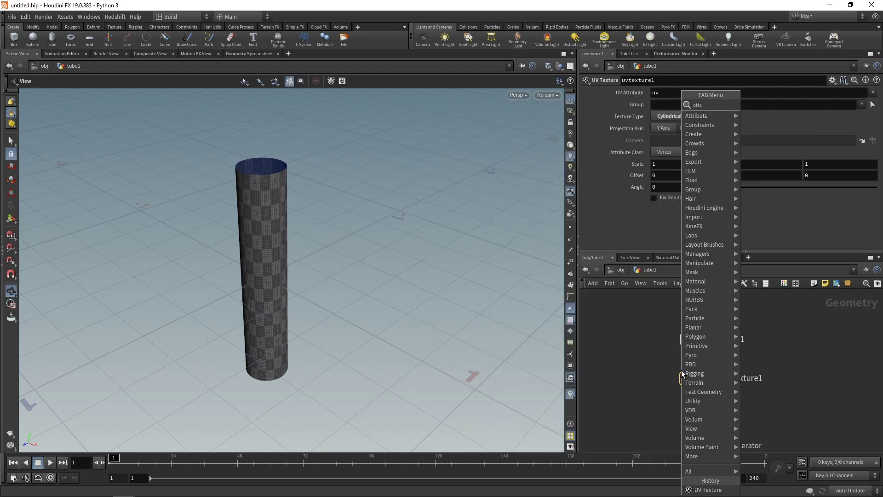
{"action": "key", "text": "Return"}
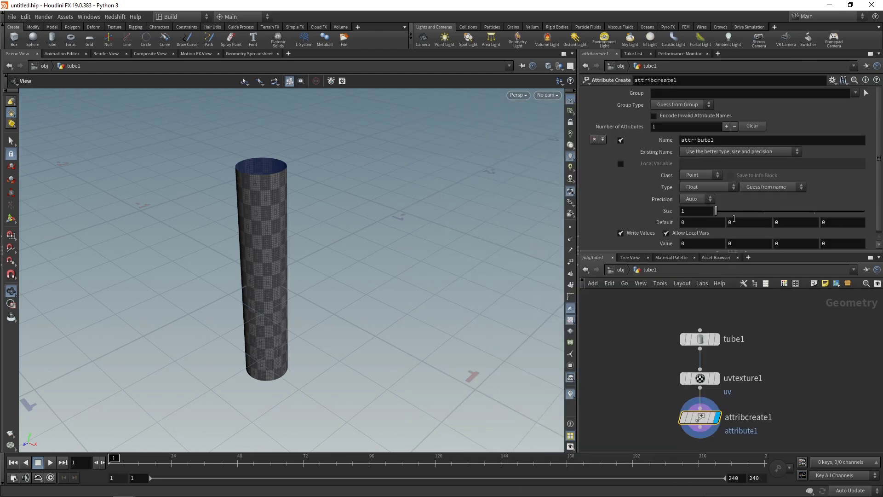
{"action": "double_click", "coordinate": [715, 140]}
{"action": "type", "text": "distortion"}
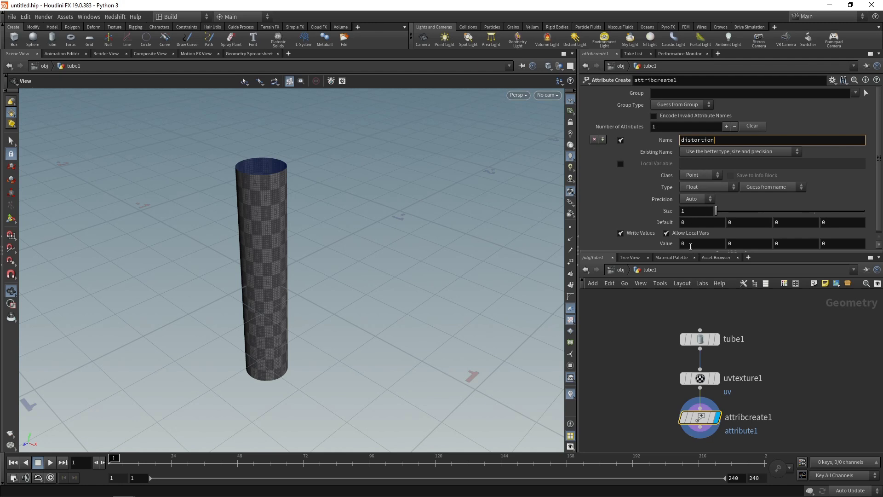
{"action": "left_click", "coordinate": [640, 316]}
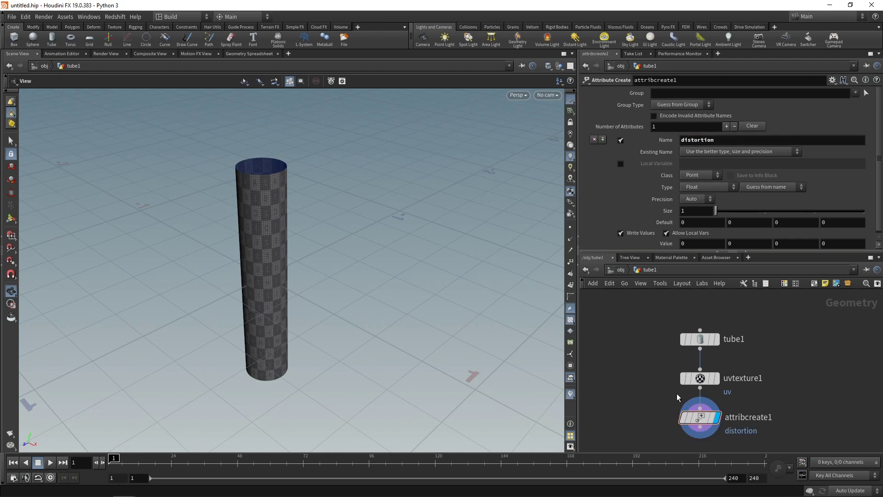
Append a Measure node with element type Points and show its area visualization on the tube.
{"action": "middle_click_drag", "start_coordinate": [644, 403], "coordinate": [659, 379]}
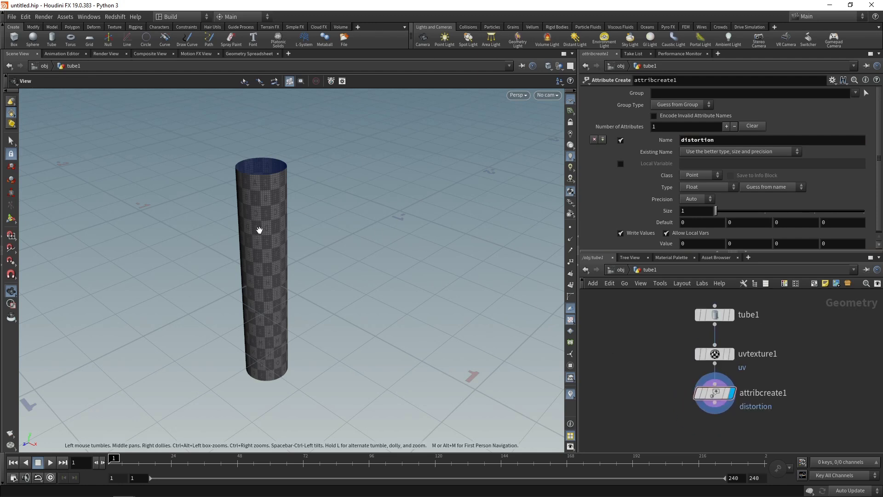
{"action": "key", "text": "Tab"}
{"action": "type", "text": "measure"}
{"action": "key", "text": "Return"}
{"action": "left_click", "coordinate": [663, 105]}
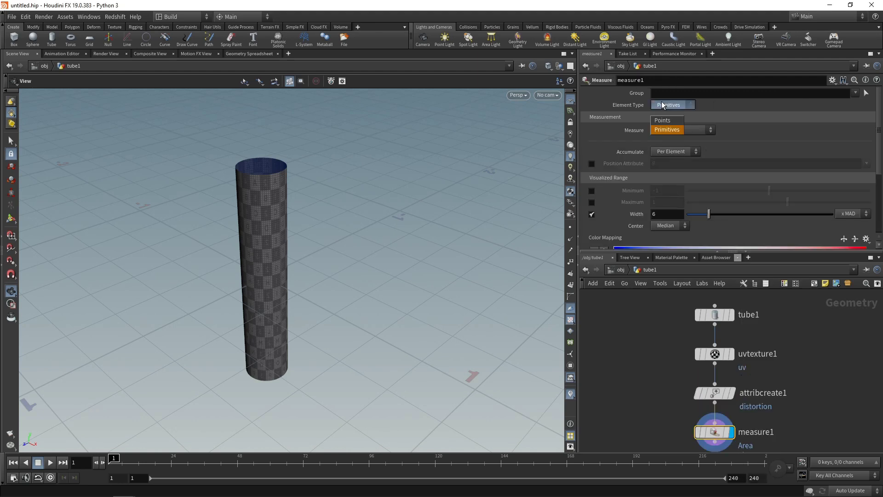
{"action": "left_click", "coordinate": [664, 115]}
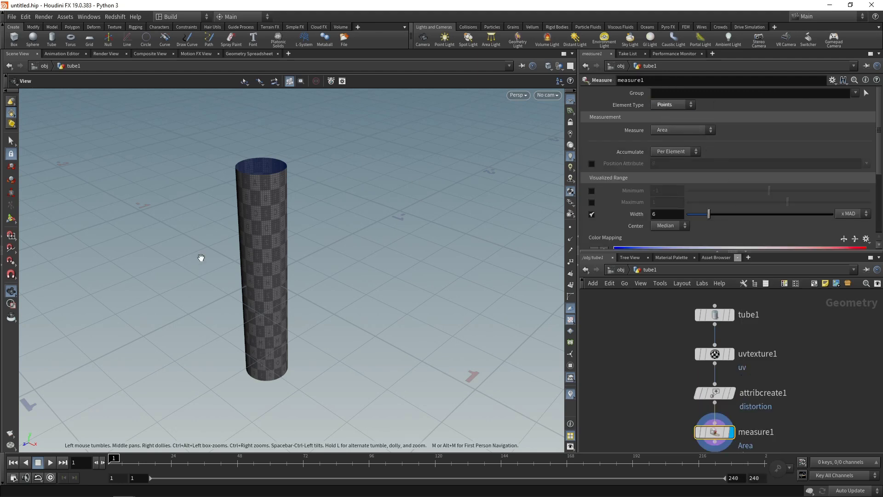
{"action": "left_click", "coordinate": [11, 220]}
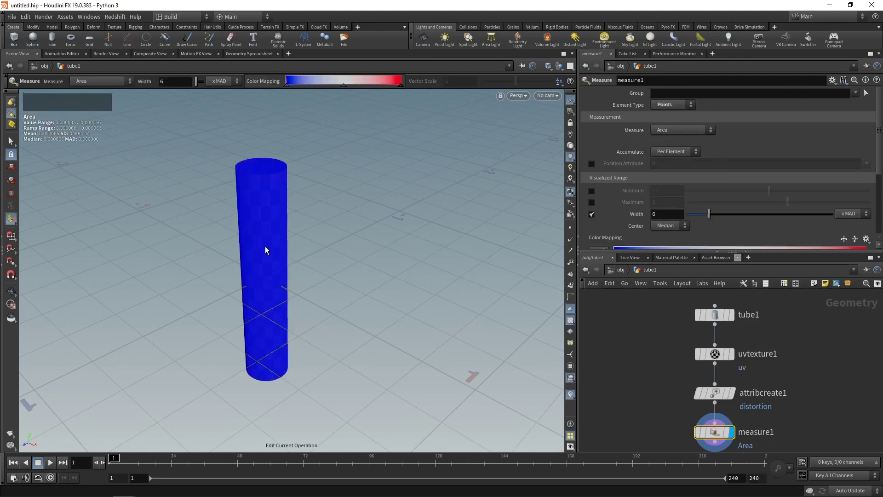
{"action": "left_click_drag", "start_coordinate": [266, 248], "coordinate": [258, 211], "text": "alt"}
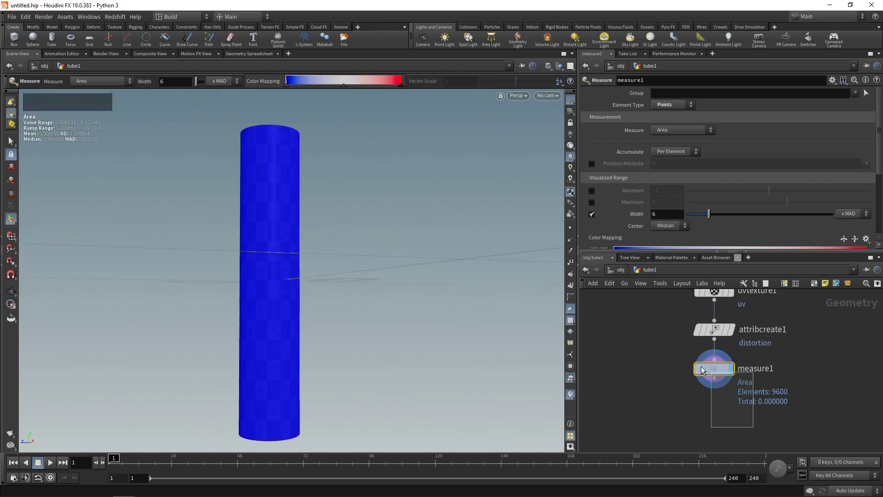
Append a Bend node after the Measure node and set its capture direction to 0, 1, 0.
{"action": "key", "text": "Tab"}
{"action": "type", "text": "bend"}
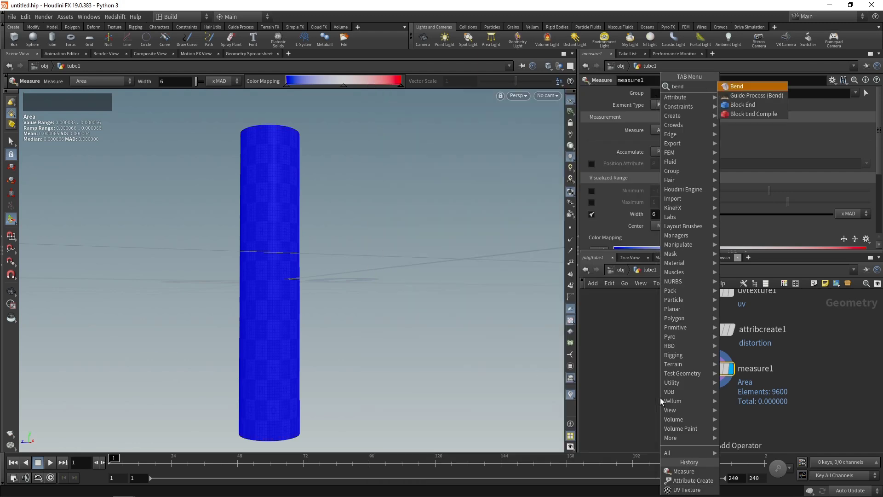
{"action": "key", "text": "Escape"}
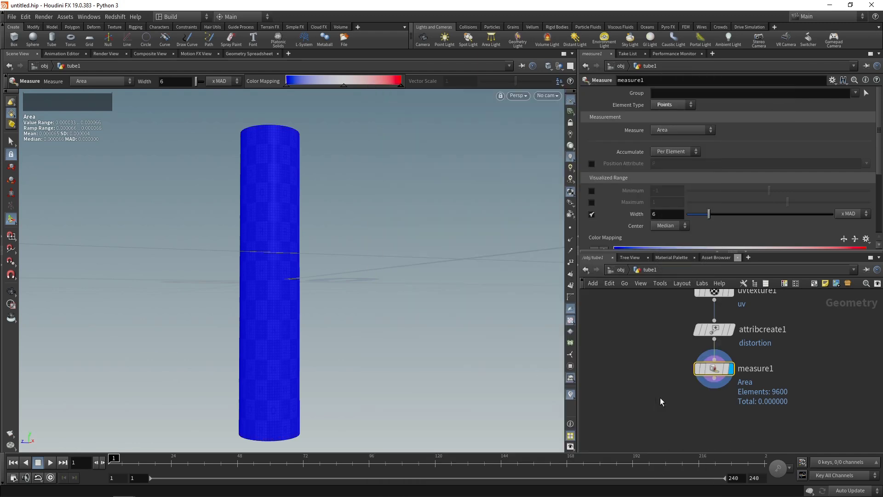
{"action": "left_click_drag", "start_coordinate": [878, 140], "coordinate": [880, 229]}
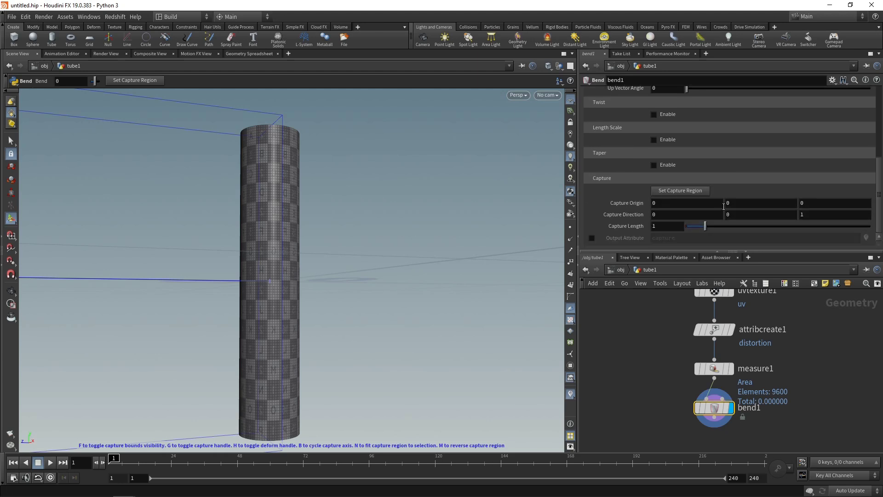
{"action": "left_click", "coordinate": [771, 217]}
{"action": "type", "text": "1"}
{"action": "key", "text": "Tab"}
{"action": "type", "text": "0"}
{"action": "key", "text": "Return"}
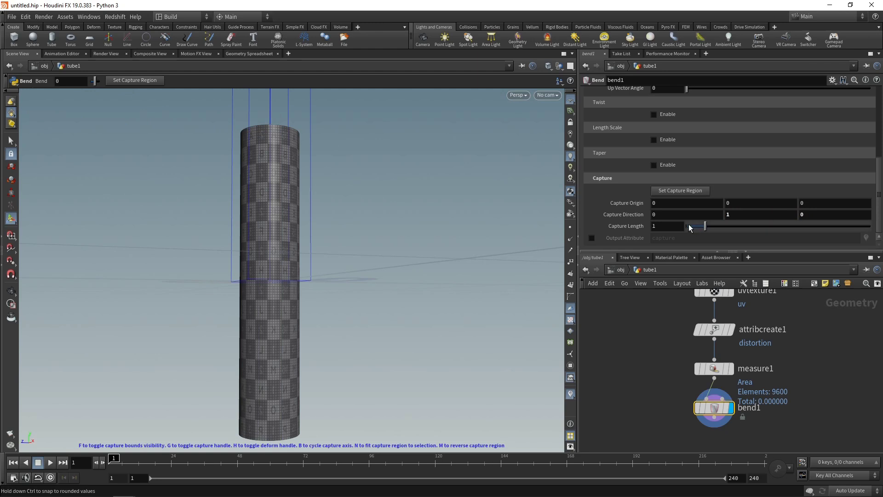
Set the Bend node's capture length to 0.25.
{"action": "left_click_drag", "start_coordinate": [694, 227], "coordinate": [695, 230]}
{"action": "left_click", "coordinate": [680, 225]}
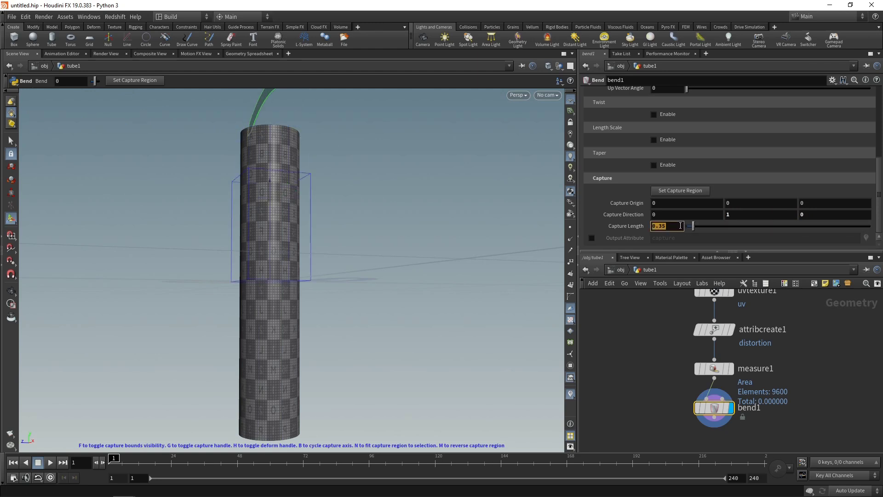
{"action": "type", "text": ".25"}
{"action": "key", "text": "Return"}
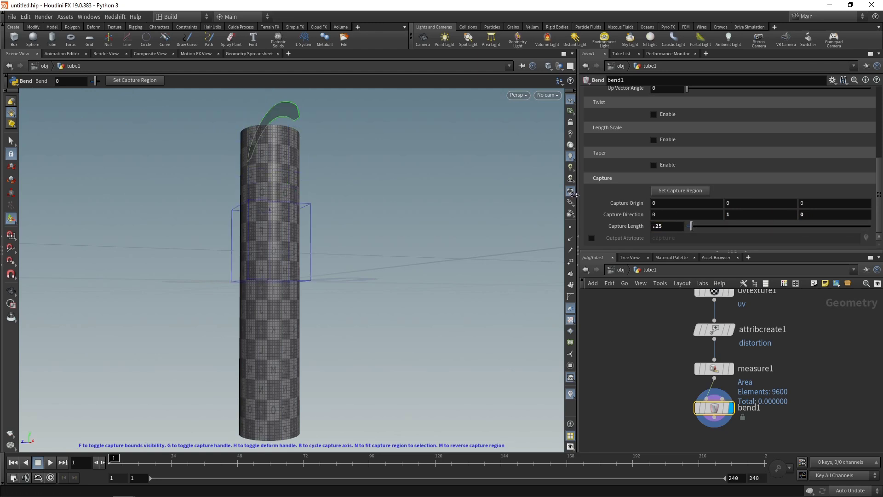
Test bending the tube to -90 degrees and set the bend angle back to 0.
{"action": "left_click_drag", "start_coordinate": [575, 195], "coordinate": [145, 98]}
{"action": "scroll", "coordinate": [879, 160], "scroll_direction": "up", "scroll_amount": 3}
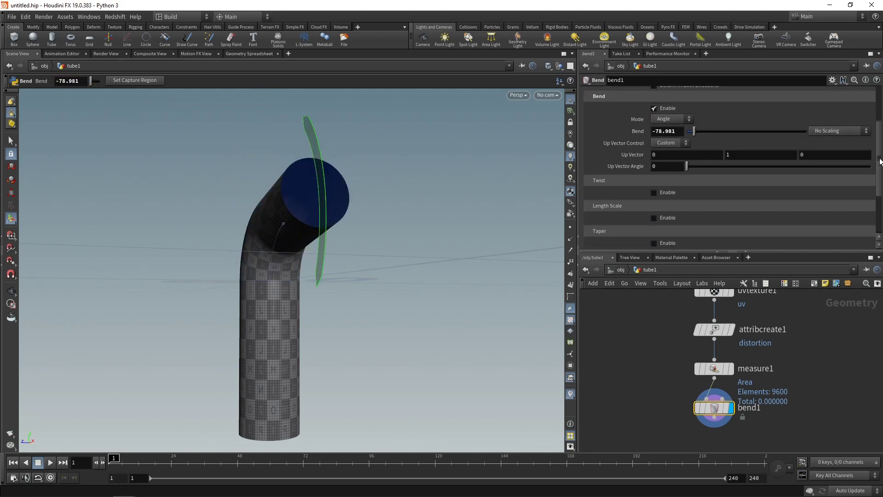
{"action": "scroll", "coordinate": [880, 160], "scroll_direction": "up", "scroll_amount": 1}
{"action": "left_click_drag", "start_coordinate": [694, 147], "coordinate": [674, 156]}
{"action": "left_click", "coordinate": [670, 148]}
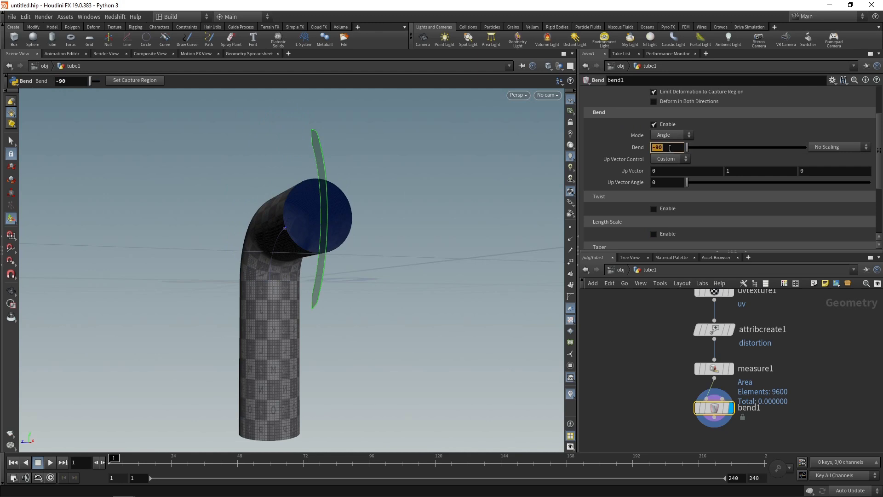
{"action": "type", "text": "0"}
{"action": "key", "text": "Return"}
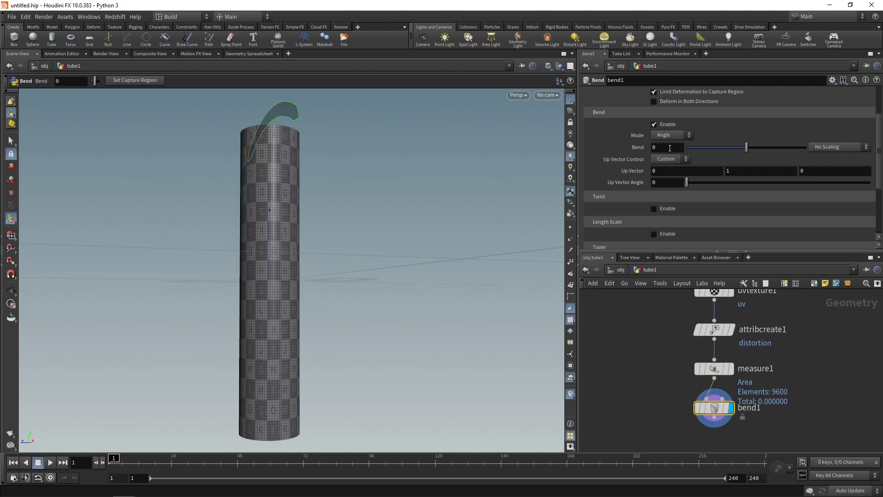
Keyframe the bend angle at 0 on frame 1 and at -120 on frame 96.
{"action": "left_click", "coordinate": [669, 147], "text": "alt"}
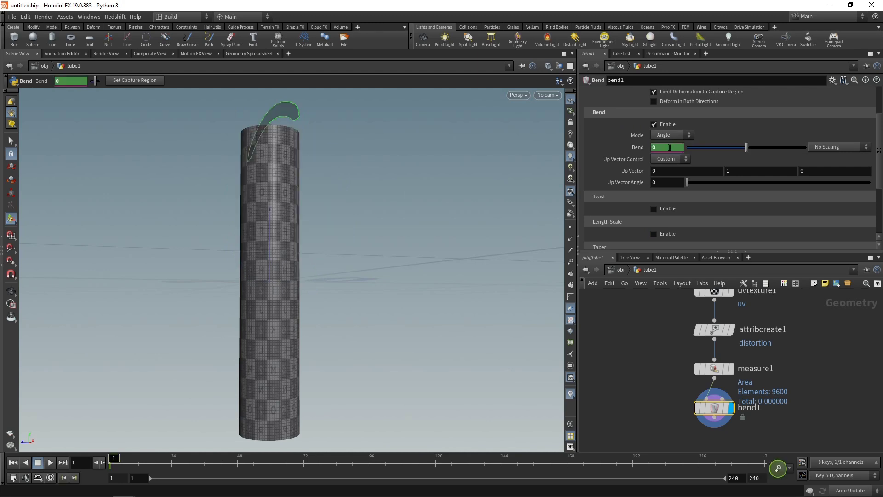
{"action": "left_click", "coordinate": [369, 472]}
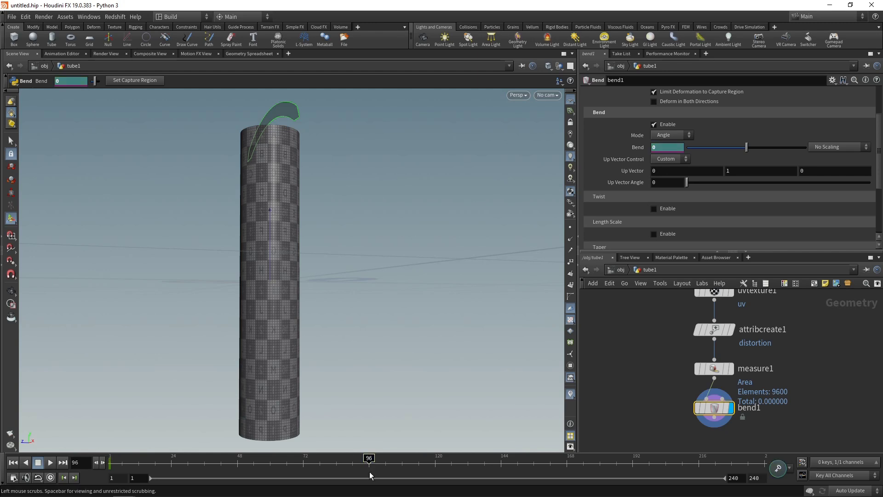
{"action": "left_click_drag", "start_coordinate": [746, 148], "coordinate": [663, 150]}
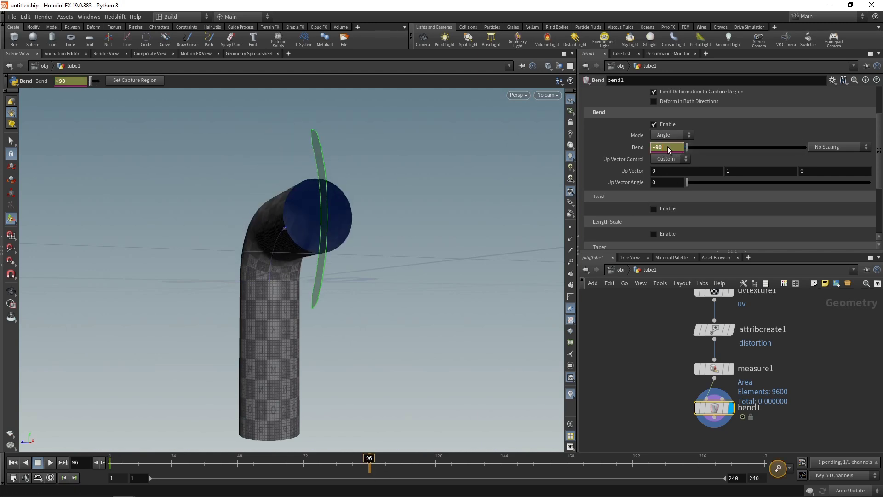
{"action": "left_click", "coordinate": [667, 146]}
{"action": "type", "text": "-110"}
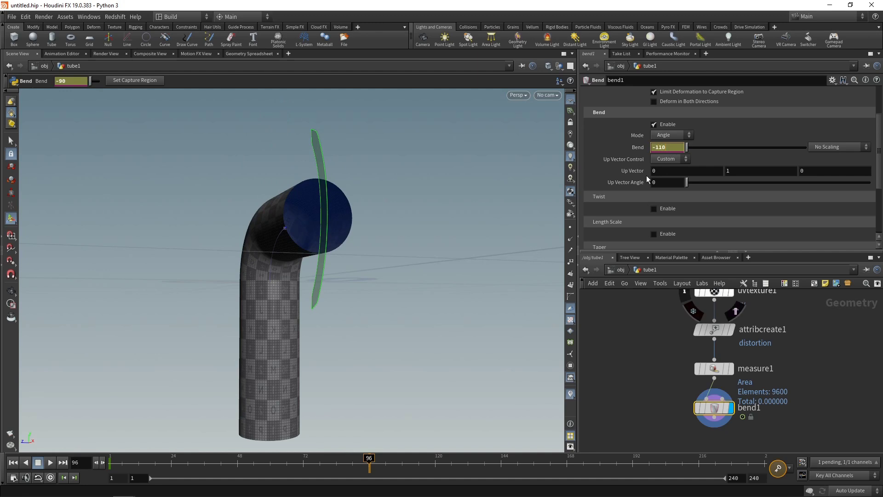
{"action": "key", "text": "Return"}
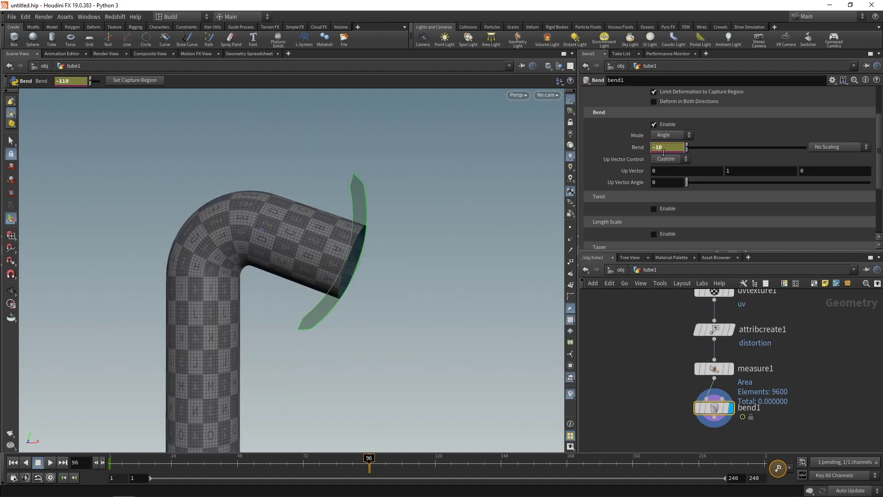
{"action": "type", "text": "2"}
{"action": "key", "text": "Return"}
{"action": "left_click", "coordinate": [663, 152], "text": "alt"}
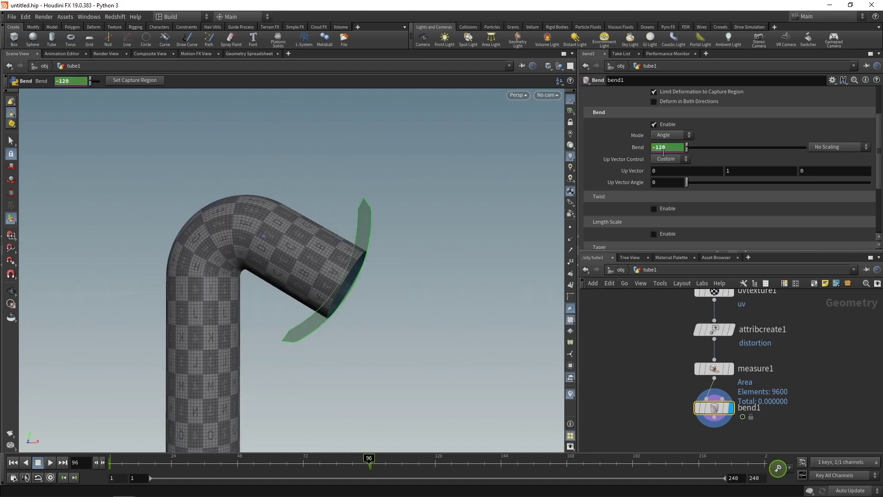
Make the bend animation curve linear in the Animation Editor, close the editor and return to frame 1.
{"action": "left_click", "coordinate": [674, 147], "text": "shift"}
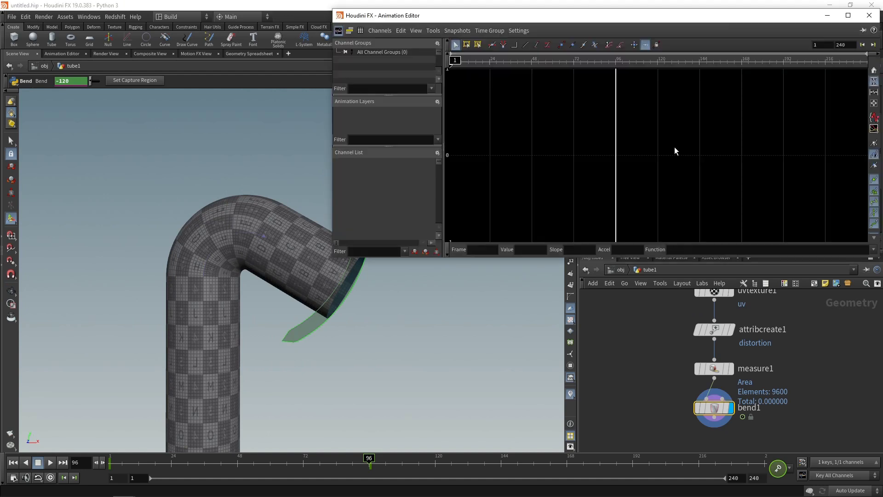
{"action": "left_click_drag", "start_coordinate": [561, 95], "coordinate": [506, 188]}
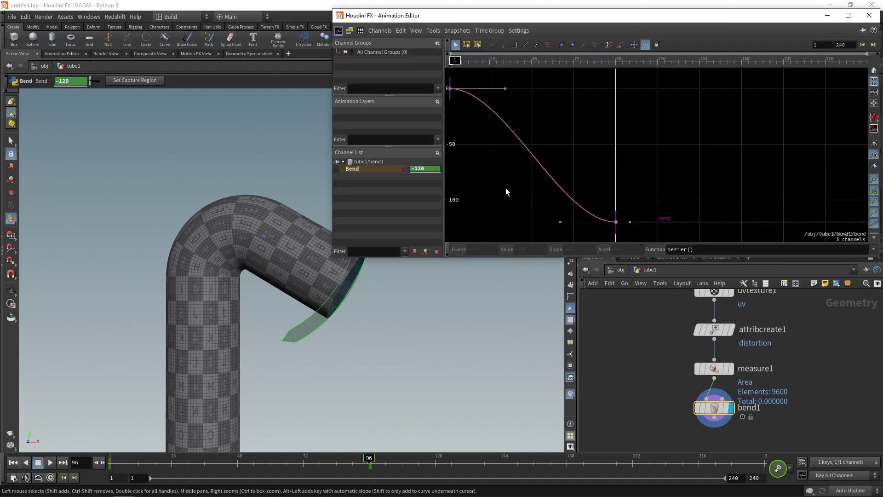
{"action": "left_click", "coordinate": [524, 46]}
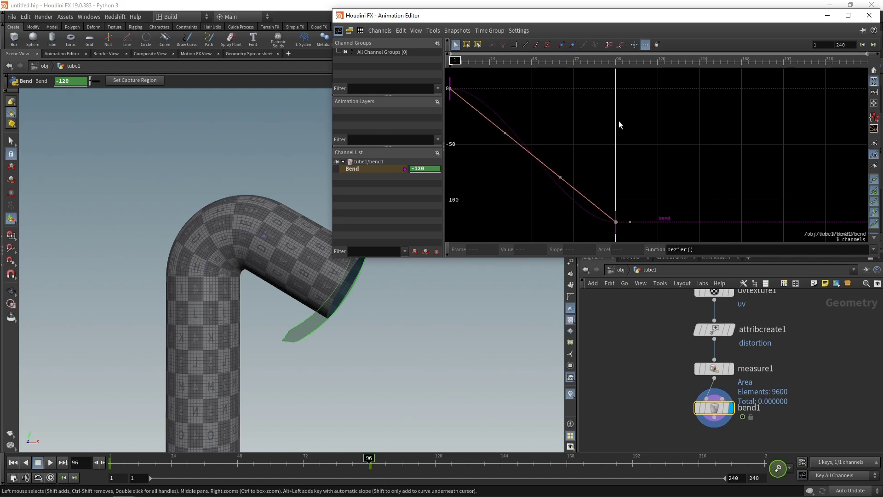
{"action": "left_click", "coordinate": [869, 15]}
{"action": "left_click", "coordinate": [13, 462]}
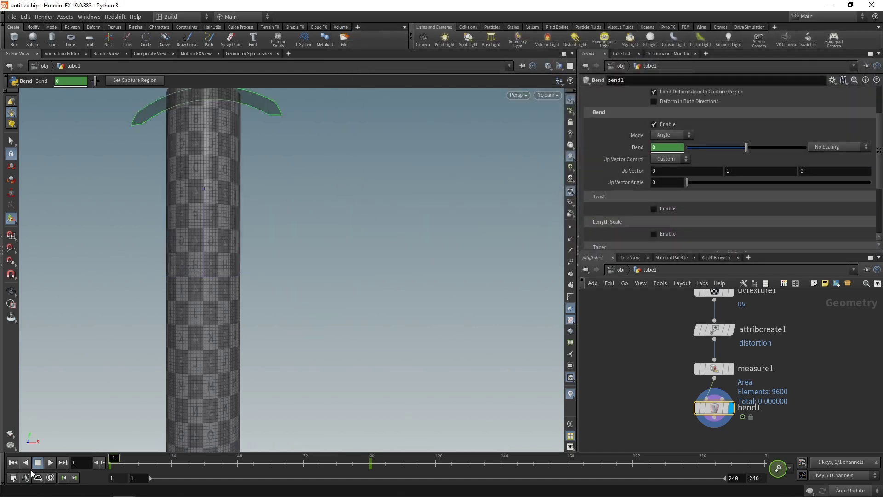
Play back the tube's bend animation, stop it and set the timeline to frame 72.
{"action": "left_click", "coordinate": [50, 463]}
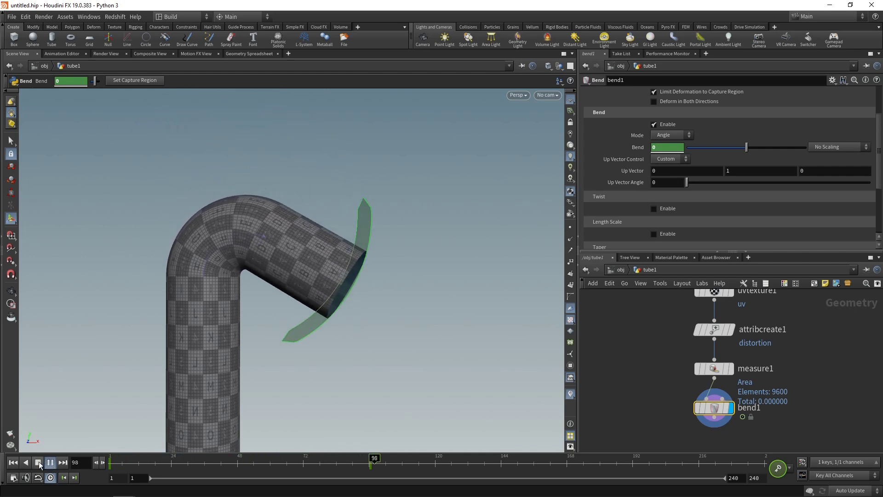
{"action": "left_click", "coordinate": [38, 462]}
{"action": "left_click_drag", "start_coordinate": [364, 462], "coordinate": [303, 465]}
Duplicate the measure1 node, wire the copy below bend1 and display its result.
{"action": "middle_click_drag", "start_coordinate": [657, 418], "coordinate": [672, 383]}
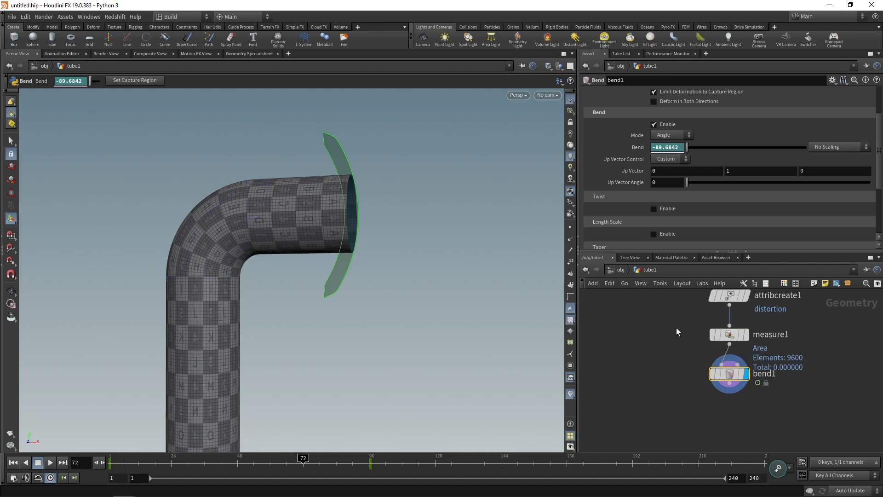
{"action": "left_click", "coordinate": [730, 335]}
{"action": "key", "text": "ctrl+c"}
{"action": "key", "text": "ctrl+v"}
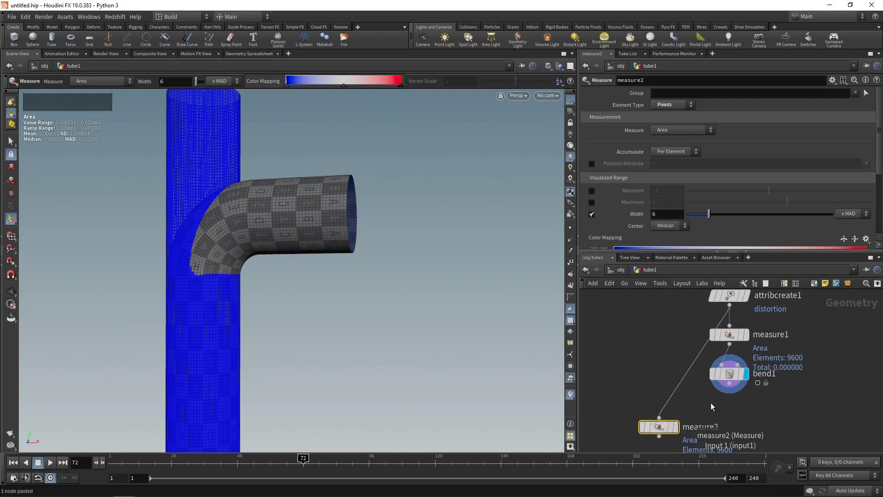
{"action": "left_click", "coordinate": [676, 428]}
{"action": "left_click", "coordinate": [676, 428]}
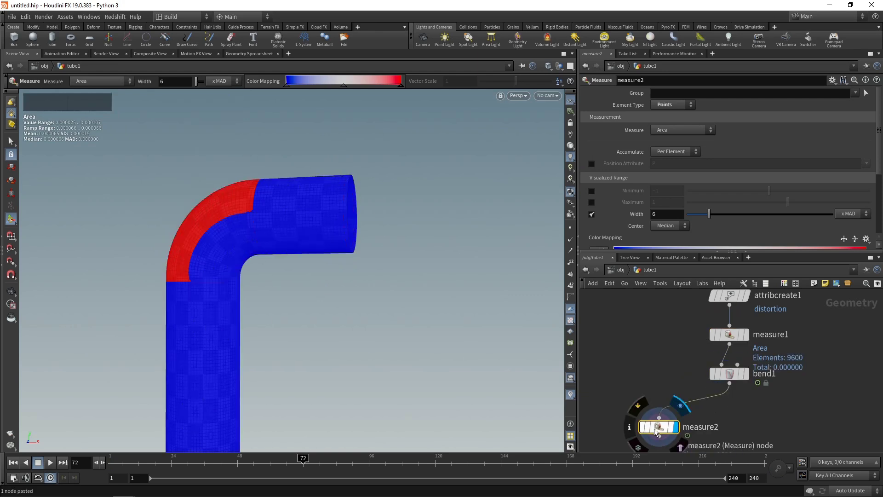
{"action": "left_click_drag", "start_coordinate": [656, 432], "coordinate": [726, 425]}
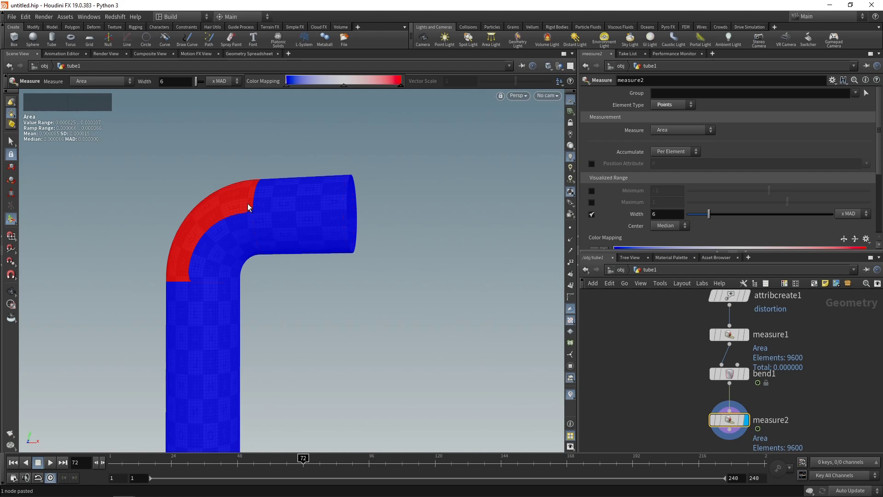
Set the output attribute name of measure2 to area2.
{"action": "left_click_drag", "start_coordinate": [227, 243], "coordinate": [240, 264], "text": "alt"}
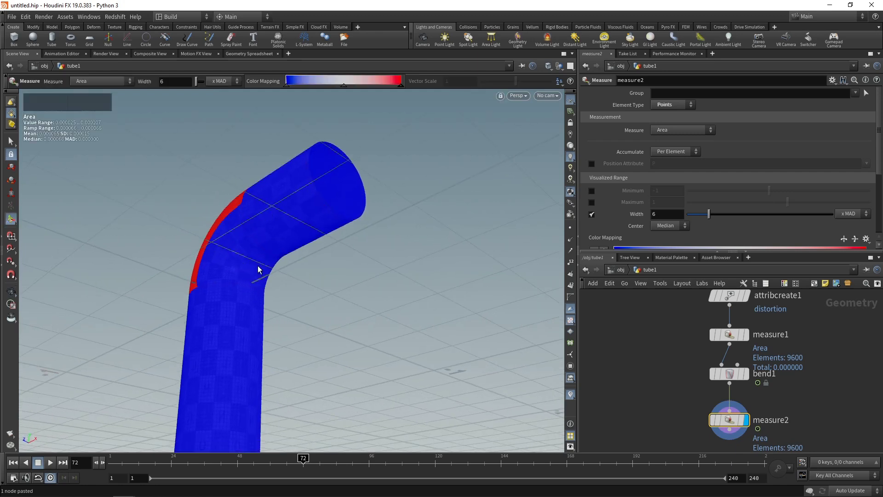
{"action": "left_click_drag", "start_coordinate": [879, 174], "coordinate": [866, 230]}
{"action": "left_click", "coordinate": [705, 203]}
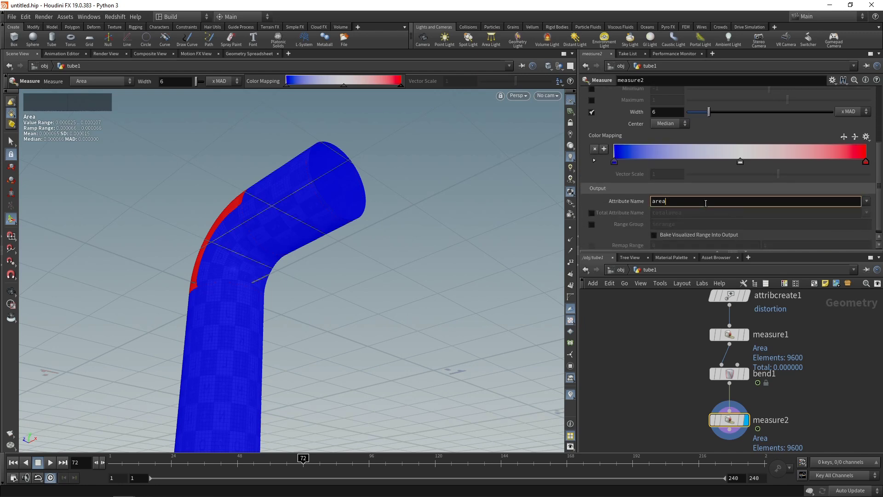
{"action": "left_click", "coordinate": [665, 382]}
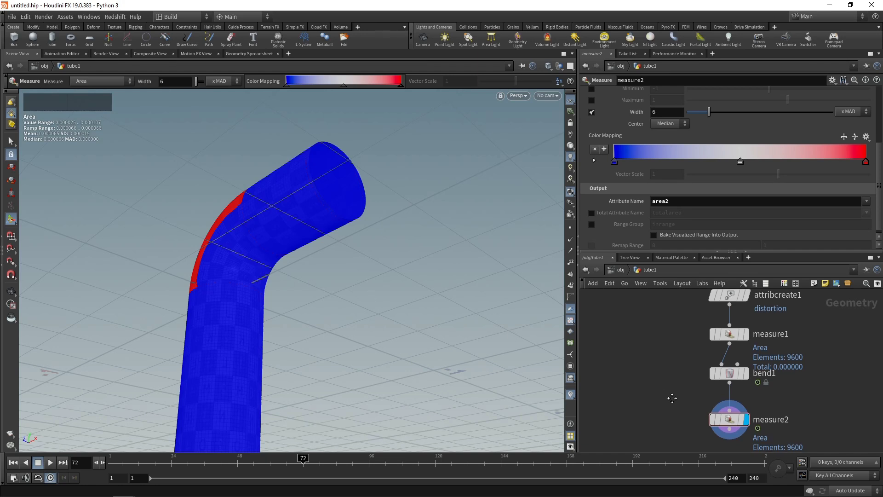
Add an Attribute Combine node below measure2, connect it to measure2's output and display it.
{"action": "middle_click_drag", "start_coordinate": [667, 405], "coordinate": [648, 336]}
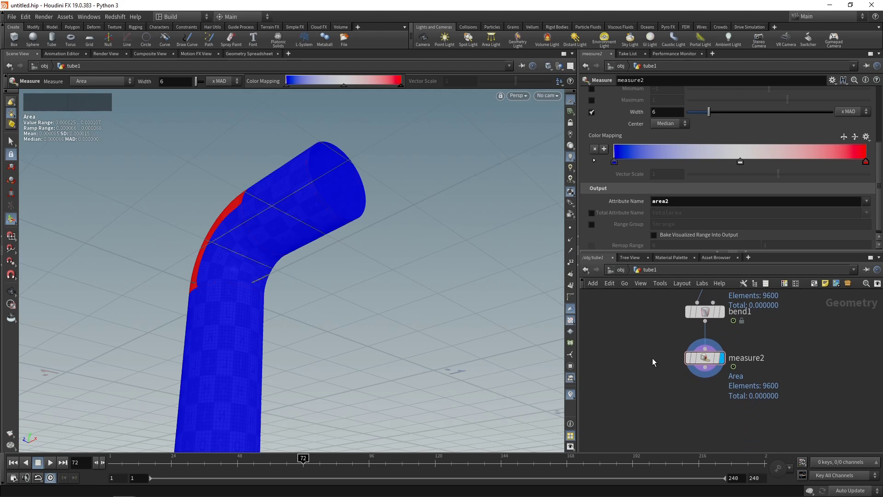
{"action": "key", "text": "Tab"}
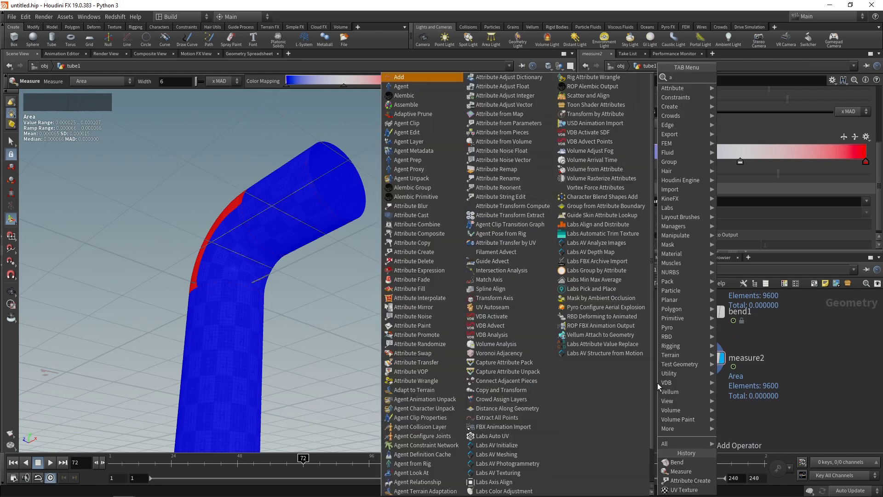
{"action": "type", "text": "attribcomb"}
{"action": "key", "text": "Return"}
{"action": "left_click_drag", "start_coordinate": [658, 383], "coordinate": [705, 411]}
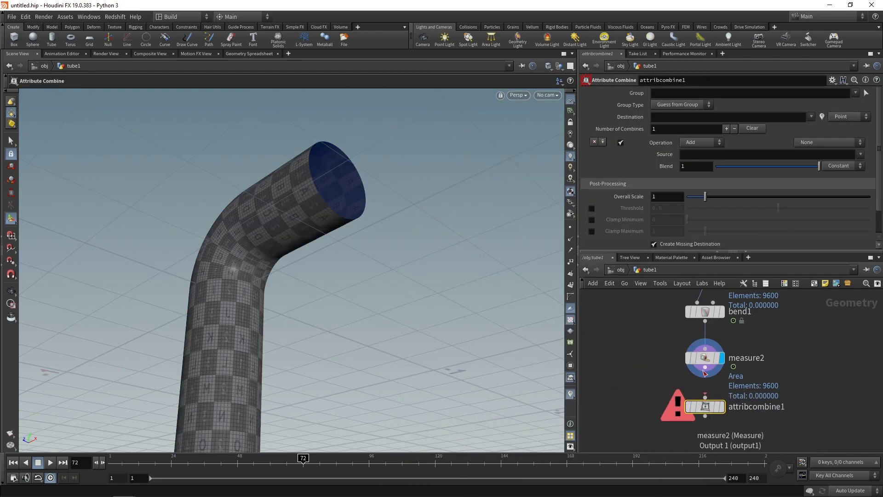
{"action": "left_click", "coordinate": [706, 368]}
{"action": "left_click", "coordinate": [718, 409]}
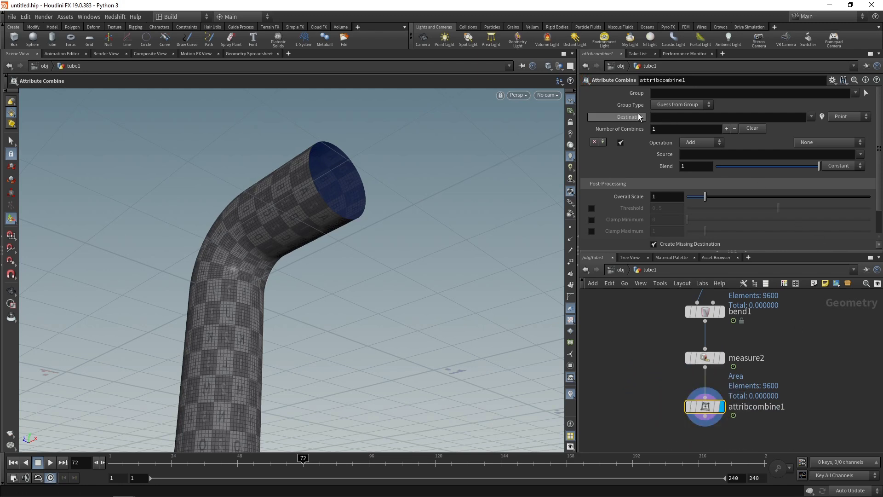
Configure the Attribute Combine node to subtract the source area2 from the destination area.
{"action": "left_click", "coordinate": [812, 117]}
{"action": "left_click", "coordinate": [818, 144]}
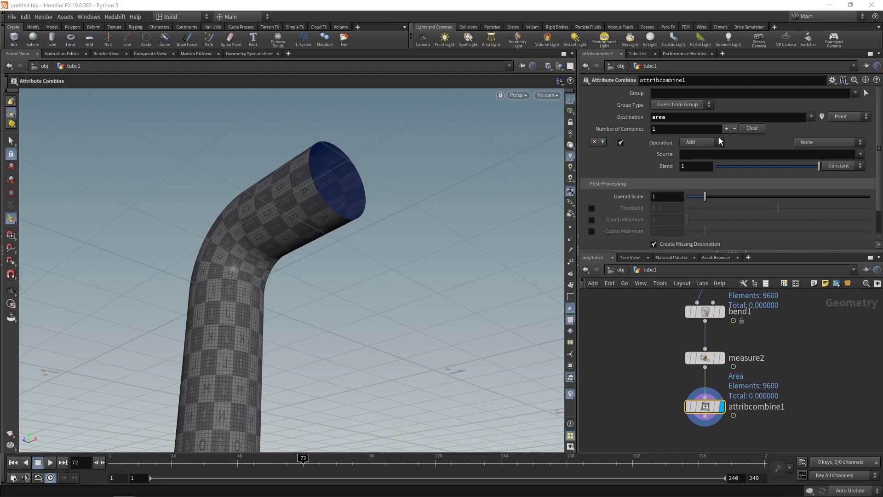
{"action": "left_click", "coordinate": [706, 142]}
{"action": "left_click", "coordinate": [707, 177]}
{"action": "left_click", "coordinate": [860, 154]}
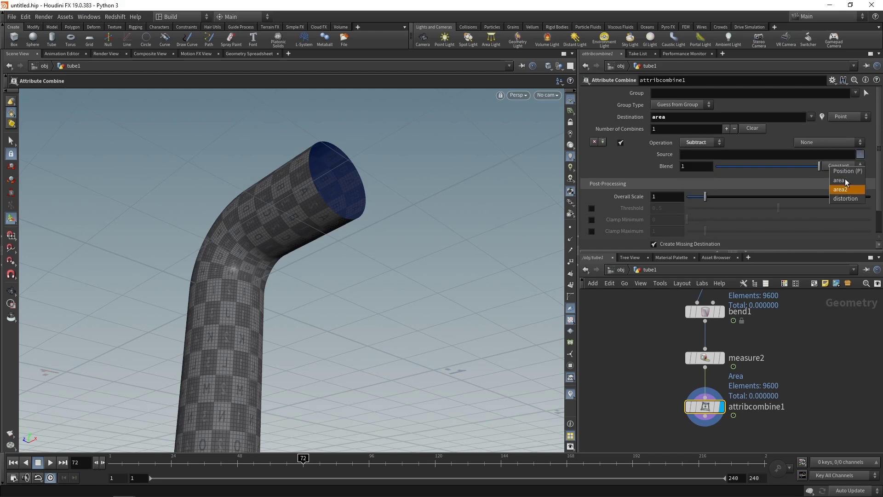
{"action": "left_click", "coordinate": [843, 186]}
{"action": "left_click_drag", "start_coordinate": [732, 253], "coordinate": [732, 290]}
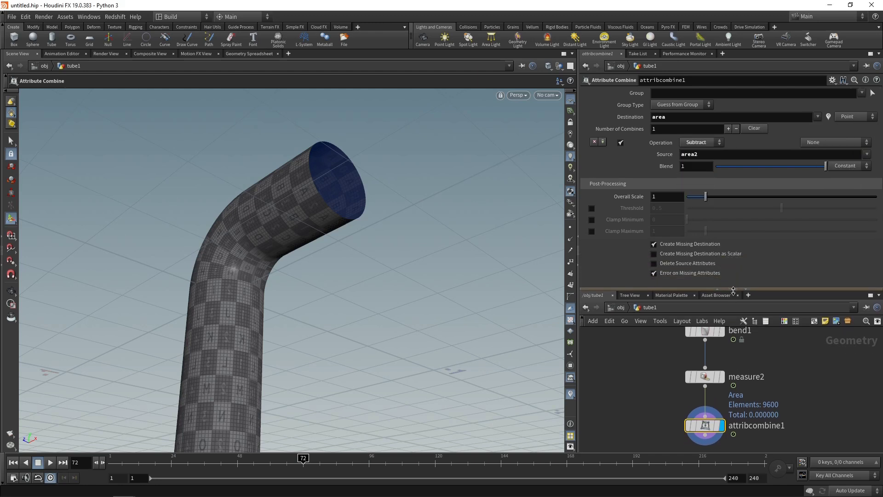
Turn on the viewport visualizer for the area attribute from the node info of attribcombine1.
{"action": "scroll", "coordinate": [798, 396], "scroll_direction": "down", "scroll_amount": 2}
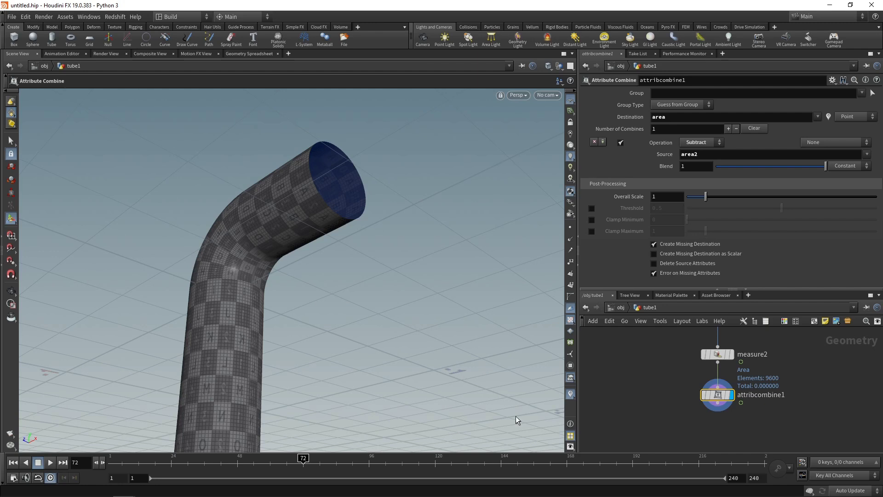
{"action": "mouse_move", "coordinate": [725, 399]}
{"action": "middle_click", "coordinate": [695, 397]}
{"action": "scroll", "coordinate": [664, 257], "scroll_direction": "down", "scroll_amount": 3}
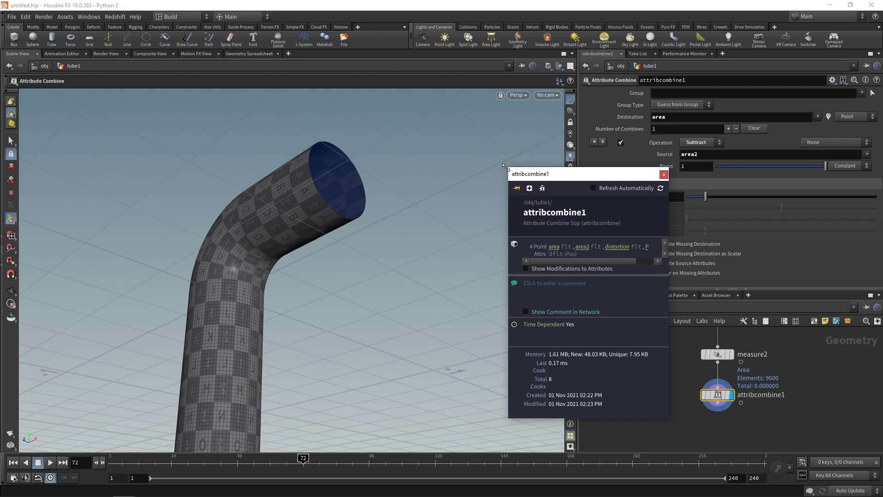
{"action": "left_click_drag", "start_coordinate": [508, 167], "coordinate": [417, 63]}
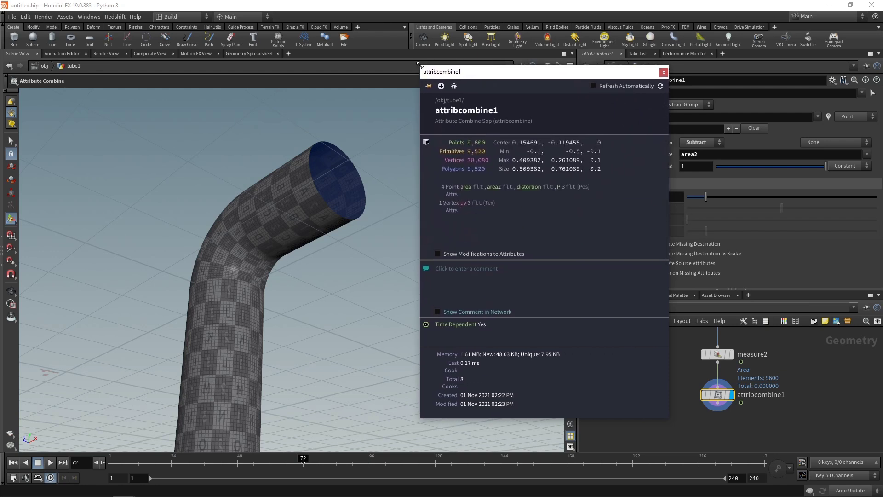
{"action": "left_click", "coordinate": [465, 187]}
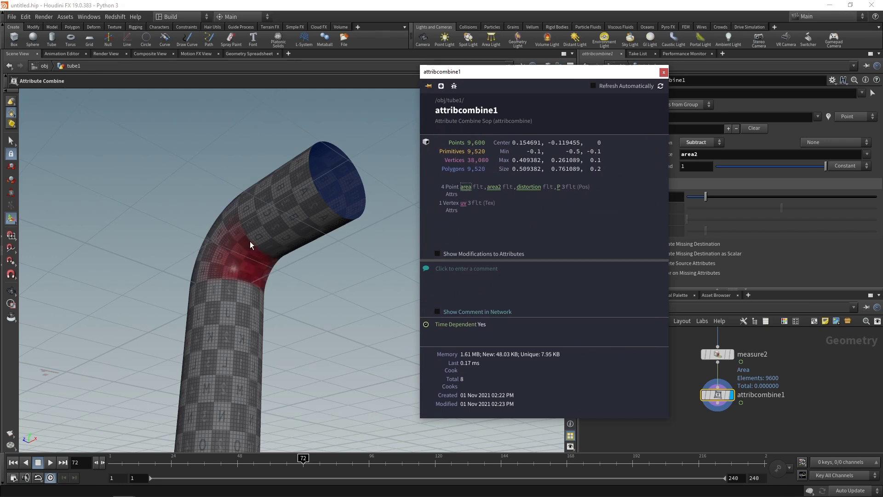
{"action": "key", "text": "Escape"}
Change the middle color of the area visualizer's color ramp to green and close its settings.
{"action": "left_click_drag", "start_coordinate": [250, 241], "coordinate": [291, 199]}
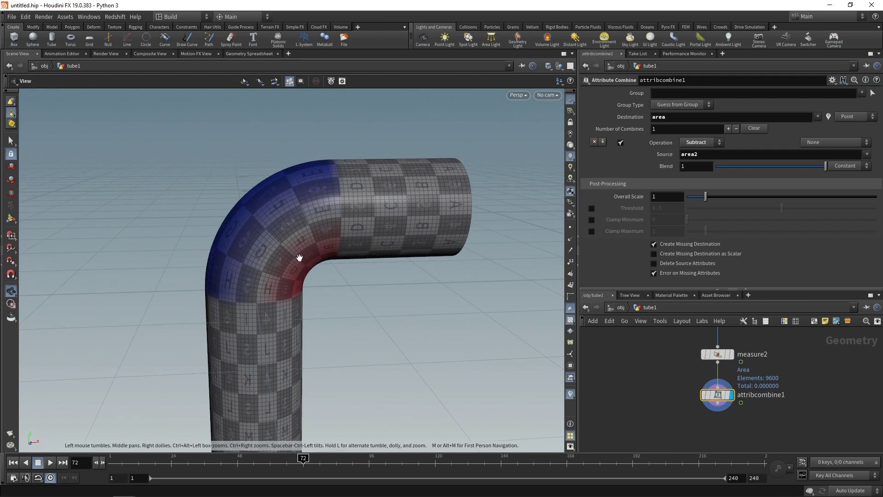
{"action": "left_click_drag", "start_coordinate": [299, 258], "coordinate": [307, 276]}
{"action": "key", "text": "Return"}
{"action": "left_click", "coordinate": [571, 395]}
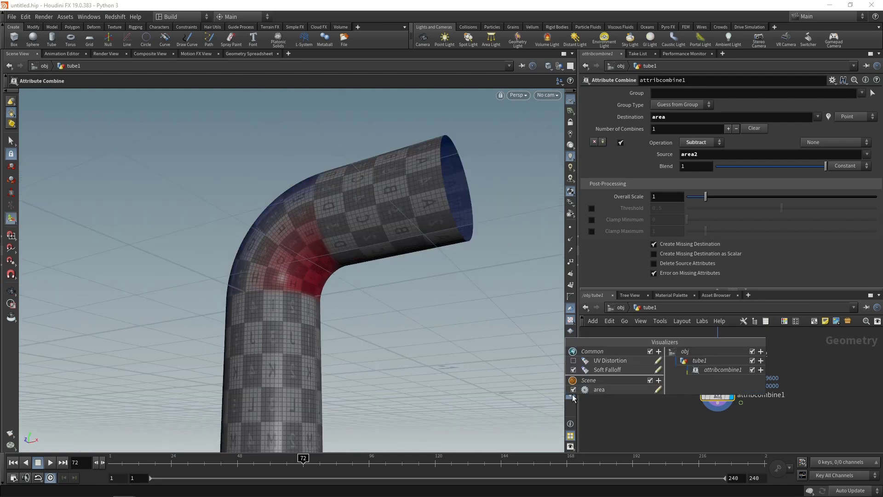
{"action": "left_click", "coordinate": [641, 391]}
{"action": "left_click", "coordinate": [659, 389]}
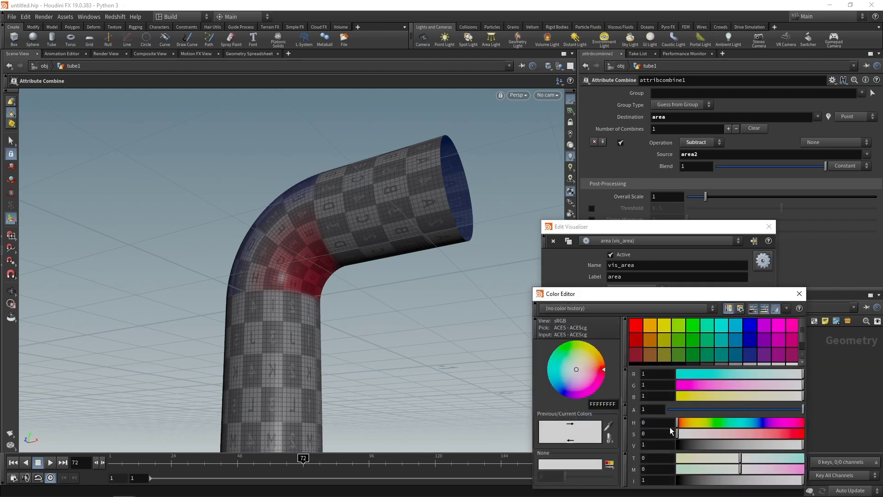
{"action": "double_click", "coordinate": [672, 428]}
{"action": "left_click", "coordinate": [694, 327]}
{"action": "key", "text": "Escape"}
{"action": "left_click_drag", "start_coordinate": [350, 239], "coordinate": [418, 250]}
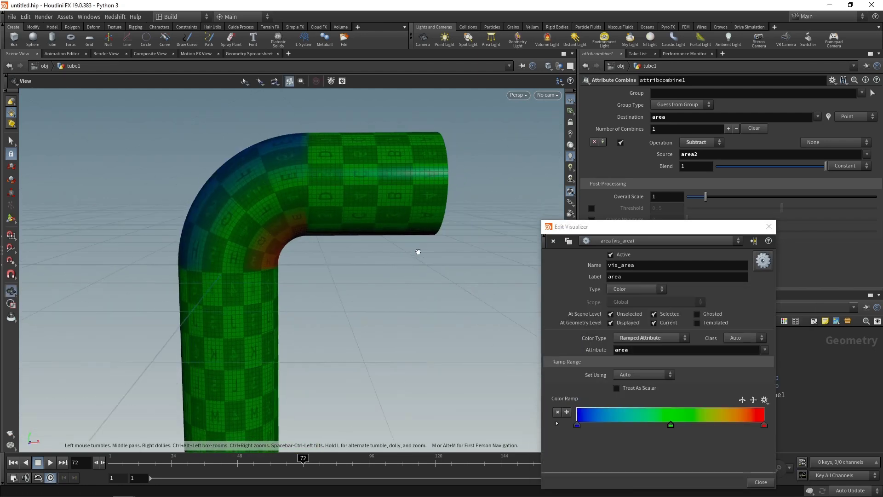
{"action": "key", "text": "Escape"}
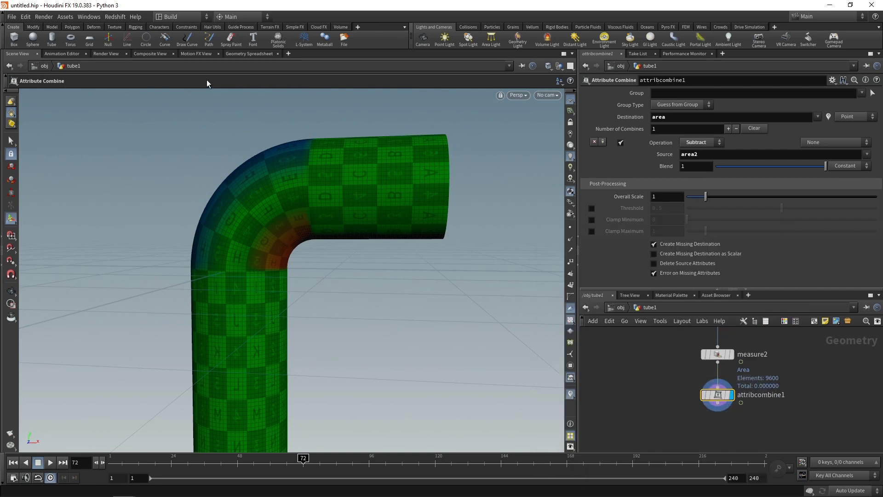
Examine the highest and lowest area values by sorting that column in the Geometry Spreadsheet, and return to the Scene View.
{"action": "left_click", "coordinate": [249, 53]}
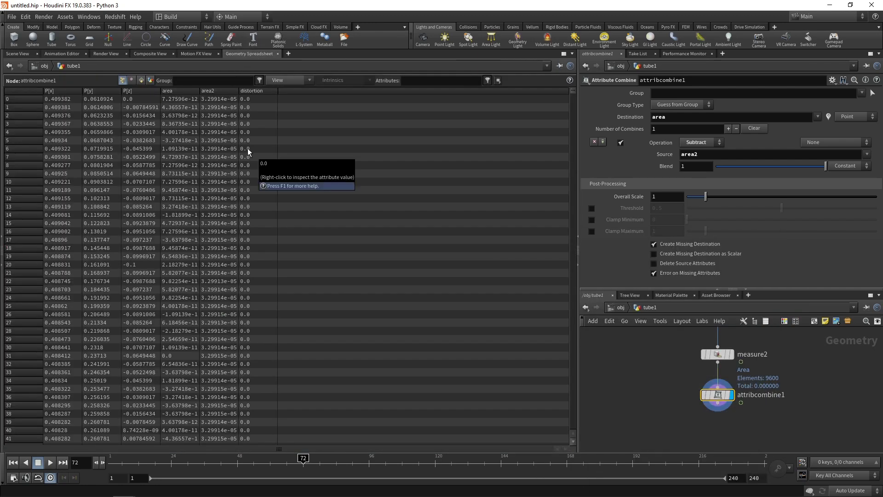
{"action": "left_click", "coordinate": [182, 91]}
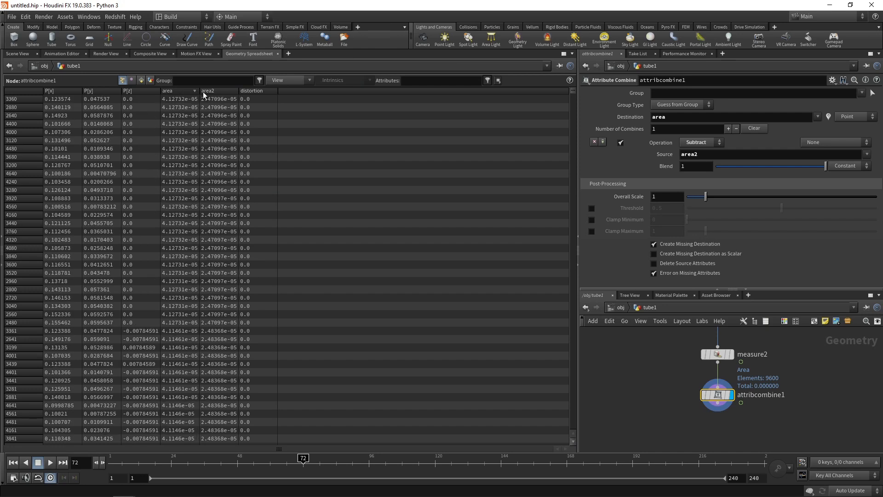
{"action": "left_click_drag", "start_coordinate": [199, 91], "coordinate": [286, 91]}
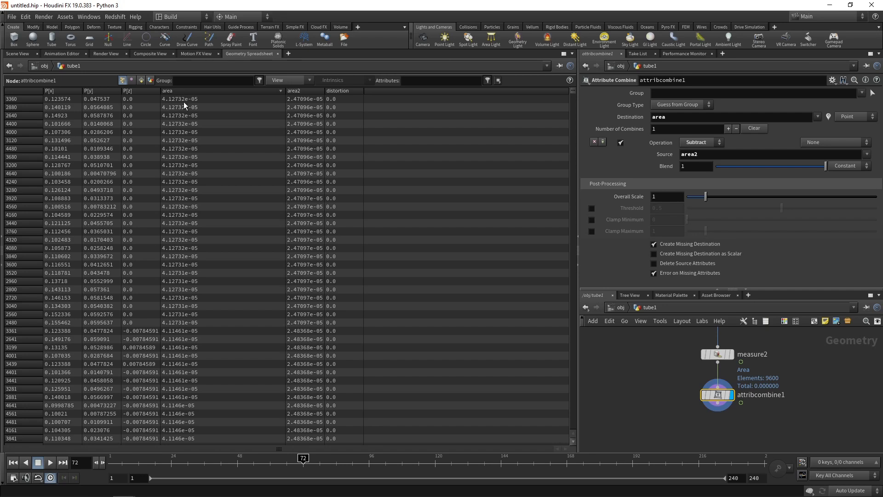
{"action": "left_click", "coordinate": [191, 91]}
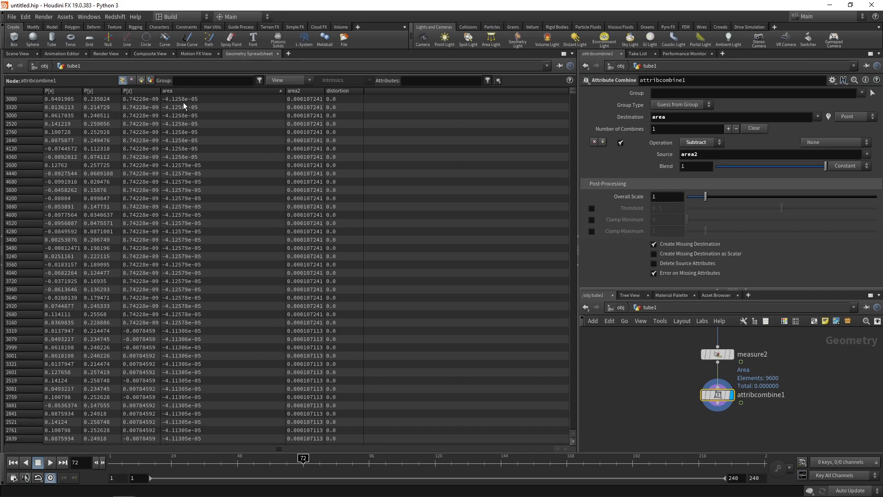
{"action": "left_click", "coordinate": [19, 54]}
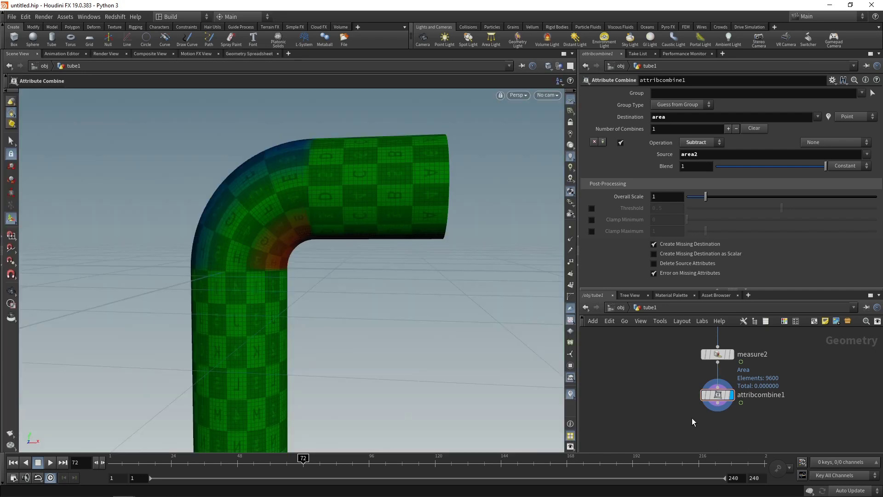
Detach the attribcreate1 node from between uvtexture1 and measure1 and delete it.
{"action": "mouse_move", "coordinate": [713, 402]}
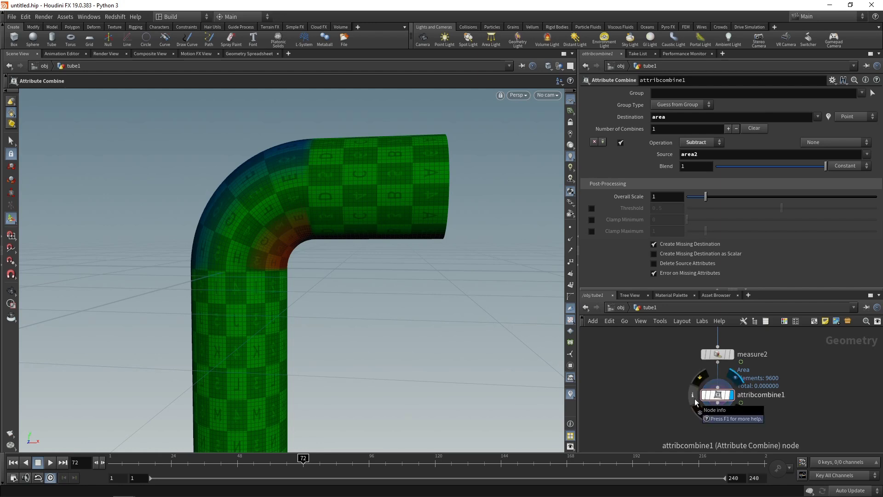
{"action": "scroll", "coordinate": [666, 368], "scroll_direction": "down", "scroll_amount": 3}
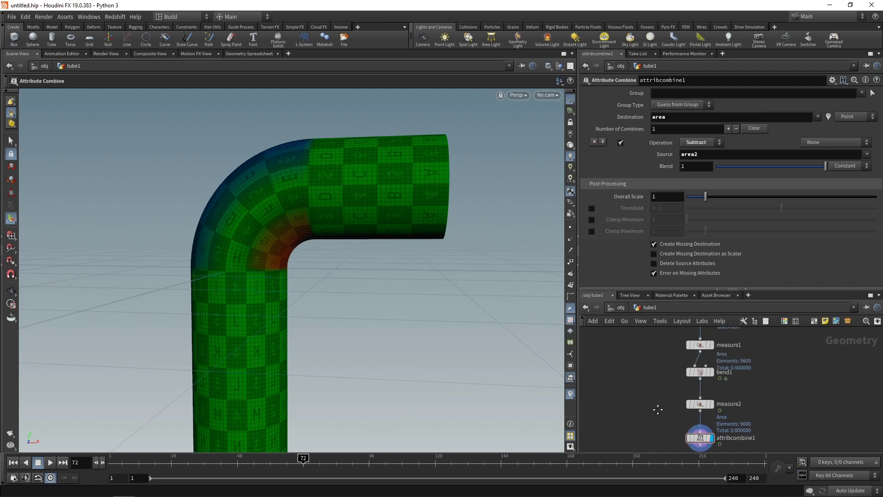
{"action": "left_click", "coordinate": [699, 351]}
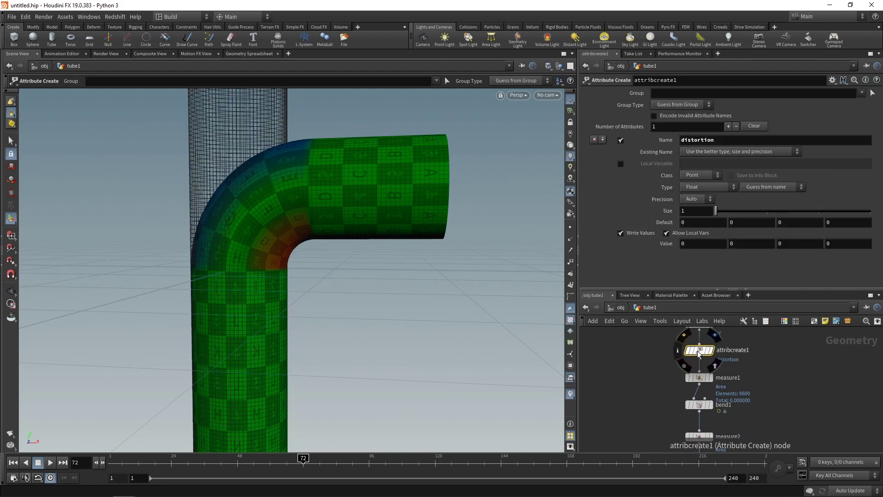
{"action": "left_click_drag", "start_coordinate": [698, 351], "coordinate": [748, 349]}
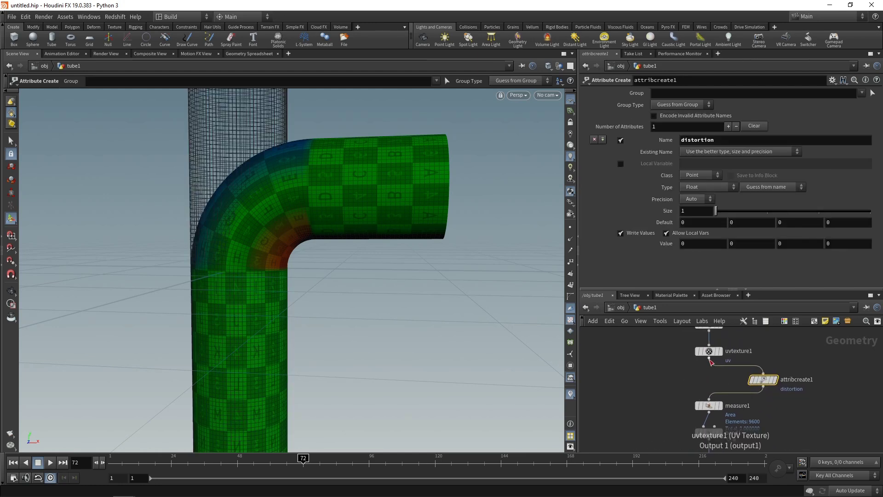
{"action": "key", "text": "Delete"}
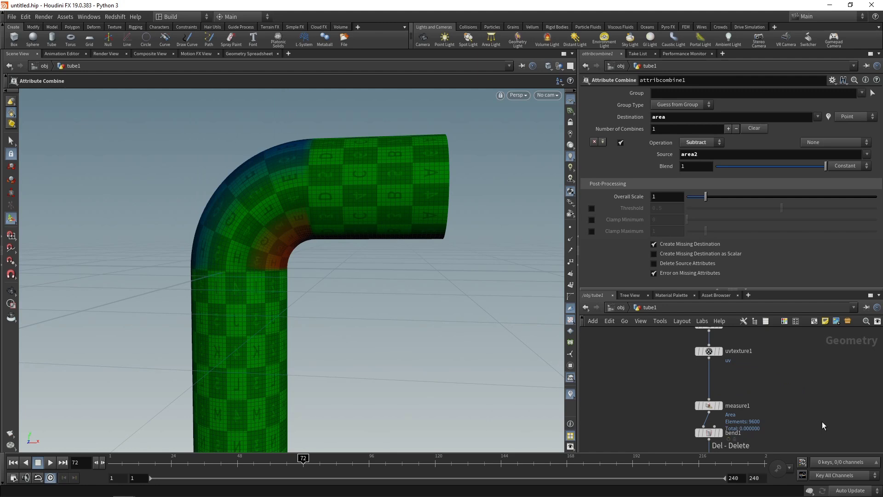
Append an Attribute Rename node to attribcombine1 and rename the point attribute area to distortion.
{"action": "key", "text": "Tab"}
{"action": "type", "text": "attribre"}
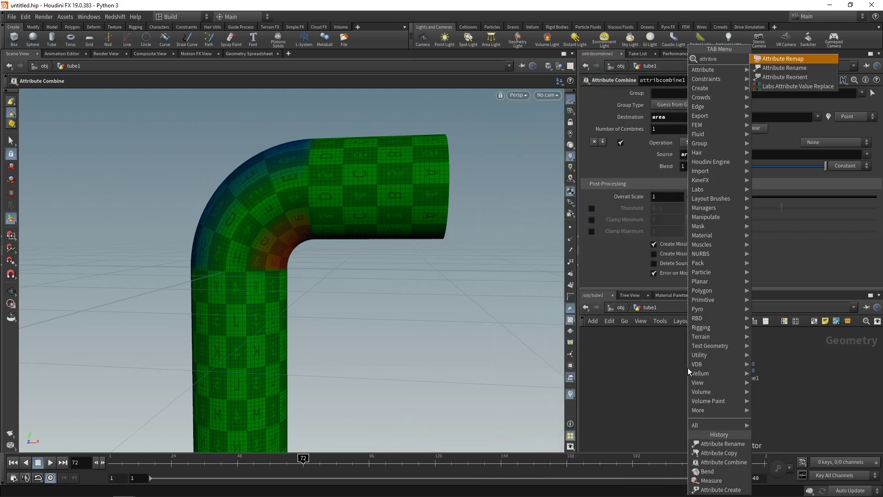
{"action": "key", "text": "Down"}
{"action": "key", "text": "Return"}
{"action": "left_click", "coordinate": [713, 118]}
{"action": "type", "text": "area"}
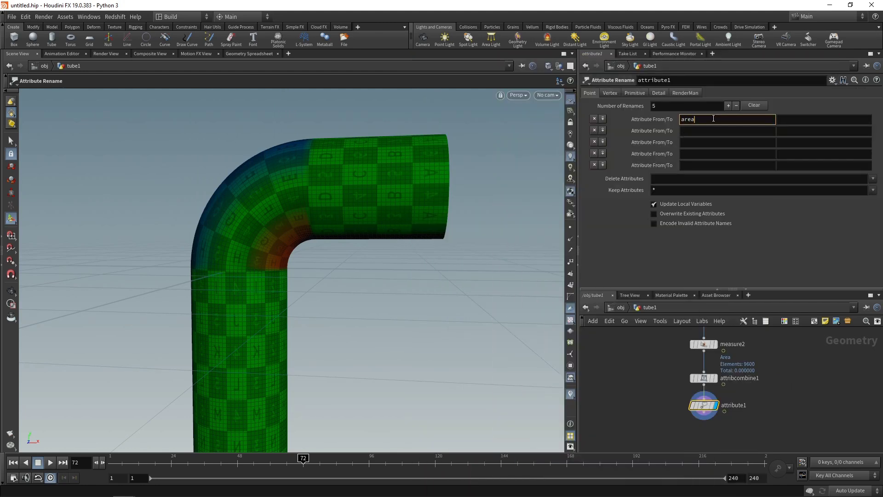
{"action": "key", "text": "Tab"}
{"action": "type", "text": "distortion"}
{"action": "key", "text": "Return"}
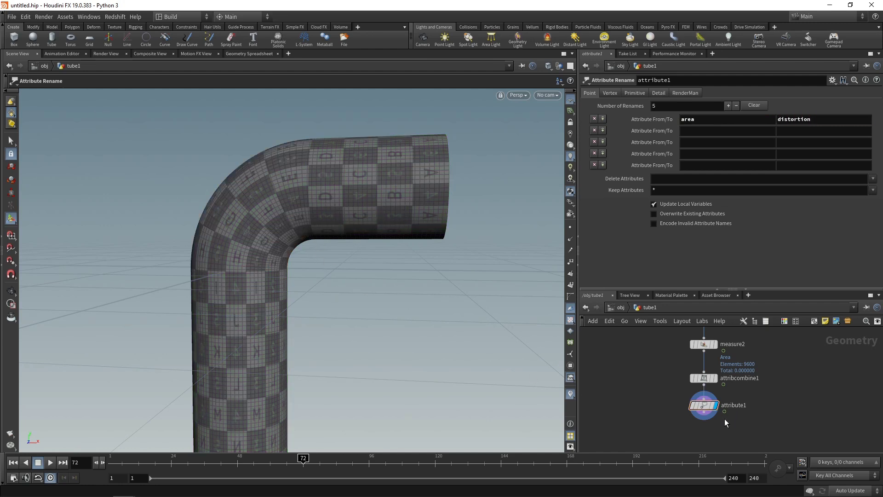
Change the area visualizer's attribute to distortion and close its settings.
{"action": "left_click", "coordinate": [571, 394]}
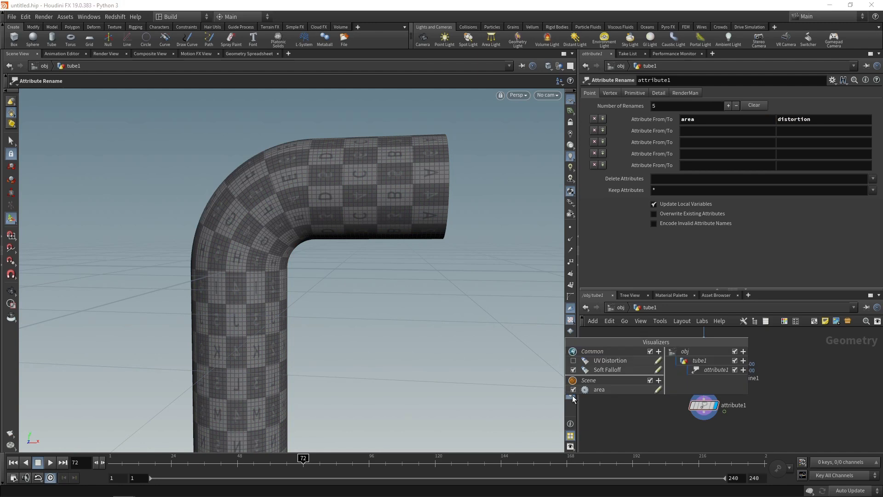
{"action": "left_click", "coordinate": [658, 390]}
{"action": "double_click", "coordinate": [621, 356]}
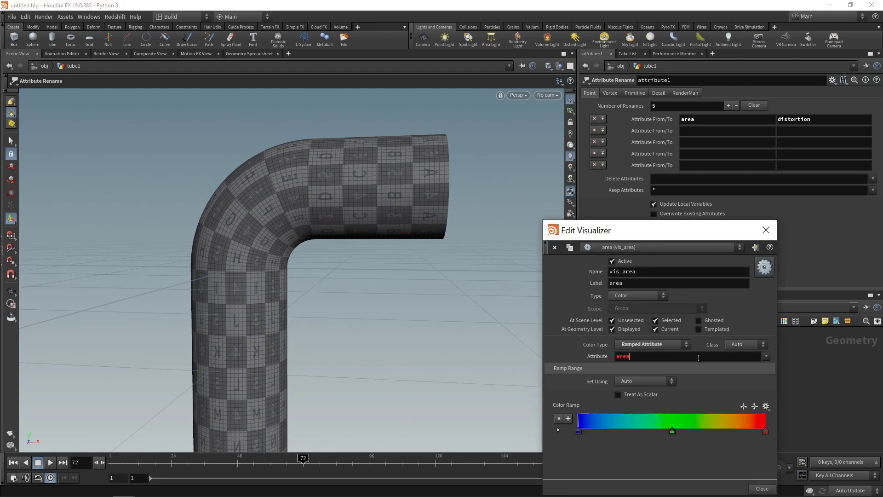
{"action": "key", "text": "BackSpace"}
{"action": "type", "text": "distortion"}
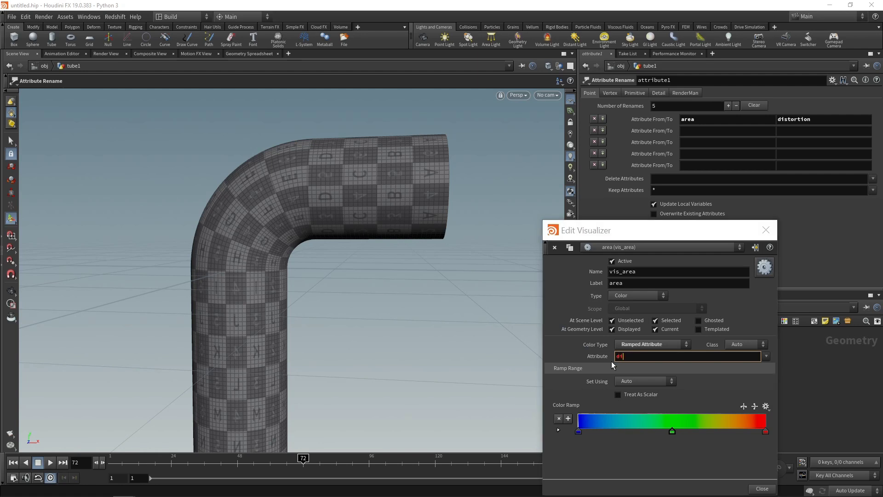
{"action": "left_click", "coordinate": [761, 490]}
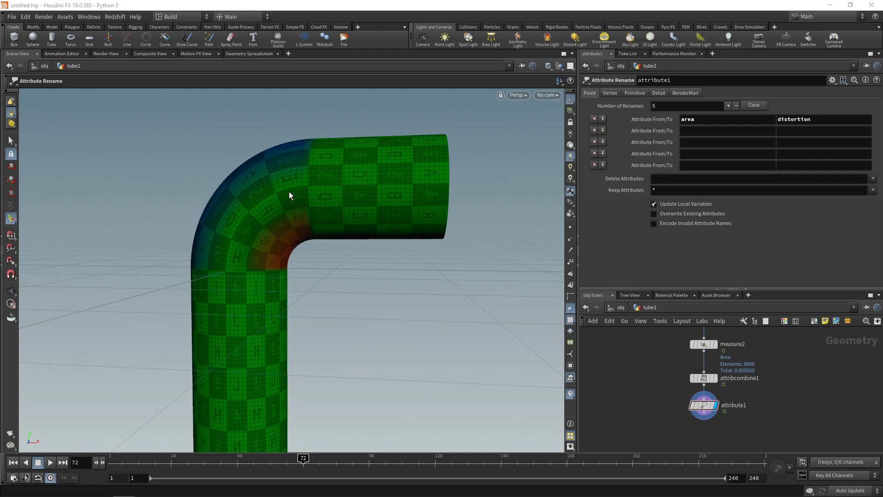
Append an Attribute Remap node to attribute1, go to frame 96, and choose distortion as the original attribute.
{"action": "middle_click_drag", "start_coordinate": [754, 402], "coordinate": [755, 384]}
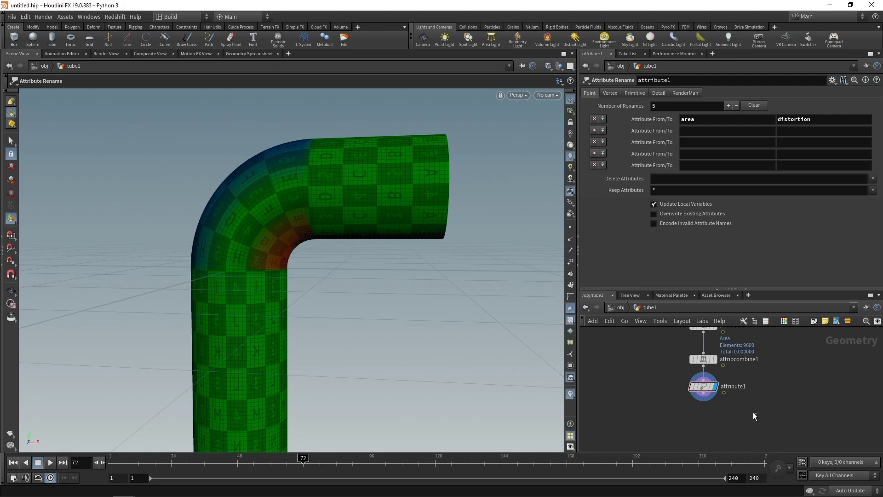
{"action": "key", "text": "Tab"}
{"action": "type", "text": "attribremap"}
{"action": "key", "text": "Return"}
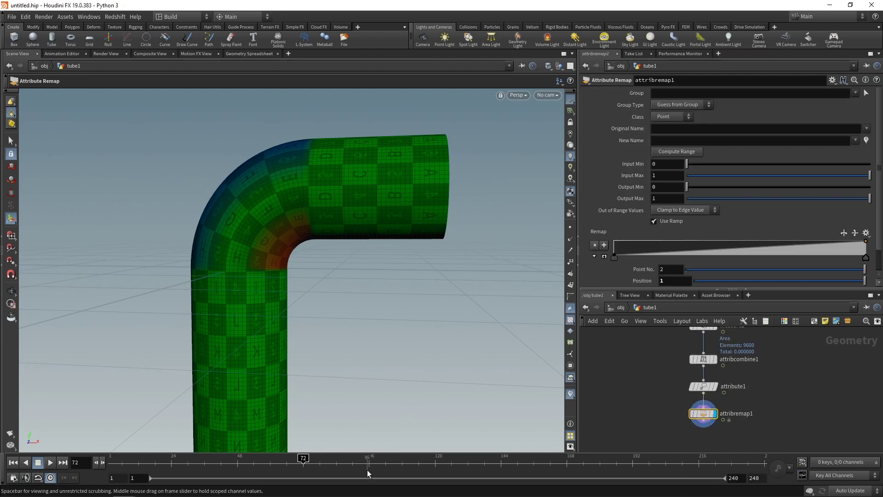
{"action": "left_click", "coordinate": [369, 470]}
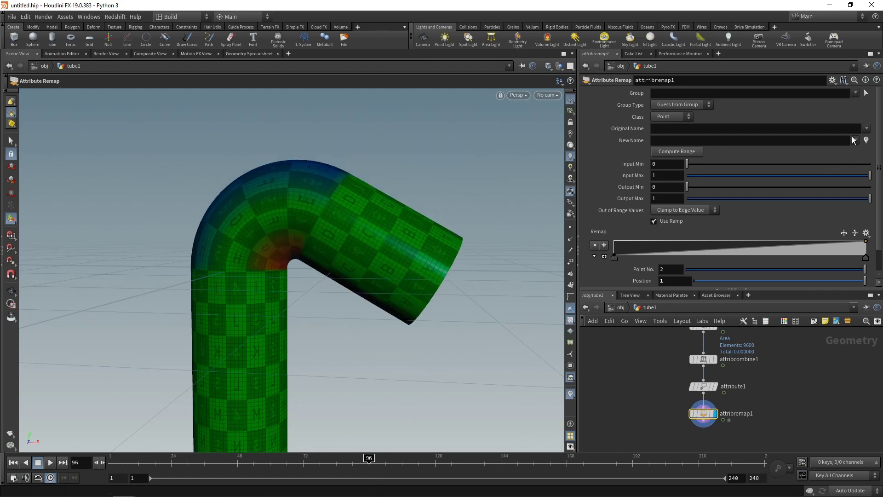
{"action": "left_click", "coordinate": [867, 129]}
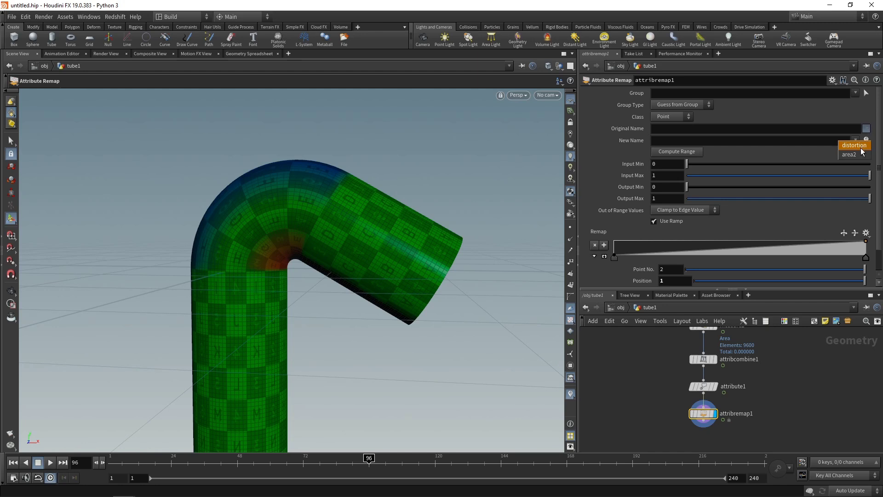
{"action": "left_click", "coordinate": [856, 145]}
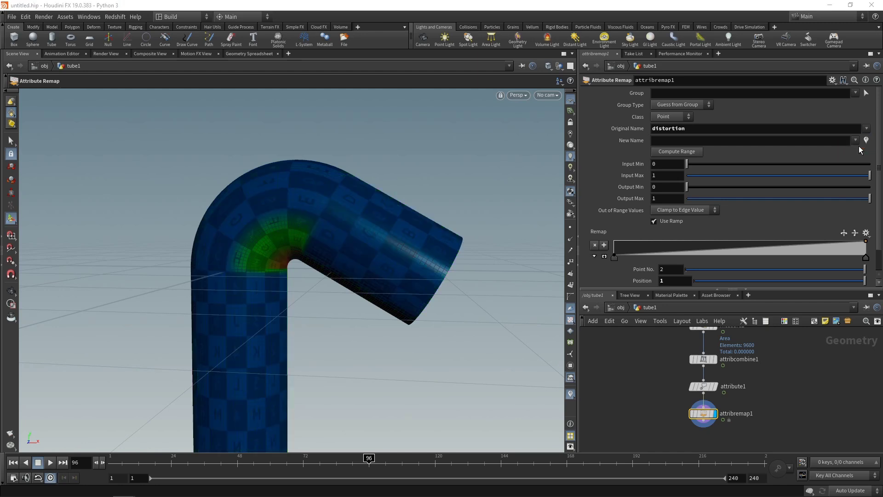
Compute the remap's range from the distortion values and set the output range to 0 minimum and 1 maximum.
{"action": "left_click", "coordinate": [685, 154]}
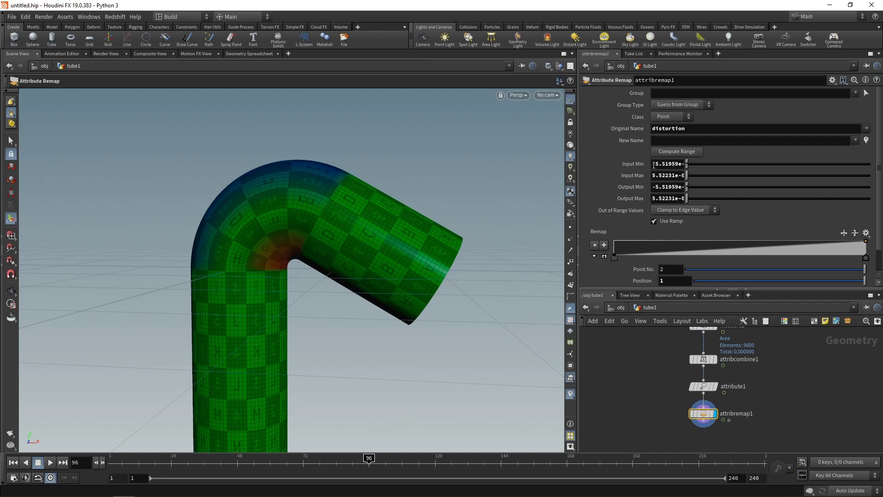
{"action": "left_click", "coordinate": [661, 188]}
{"action": "type", "text": "0"}
{"action": "key", "text": "Tab"}
{"action": "type", "text": "1"}
{"action": "key", "text": "Return"}
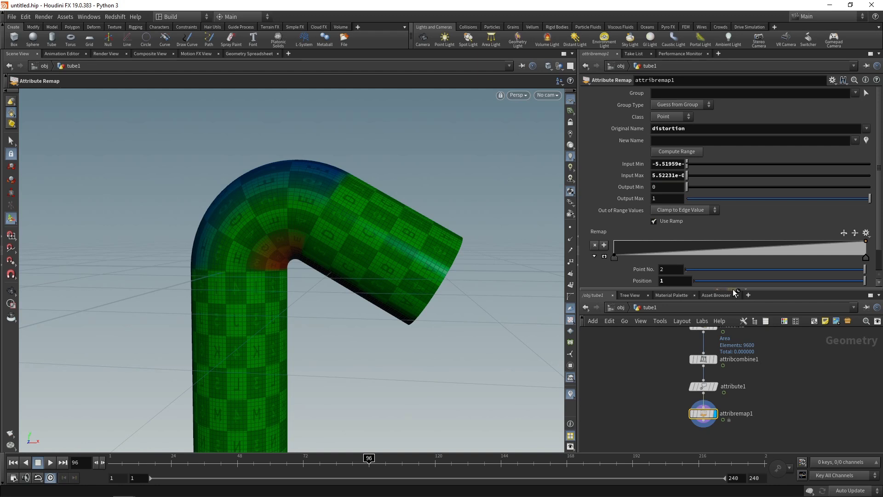
Set the position of the remap ramp's first point to 0.5 and enlarge the ramp graph.
{"action": "left_click_drag", "start_coordinate": [733, 290], "coordinate": [735, 335]}
{"action": "left_click", "coordinate": [614, 267]}
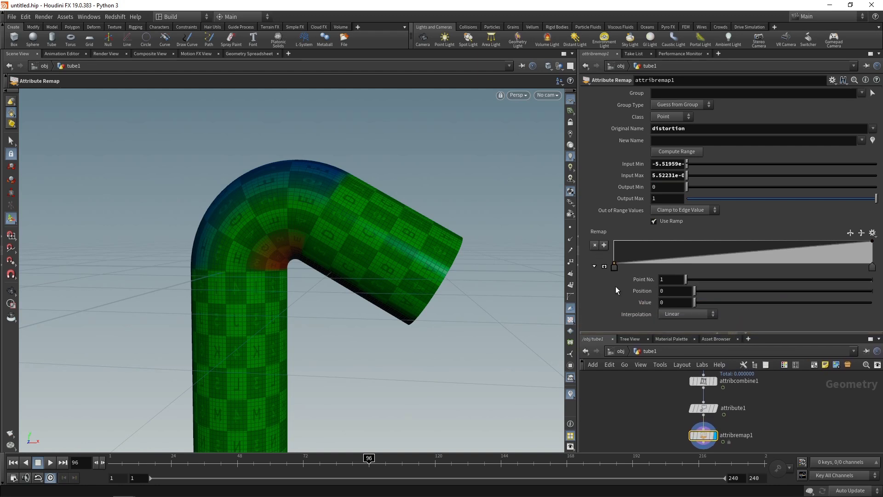
{"action": "left_click", "coordinate": [674, 292]}
{"action": "type", "text": ".5"}
{"action": "key", "text": "Return"}
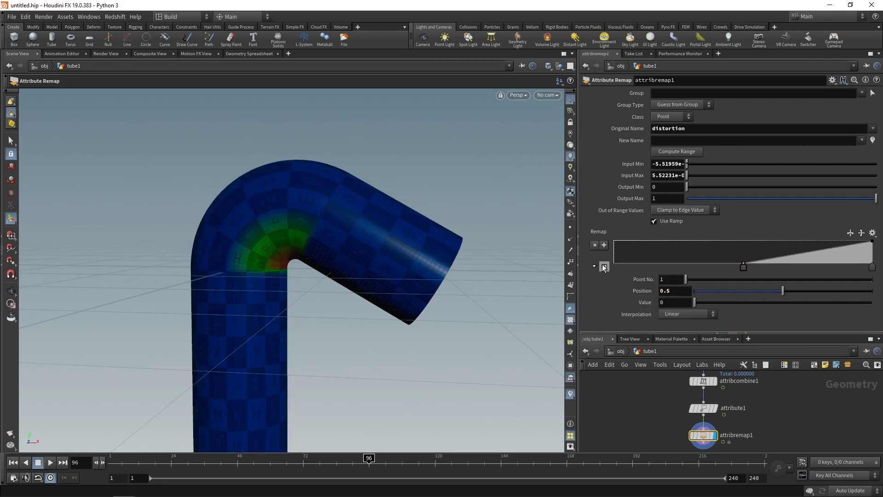
{"action": "left_click", "coordinate": [605, 267]}
{"action": "scroll", "coordinate": [799, 304], "scroll_direction": "down", "scroll_amount": 3}
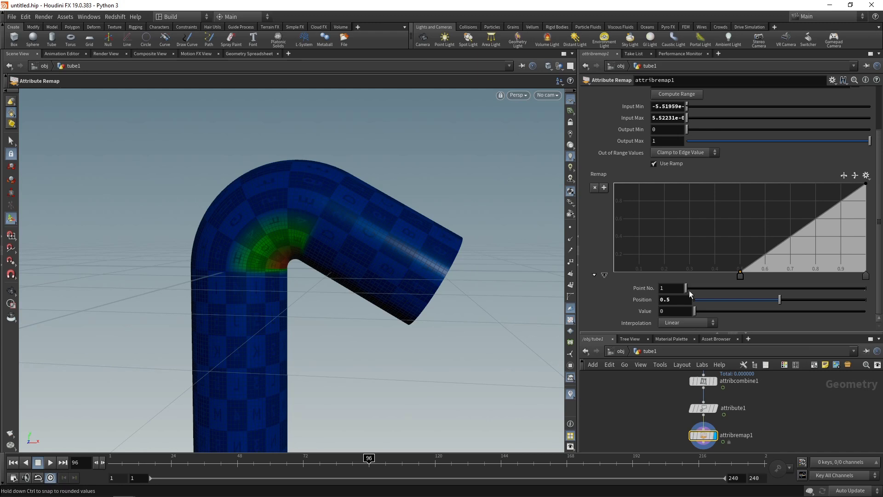
Set the interpolation of both remap ramp points to B-Spline.
{"action": "left_click", "coordinate": [688, 322]}
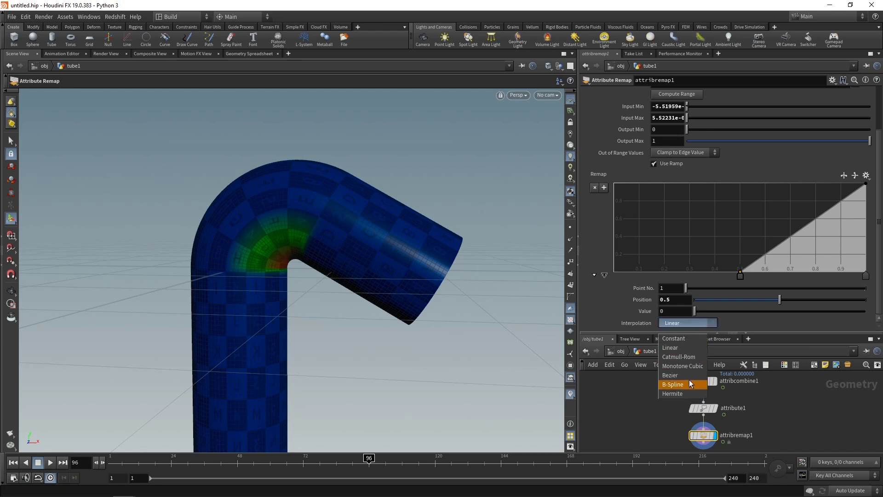
{"action": "key", "text": "Escape"}
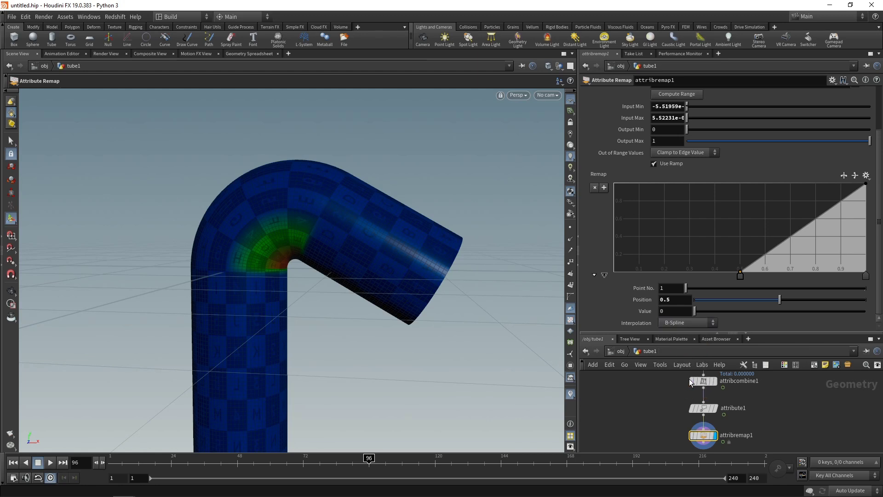
{"action": "left_click", "coordinate": [866, 275]}
{"action": "left_click", "coordinate": [688, 323]}
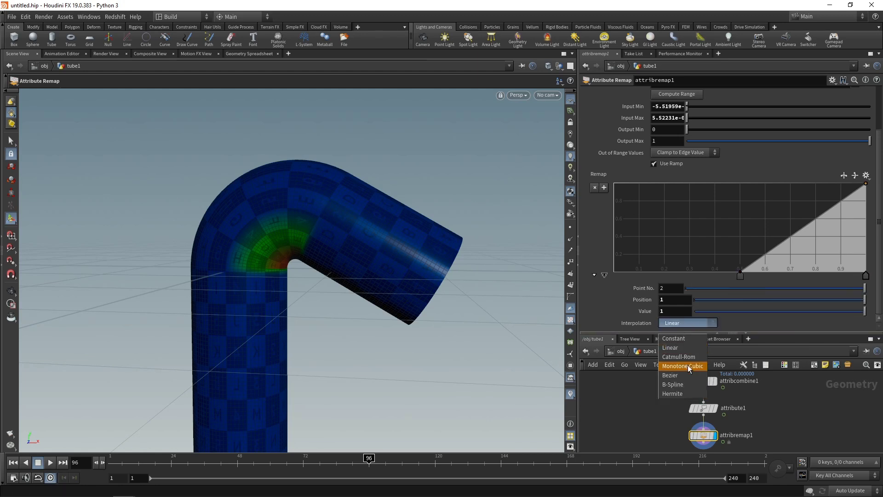
{"action": "left_click", "coordinate": [685, 380]}
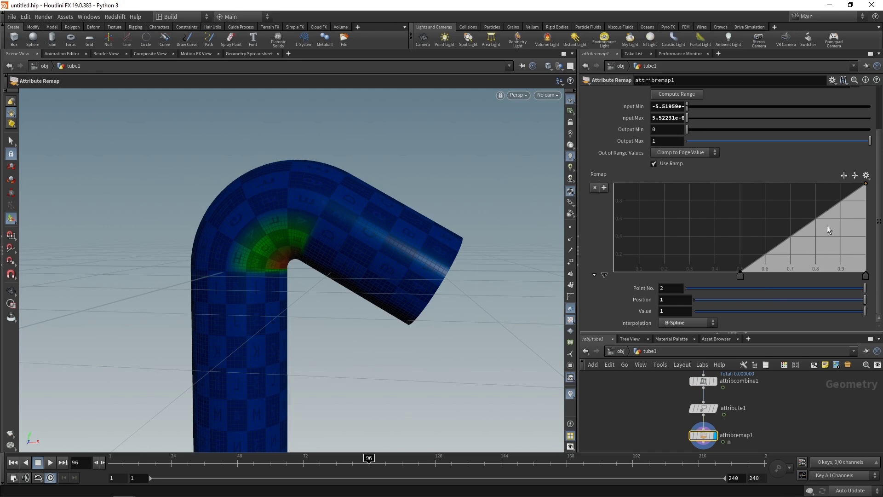
Add two remap ramp points, one at position 0.9 with value 1 and one at position 0.75 with value 0.
{"action": "left_click_drag", "start_coordinate": [841, 198], "coordinate": [841, 180]}
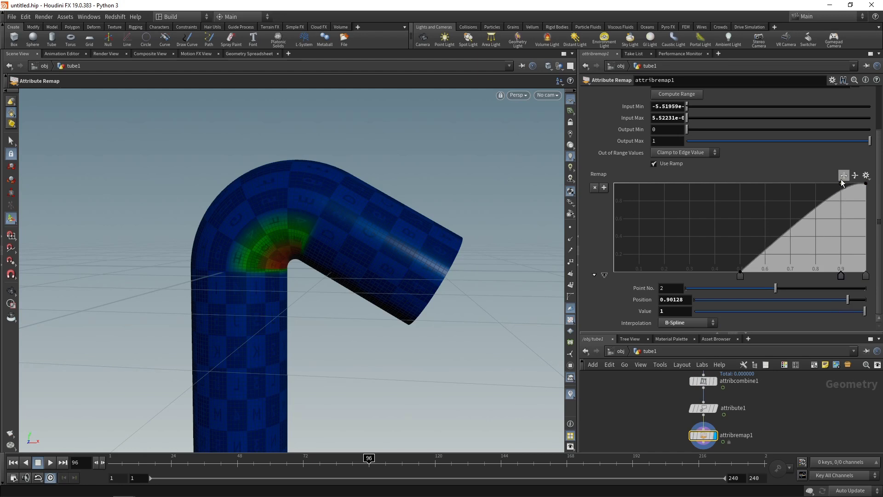
{"action": "left_click_drag", "start_coordinate": [805, 216], "coordinate": [804, 278]}
{"action": "left_click_drag", "start_coordinate": [676, 299], "coordinate": [714, 306]}
{"action": "key", "text": "BackSpace"}
{"action": "key", "text": "BackSpace"}
{"action": "key", "text": "Return"}
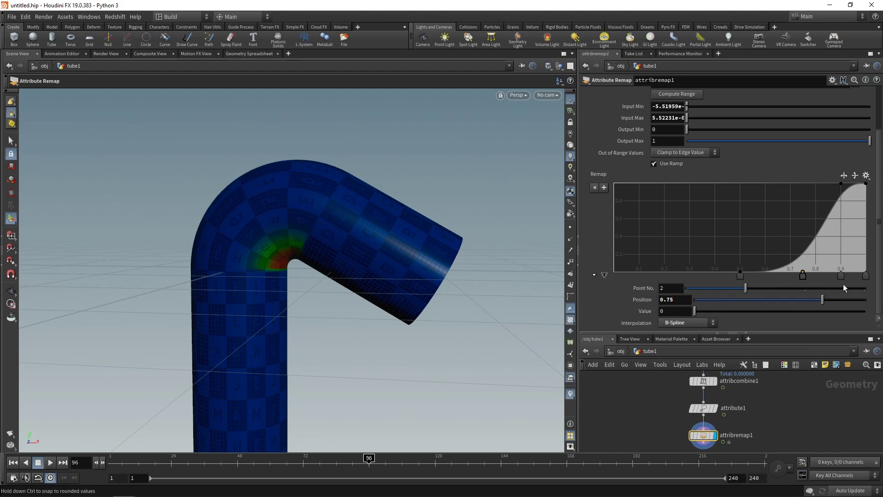
{"action": "left_click", "coordinate": [841, 275]}
{"action": "left_click", "coordinate": [683, 300]}
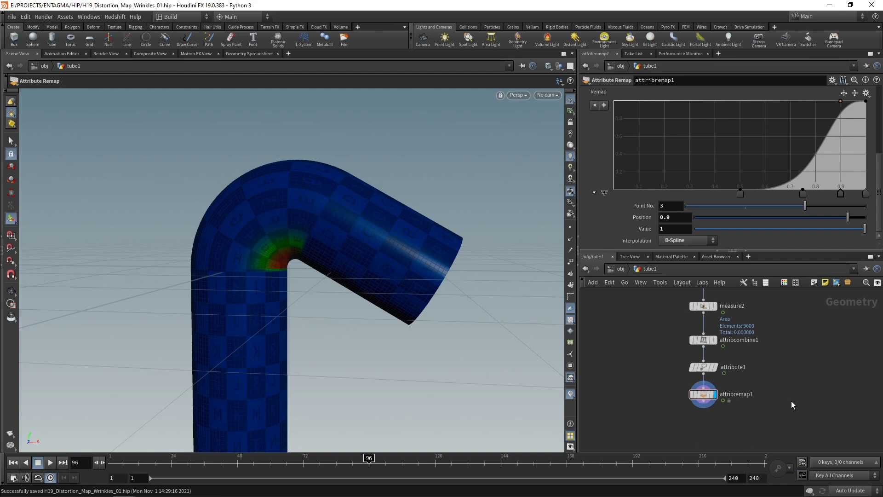
Append a Group Expression node to attribremap1 and set its group type to Points.
{"action": "middle_click_drag", "start_coordinate": [788, 403], "coordinate": [789, 372]}
{"action": "left_click_drag", "start_coordinate": [765, 408], "coordinate": [681, 356]}
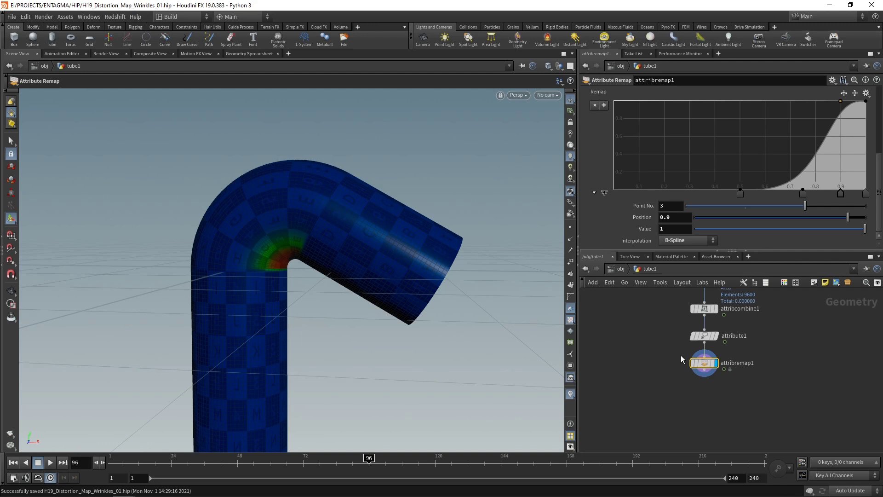
{"action": "key", "text": "Tab"}
{"action": "type", "text": "group"}
{"action": "key", "text": "Return"}
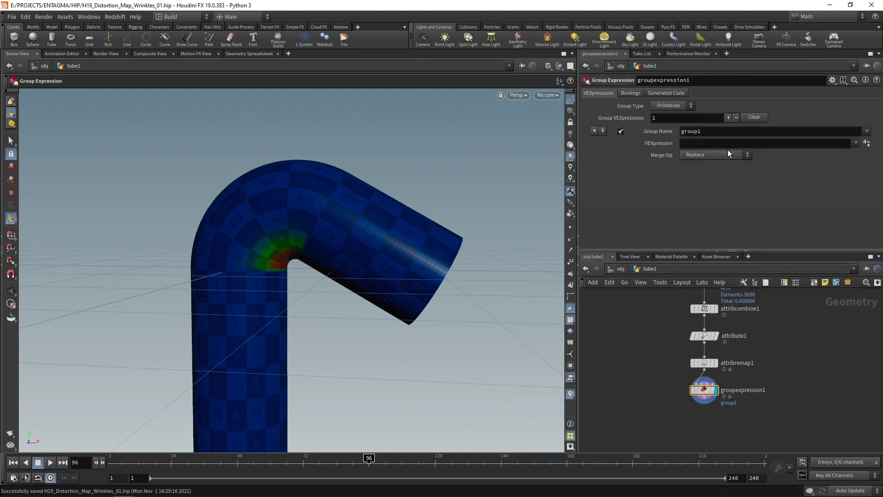
{"action": "left_click", "coordinate": [672, 105]}
{"action": "left_click", "coordinate": [666, 120]}
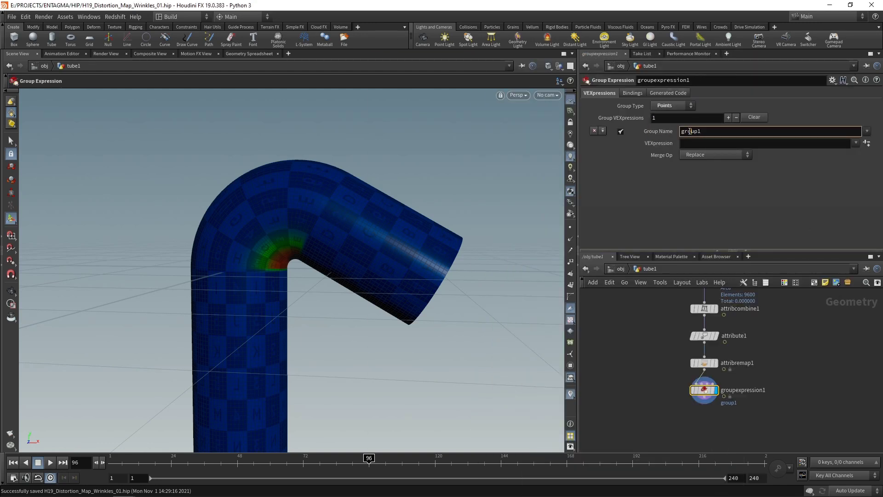
{"action": "type", "text": "boundary"}
{"action": "left_click", "coordinate": [696, 143]}
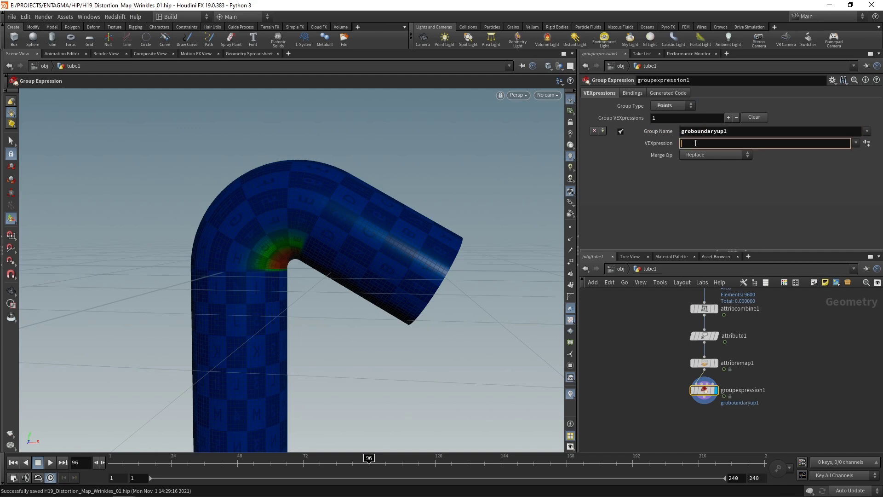
{"action": "type", "text": "@distortion>0.0"}
{"action": "key", "text": "Return"}
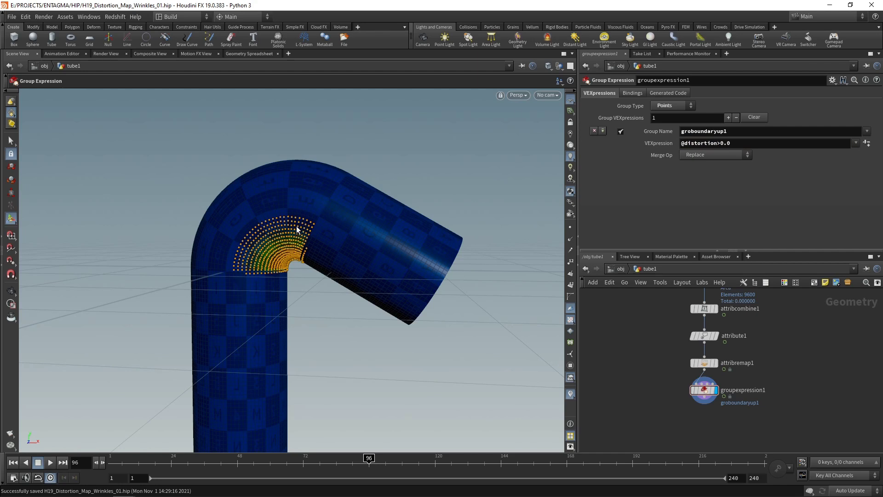
Append a Measure node to groupexpression1 and set its element type to Points.
{"action": "middle_click_drag", "start_coordinate": [772, 456], "coordinate": [766, 407]}
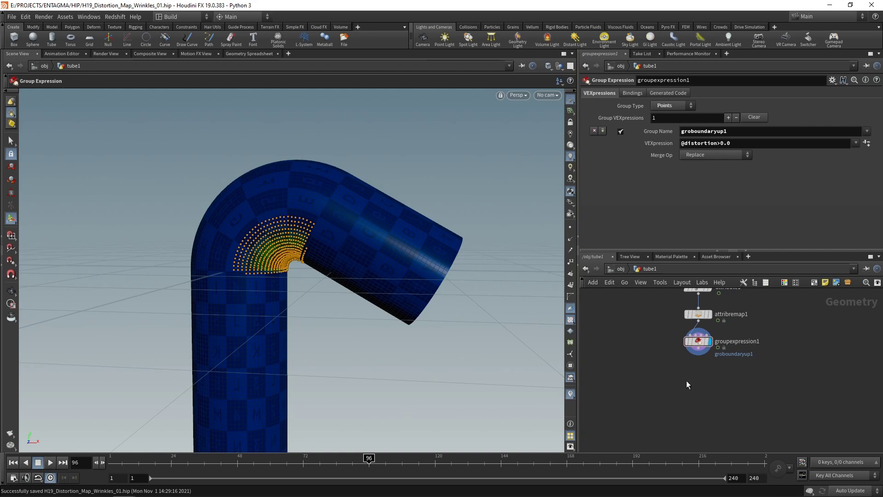
{"action": "left_click", "coordinate": [742, 340]}
{"action": "key", "text": "Tab"}
{"action": "type", "text": "measure"}
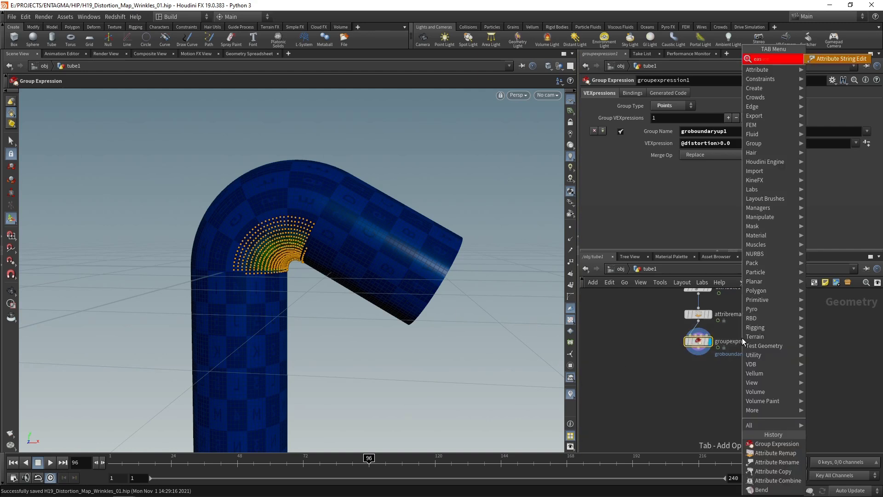
{"action": "key", "text": "Return"}
{"action": "left_click", "coordinate": [668, 106]}
{"action": "left_click", "coordinate": [670, 119]}
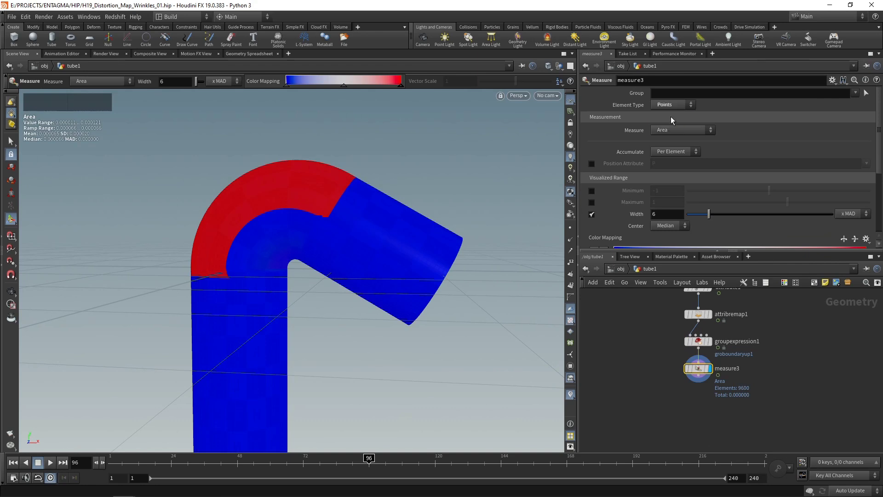
Set measure3 to measure the Gradient with distortion as the source attribute.
{"action": "left_click", "coordinate": [670, 128]}
{"action": "left_click", "coordinate": [690, 190]}
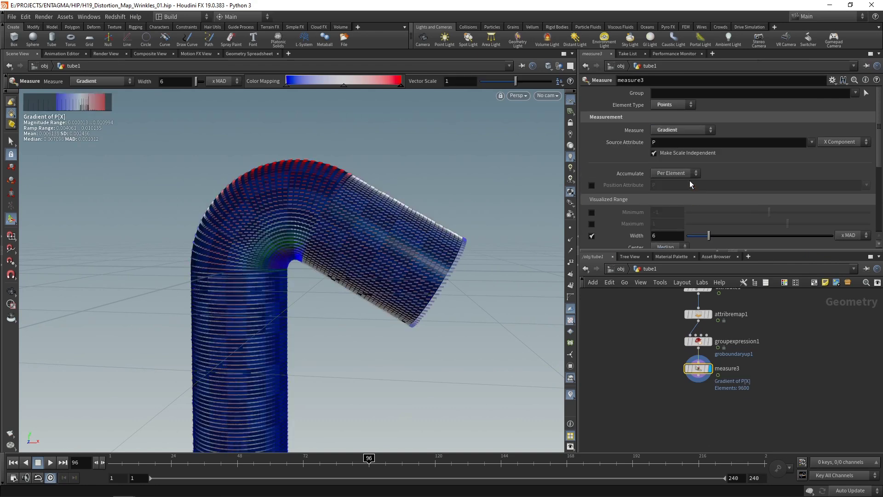
{"action": "left_click", "coordinate": [782, 142]}
{"action": "type", "text": "distortion"}
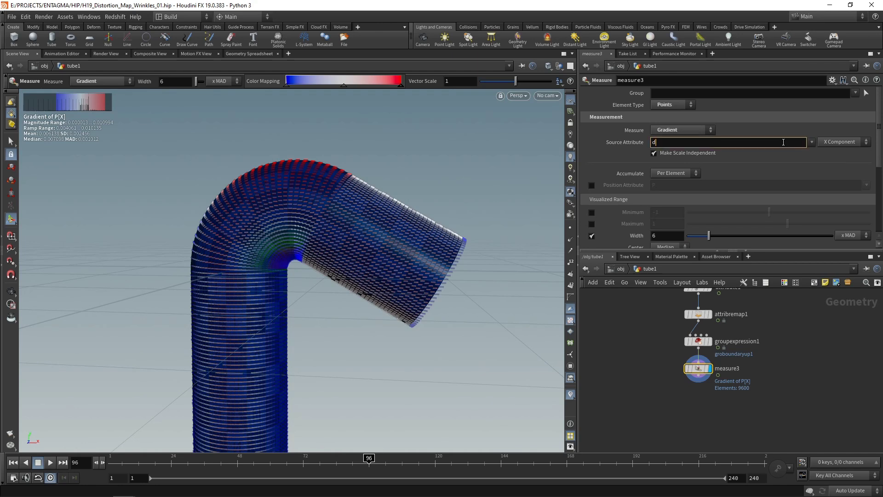
{"action": "key", "text": "Return"}
{"action": "mouse_move", "coordinate": [703, 374]}
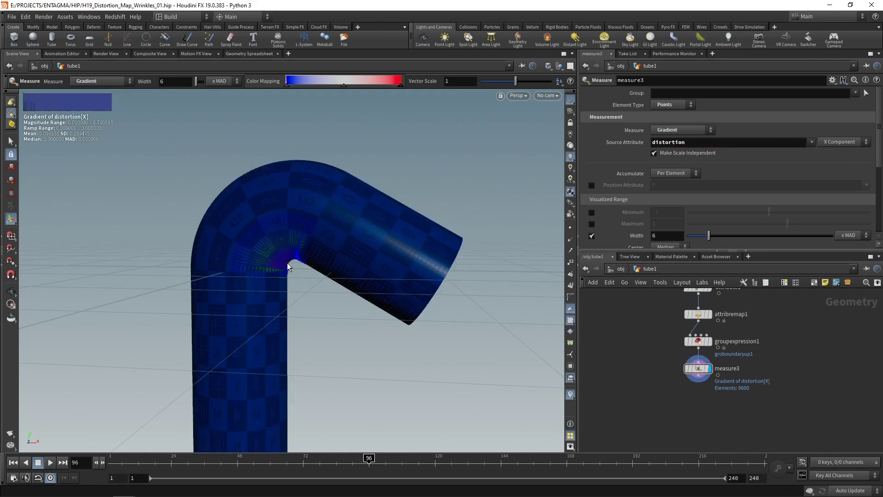
Turn off the distortion visualization and turn on the gradient visualization from measure3's node information.
{"action": "left_click", "coordinate": [681, 368]}
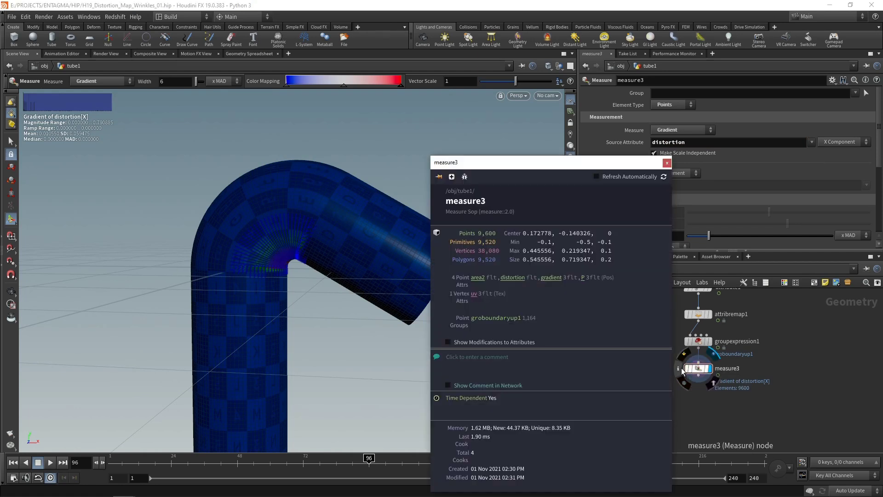
{"action": "left_click", "coordinate": [513, 277]}
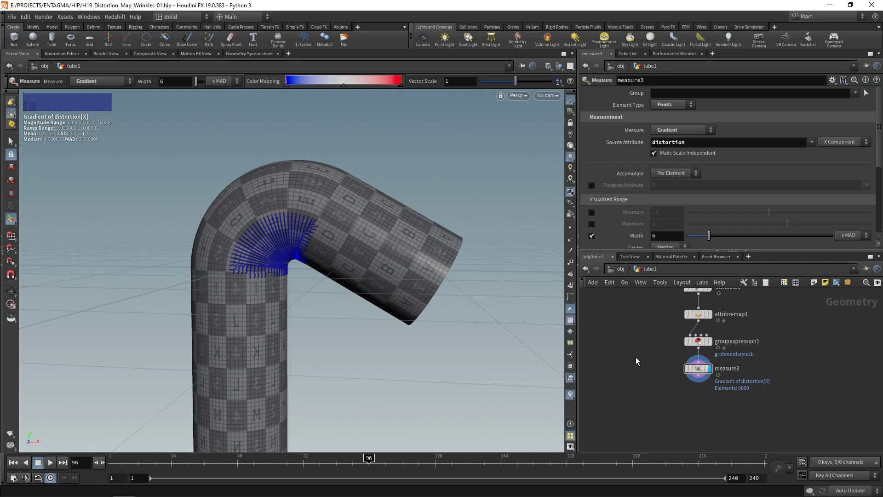
{"action": "left_click", "coordinate": [652, 394]}
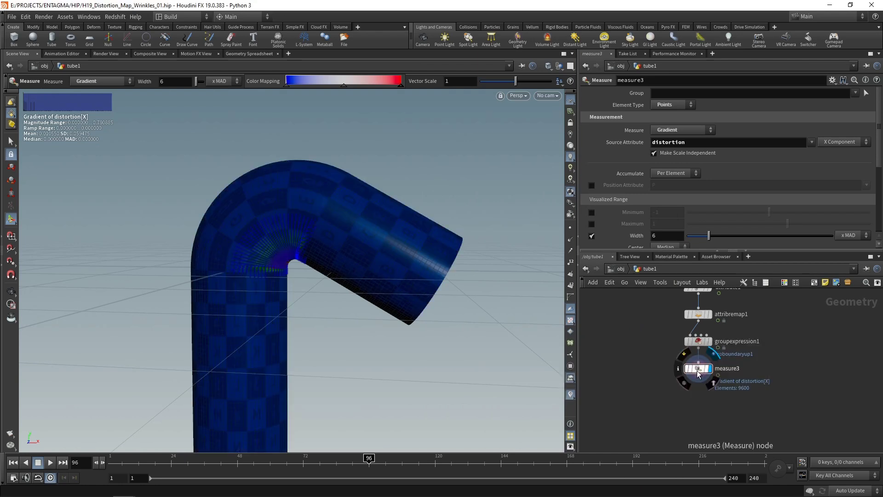
{"action": "mouse_move", "coordinate": [678, 371]}
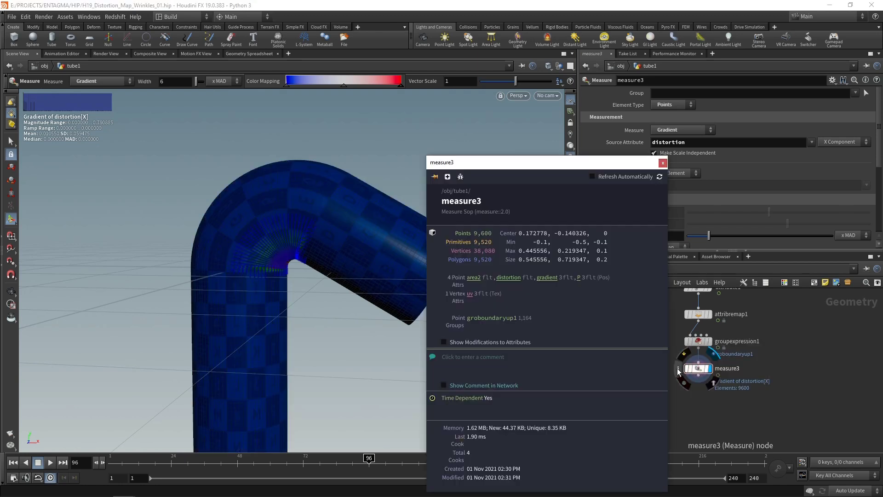
{"action": "left_click", "coordinate": [509, 278]}
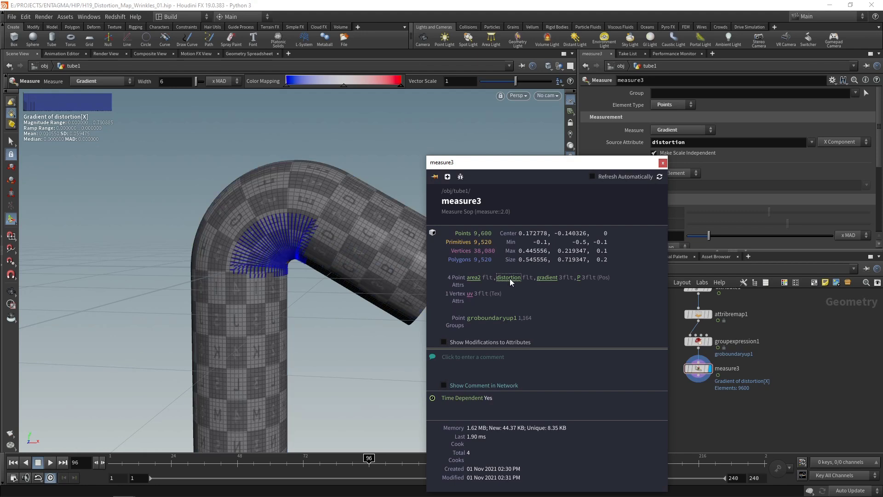
{"action": "left_click", "coordinate": [546, 278]}
{"action": "left_click", "coordinate": [663, 163]}
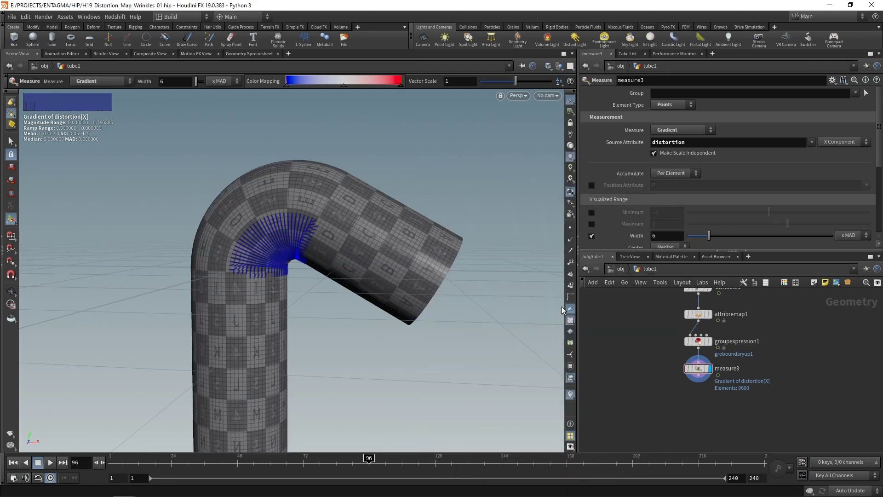
Edit the gradient visualizer to type Marker with style Vector, using the gradient attribute.
{"action": "left_click", "coordinate": [571, 395]}
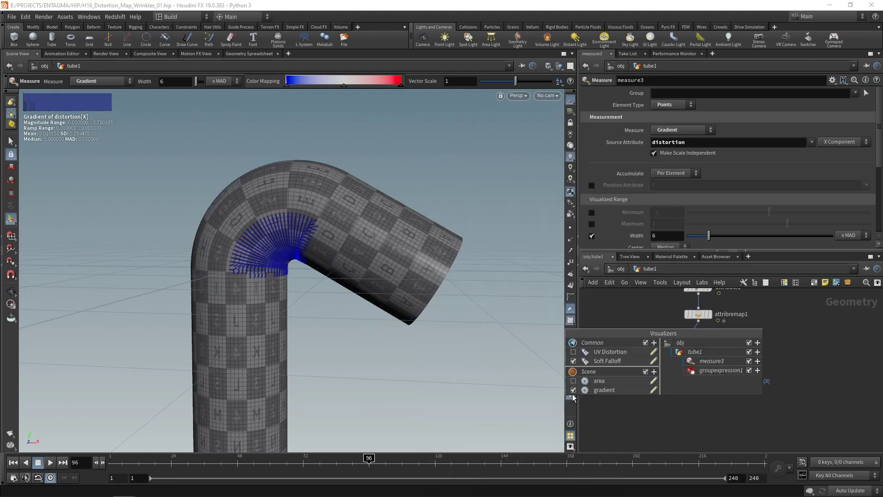
{"action": "left_click", "coordinate": [654, 390]}
{"action": "left_click", "coordinate": [637, 297]}
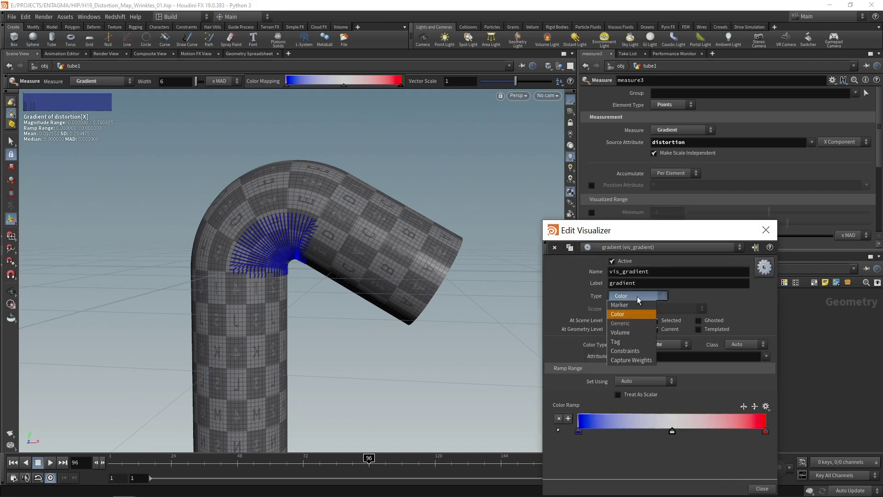
{"action": "left_click", "coordinate": [640, 308]}
{"action": "left_click", "coordinate": [766, 356]}
{"action": "left_click", "coordinate": [637, 388]}
{"action": "left_click", "coordinate": [642, 344]}
{"action": "left_click", "coordinate": [642, 354]}
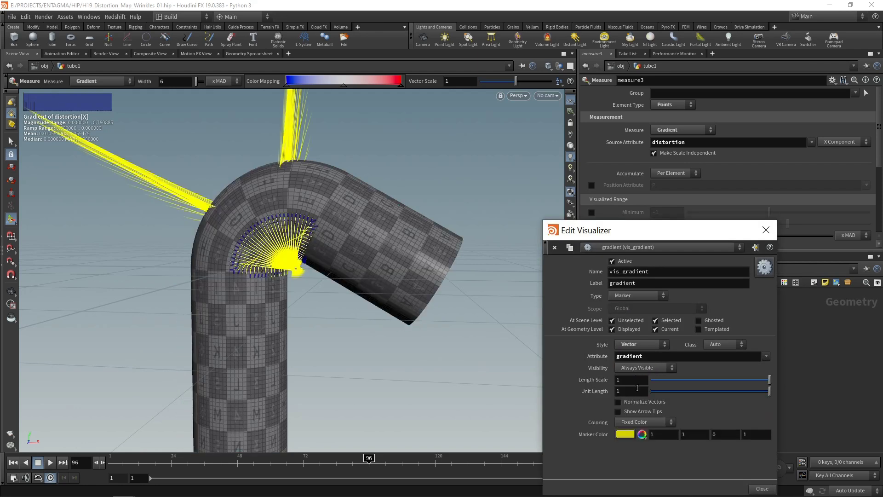
Set the gradient visualizer's length scale to 0.209 and inspect the vectors inside the tube's bend.
{"action": "mouse_move", "coordinate": [689, 379]}
{"action": "left_mouse_down"}
{"action": "mouse_move", "coordinate": [665, 382]}
{"action": "mouse_move", "coordinate": [676, 383]}
{"action": "left_mouse_up"}
{"action": "key", "text": "Escape"}
{"action": "right_click_drag", "start_coordinate": [183, 243], "coordinate": [355, 181]}
{"action": "key", "text": "Return"}
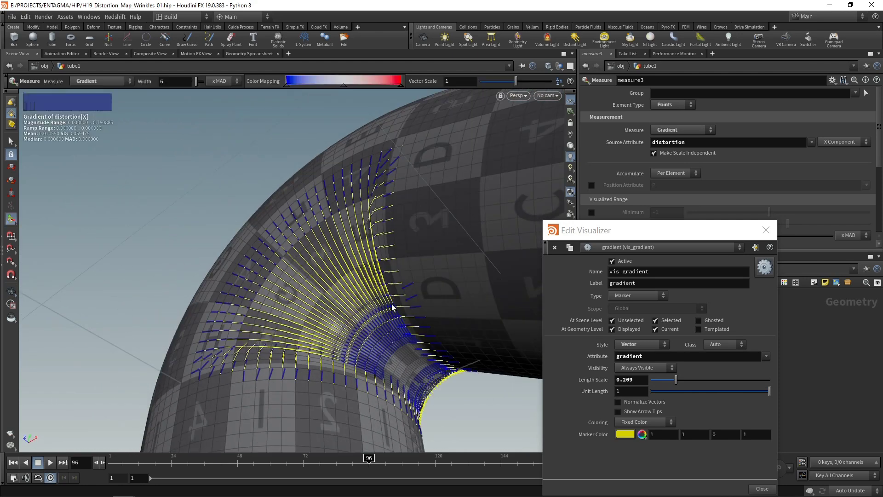
{"action": "left_click_drag", "start_coordinate": [339, 256], "coordinate": [307, 226]}
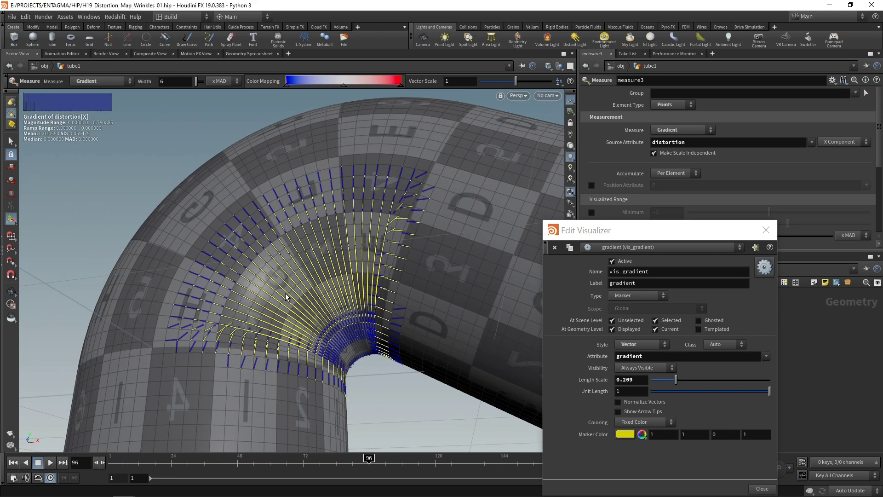
{"action": "key", "text": "Escape"}
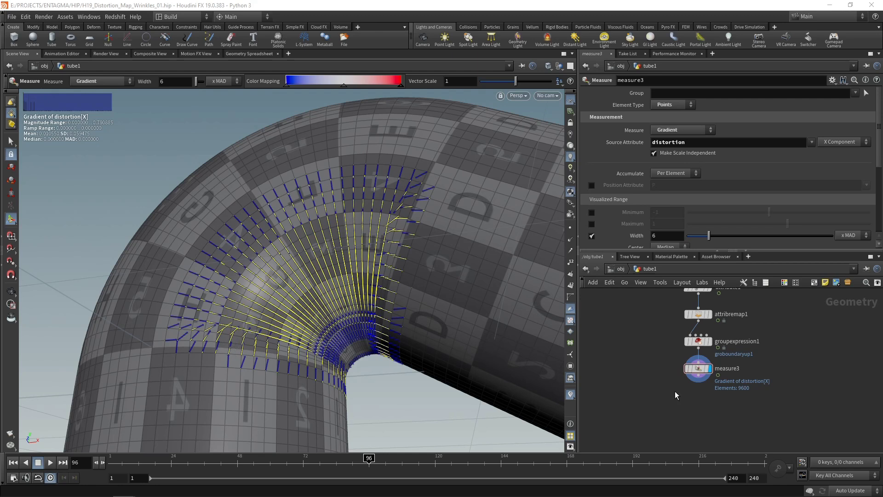
Append an Attribute Adjust Vector node to measure3.
{"action": "key", "text": "Tab"}
{"action": "type", "text": "adjustv"}
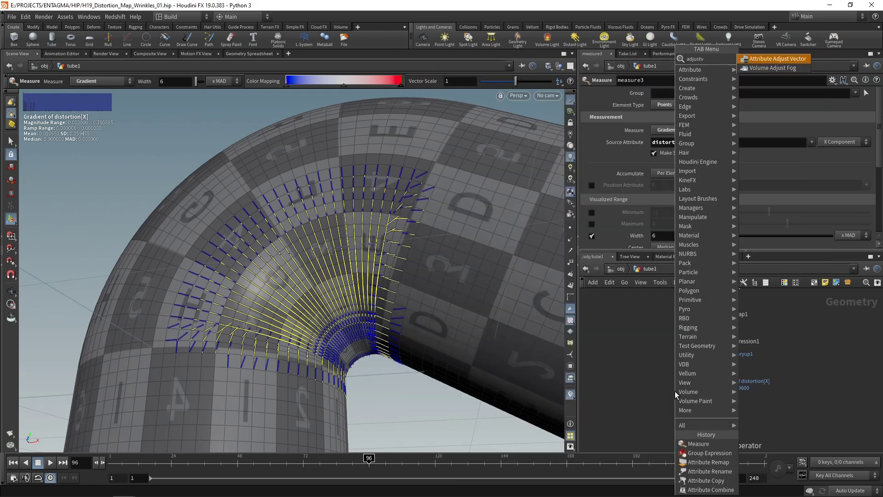
{"action": "key", "text": "Return"}
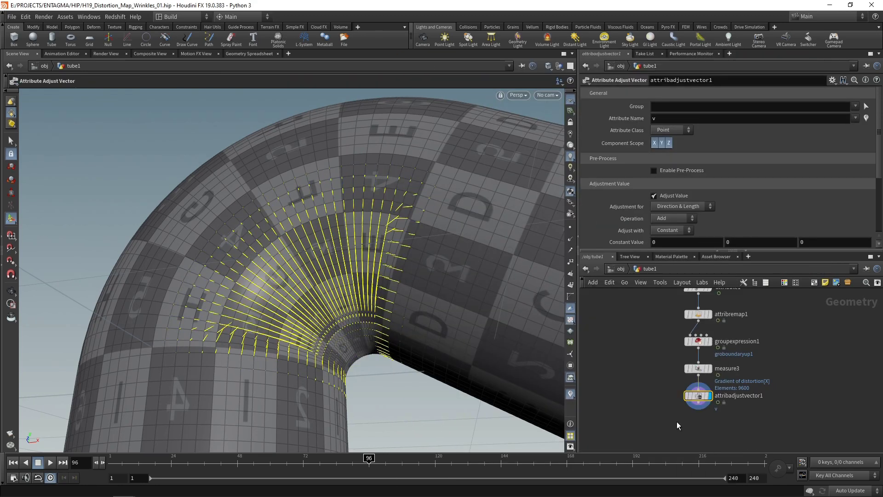
In attribadjustvector1, disable Adjust Value, enable Post-Process, and turn on Make Vectors Unit Length.
{"action": "left_click", "coordinate": [654, 196]}
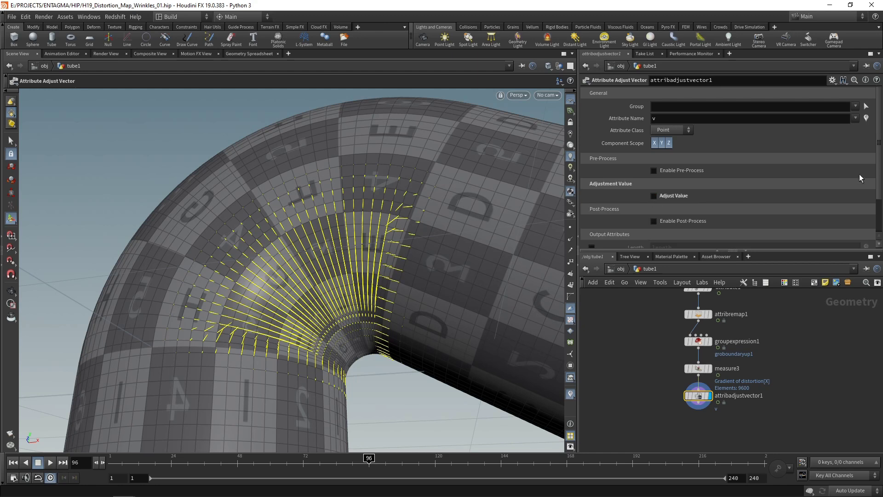
{"action": "left_click_drag", "start_coordinate": [880, 169], "coordinate": [881, 198]}
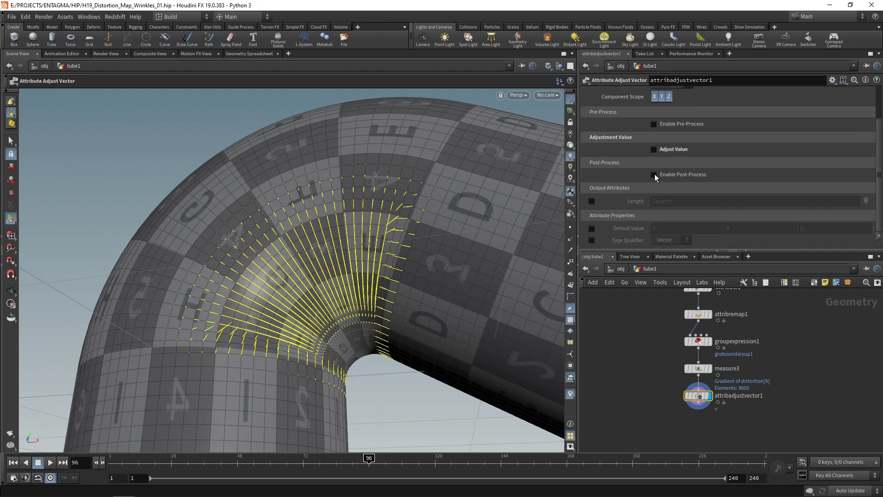
{"action": "left_click", "coordinate": [653, 174]}
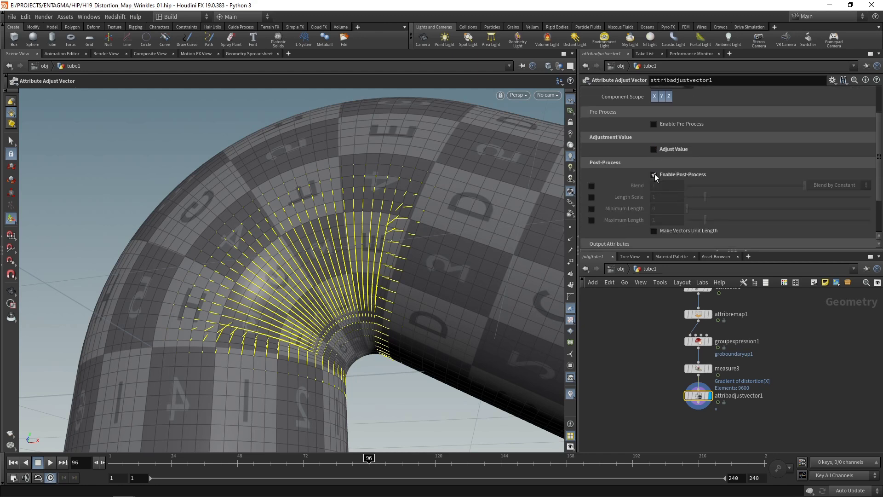
{"action": "left_click", "coordinate": [653, 231]}
{"action": "left_click_drag", "start_coordinate": [879, 195], "coordinate": [879, 170]}
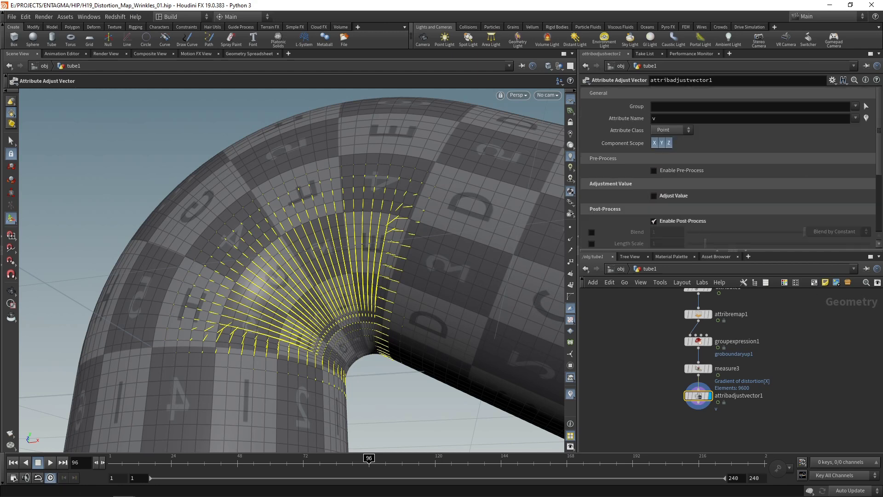
Set attribadjustvector1's attribute name to gradient.
{"action": "double_click", "coordinate": [673, 117]}
{"action": "key", "text": "BackSpace"}
{"action": "left_click", "coordinate": [855, 118]}
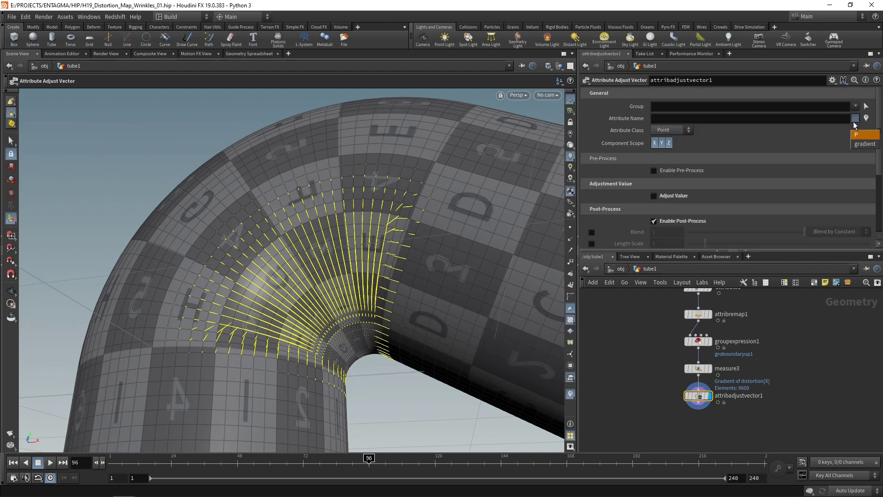
{"action": "left_click", "coordinate": [855, 144]}
{"action": "left_click_drag", "start_coordinate": [359, 258], "coordinate": [402, 264], "text": "alt"}
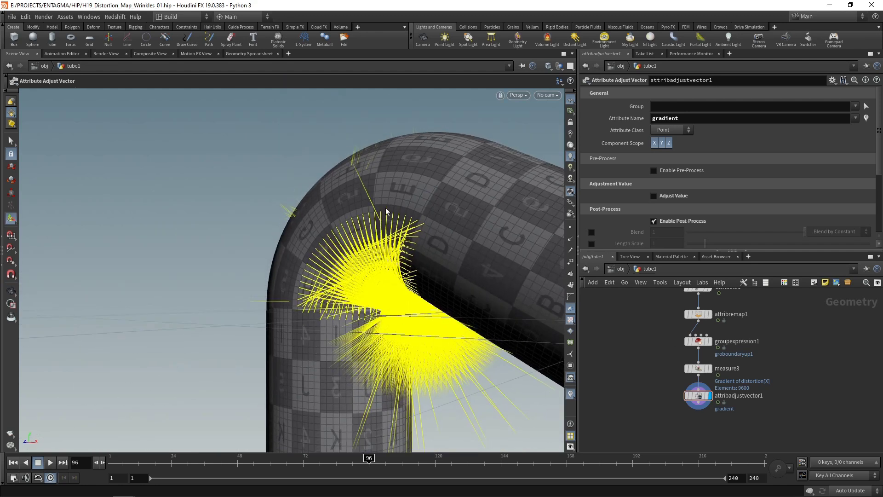
Switch the viewport display from the gradient visualizer to the area visualizer and examine the distortion falloff at the bend.
{"action": "left_click", "coordinate": [572, 396]}
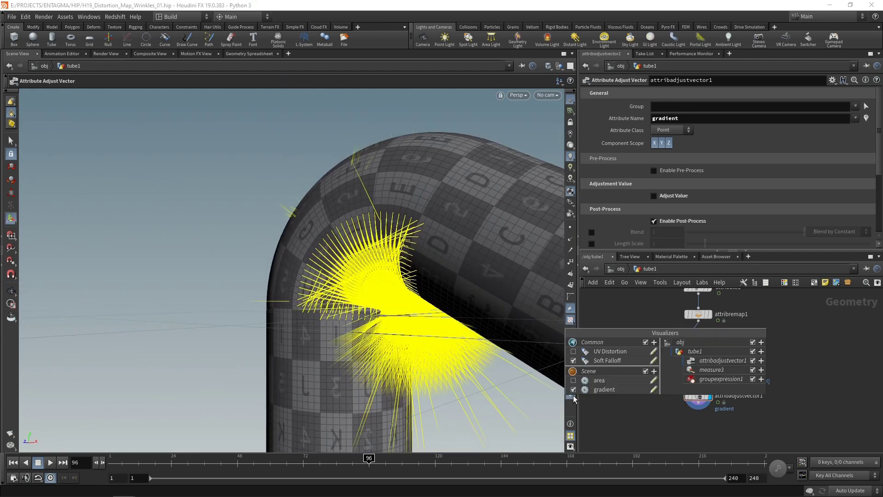
{"action": "left_click", "coordinate": [574, 380]}
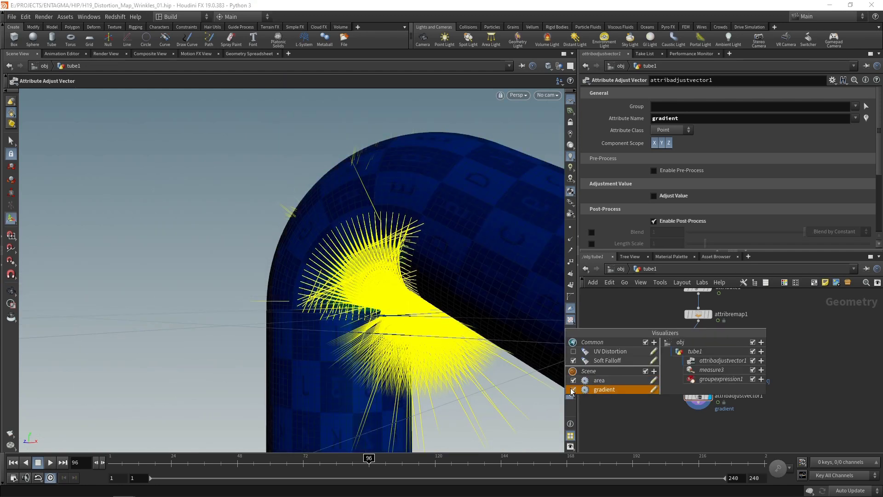
{"action": "left_click", "coordinate": [573, 389]}
{"action": "scroll", "coordinate": [321, 316], "scroll_direction": "up", "scroll_amount": 3}
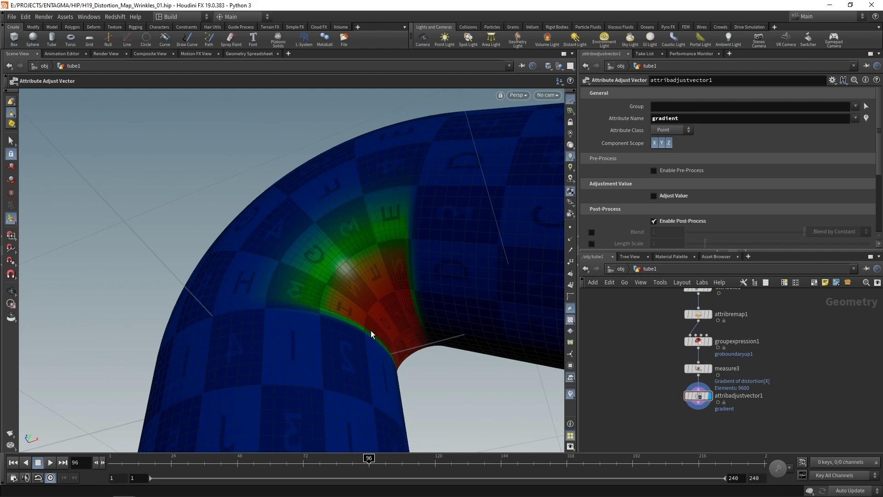
Append an Attribute Blur node to attribadjustvector1 for the distortion attribute, with Pin Border Points turned off.
{"action": "left_click", "coordinate": [725, 429]}
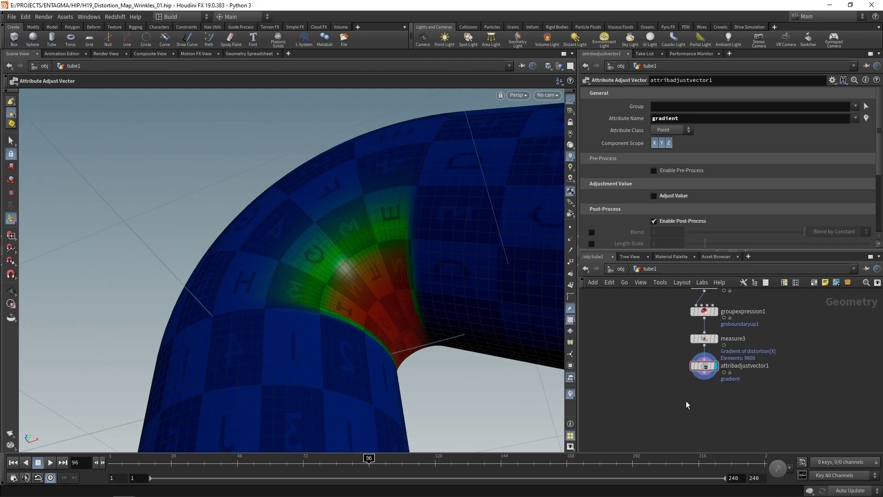
{"action": "left_click", "coordinate": [679, 105]}
{"action": "type", "text": "distortion"}
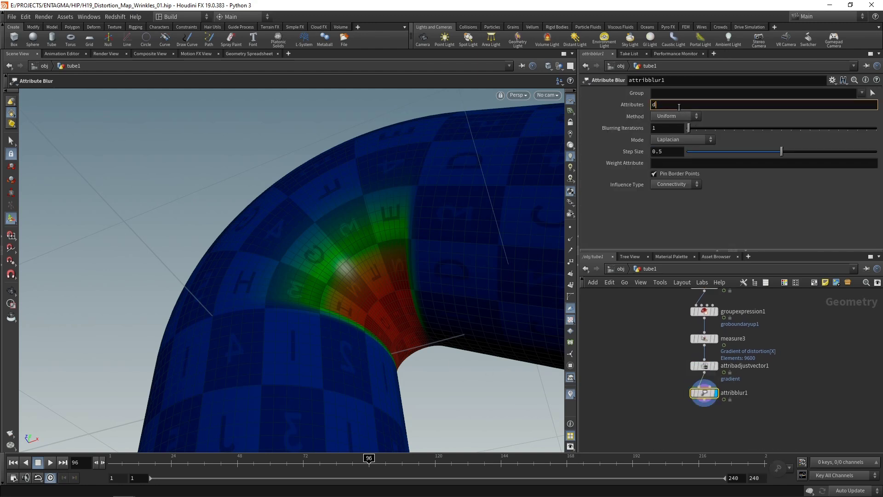
{"action": "key", "text": "Return"}
{"action": "left_click", "coordinate": [655, 174]}
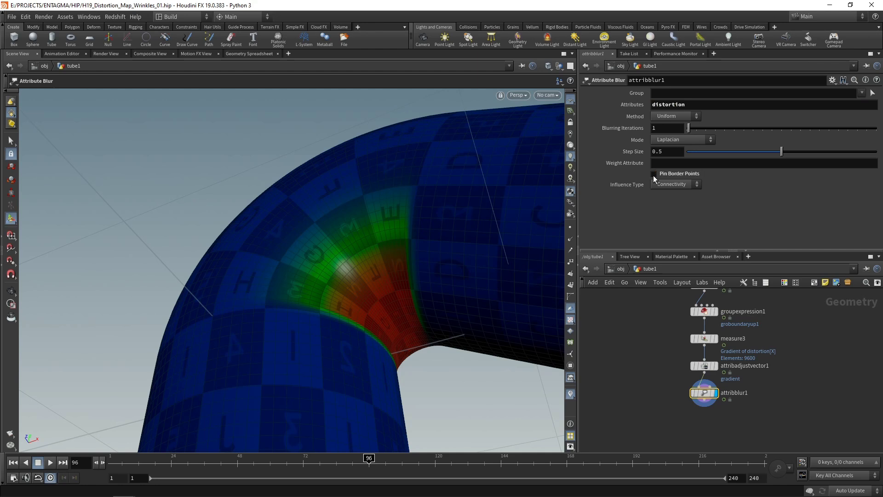
Set attribblur1's blurring iterations to 16.
{"action": "left_click", "coordinate": [670, 128]}
{"action": "type", "text": "2"}
{"action": "key", "text": "BackSpace"}
{"action": "type", "text": "16"}
{"action": "key", "text": "Return"}
Rename the point group in groupexpression1 to boundary.
{"action": "left_click", "coordinate": [862, 93]}
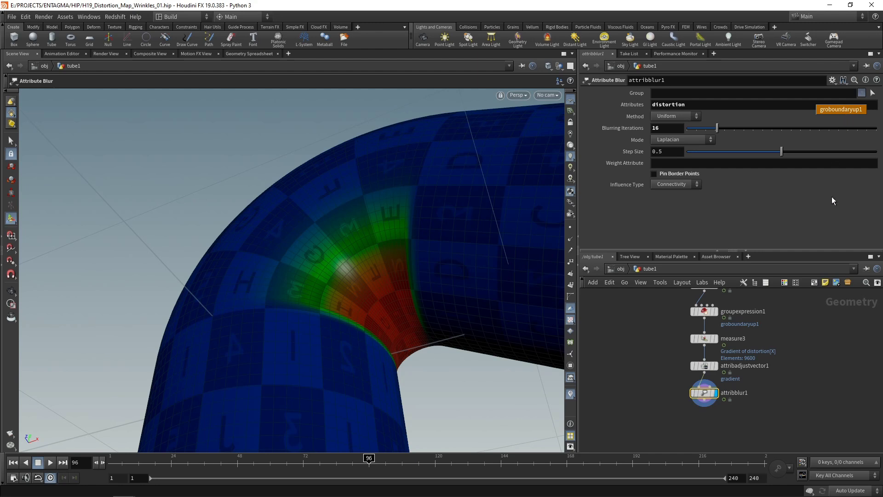
{"action": "left_click", "coordinate": [704, 311]}
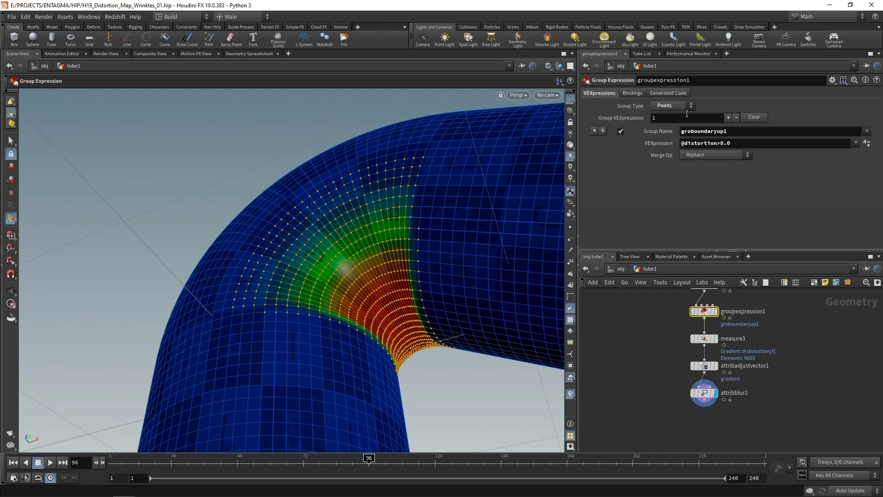
{"action": "left_click_drag", "start_coordinate": [729, 131], "coordinate": [641, 131]}
{"action": "type", "text": "boundary"}
{"action": "key", "text": "Return"}
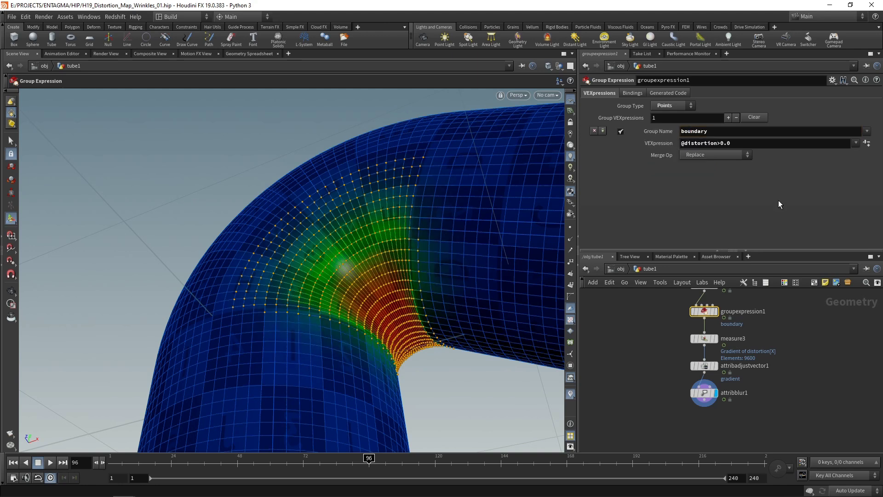
Restrict attribblur1 to the boundary group.
{"action": "left_click", "coordinate": [735, 392]}
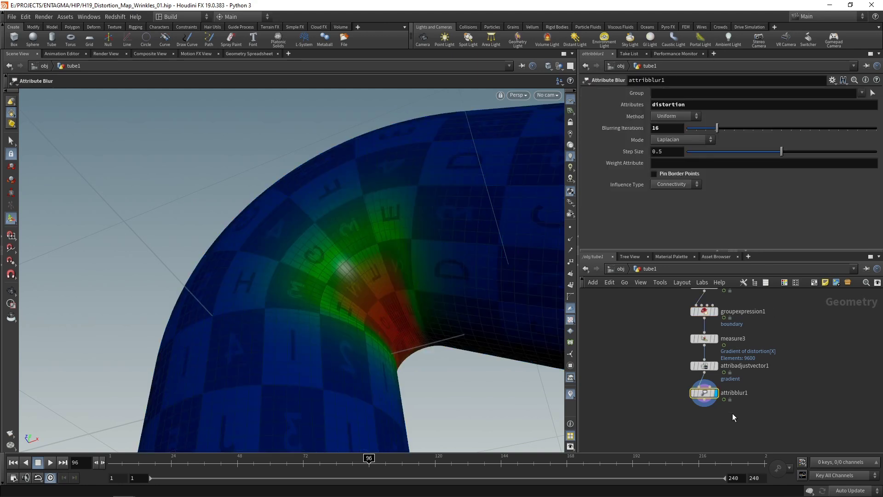
{"action": "left_click", "coordinate": [861, 93]}
{"action": "left_click", "coordinate": [854, 109]}
Try attribblur1 with 99 blurring iterations and set the value back to 16.
{"action": "left_click_drag", "start_coordinate": [716, 131], "coordinate": [871, 136]}
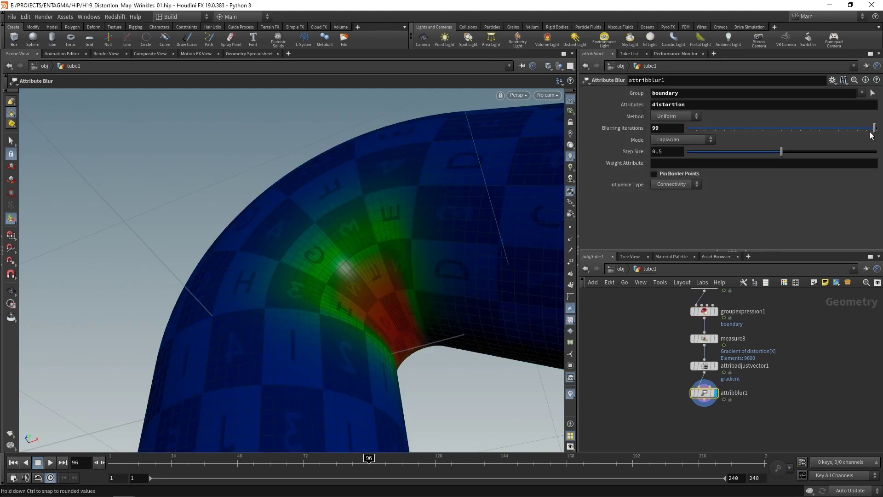
{"action": "double_click", "coordinate": [663, 129]}
{"action": "type", "text": "16"}
{"action": "key", "text": "Return"}
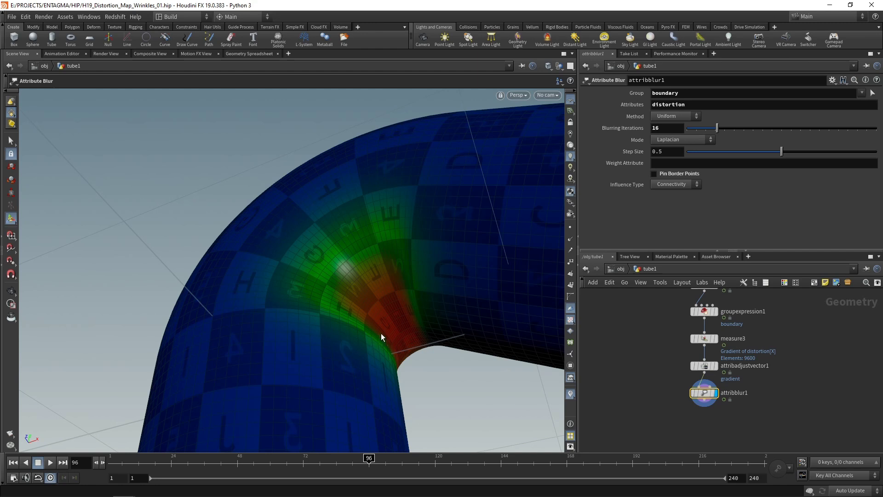
Switch the viewport display from the area visualizer back to the gradient visualizer and examine the vectors around the inner bend.
{"action": "left_click", "coordinate": [570, 394]}
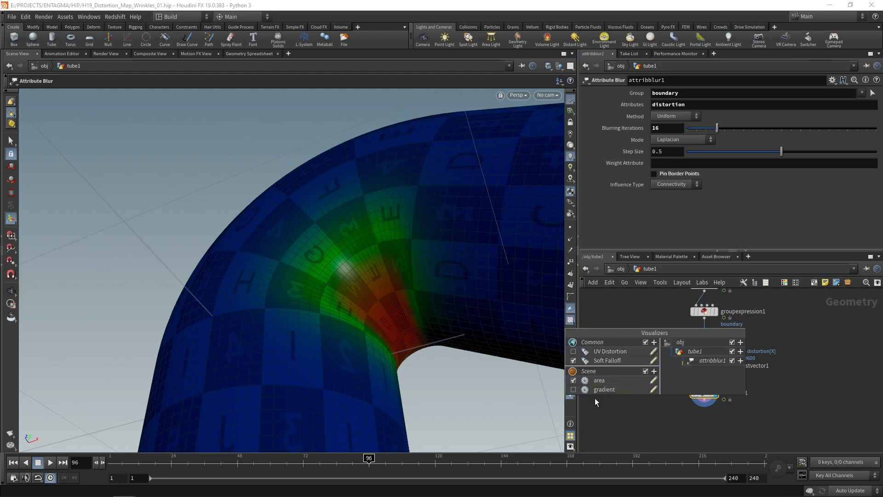
{"action": "left_click", "coordinate": [573, 380]}
{"action": "left_click", "coordinate": [573, 389]}
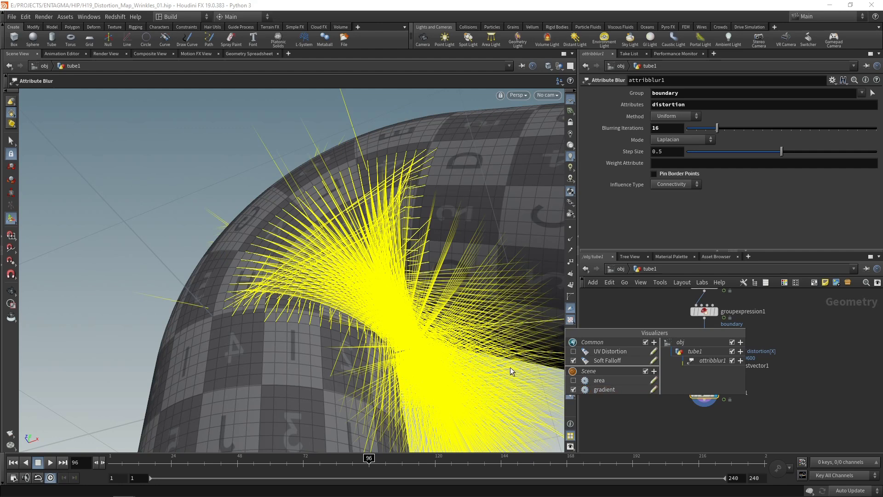
{"action": "key", "text": "Escape"}
{"action": "scroll", "coordinate": [339, 266], "scroll_direction": "up", "scroll_amount": 2}
{"action": "left_click_drag", "start_coordinate": [339, 266], "coordinate": [414, 281]}
{"action": "key", "text": "Return"}
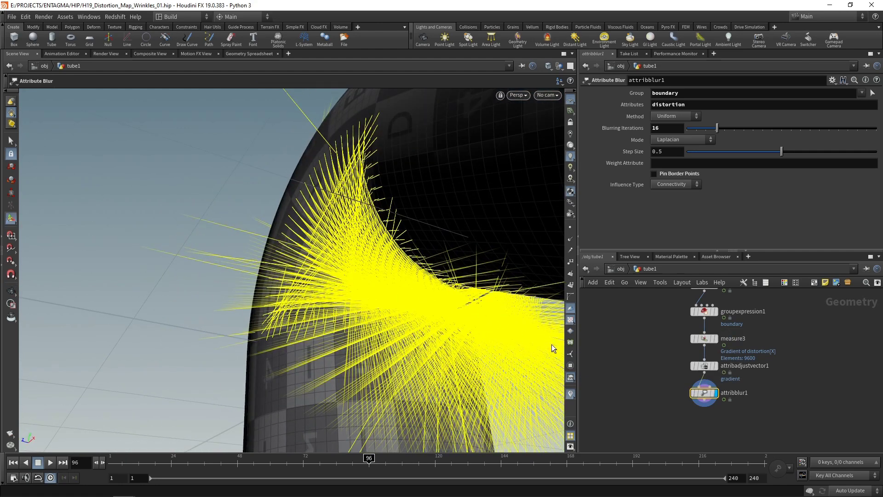
Reduce the length scale of the gradient visualizer's vectors, inspect the inner bend and save the scene.
{"action": "left_click", "coordinate": [570, 395]}
{"action": "left_click", "coordinate": [654, 390]}
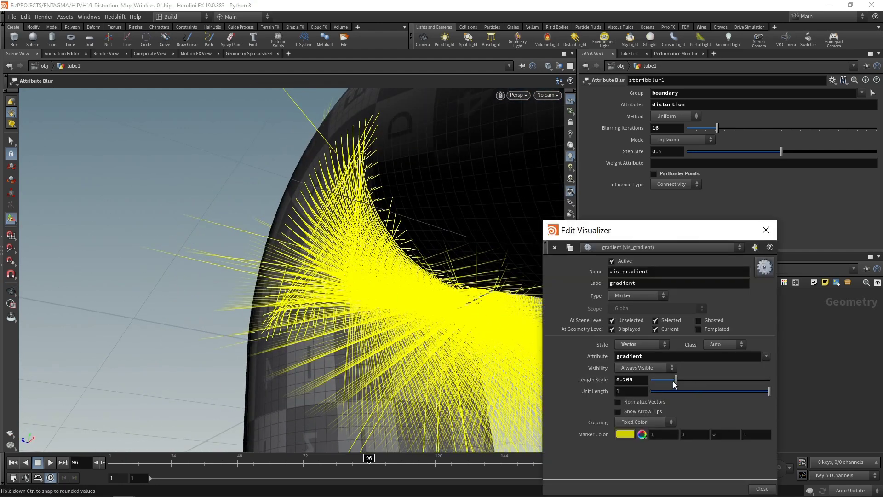
{"action": "left_click_drag", "start_coordinate": [675, 384], "coordinate": [653, 385]}
{"action": "key", "text": "Escape"}
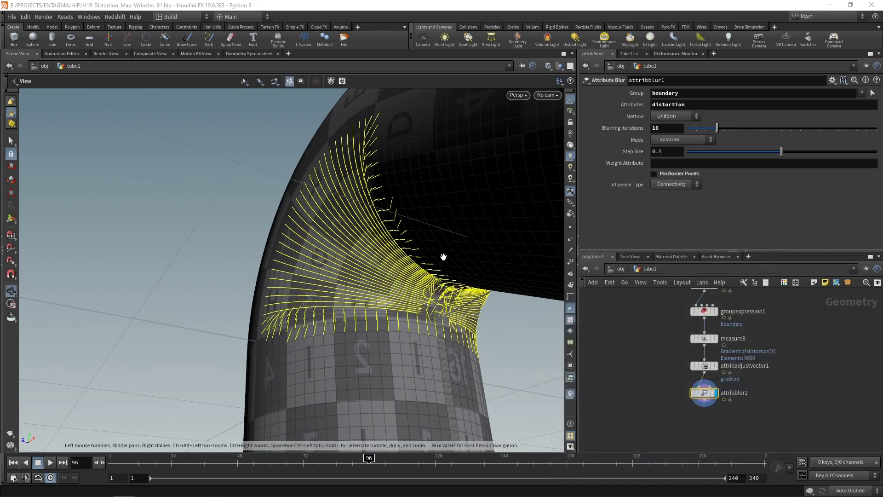
{"action": "left_click_drag", "start_coordinate": [443, 257], "coordinate": [479, 245]}
{"action": "key", "text": "Return"}
{"action": "key", "text": "ctrl+s"}
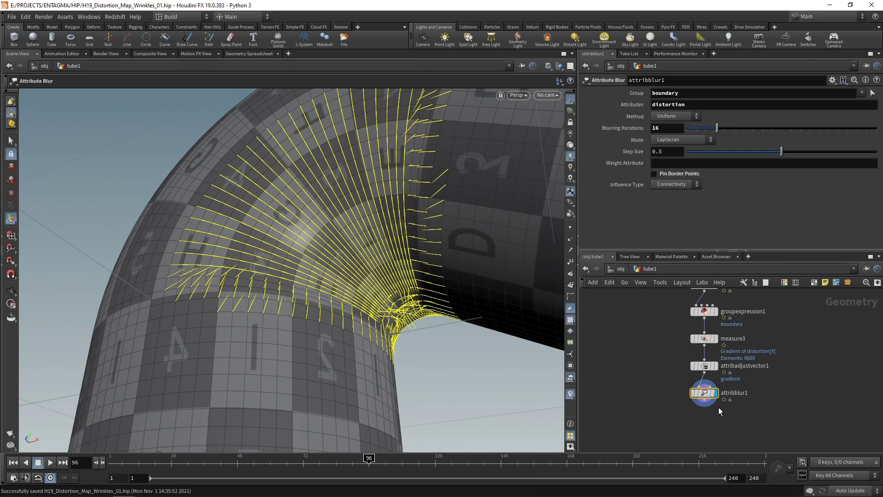
Add an Attribute Fill node after attribblur1 and set its mode to Blur (Diffusion).
{"action": "key", "text": "Tab"}
{"action": "type", "text": "attrin"}
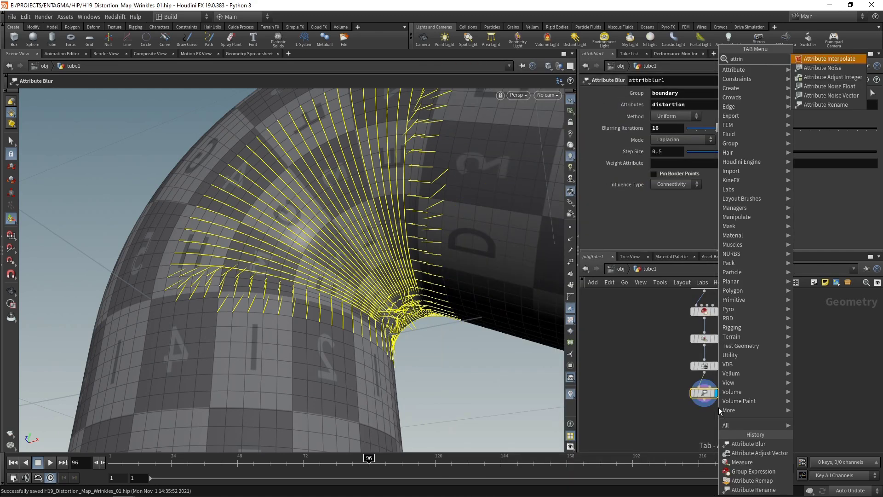
{"action": "key", "text": "BackSpace"}
{"action": "left_click", "coordinate": [554, 141]}
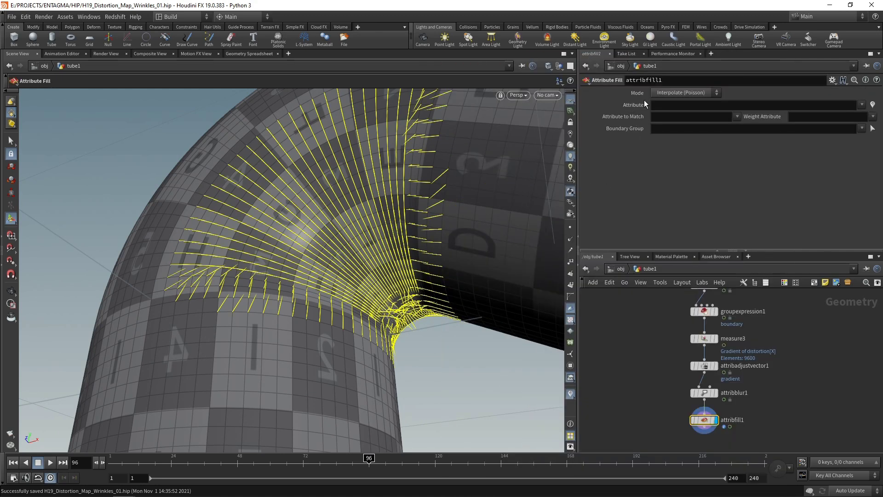
{"action": "left_click", "coordinate": [662, 92]}
{"action": "left_click", "coordinate": [667, 121]}
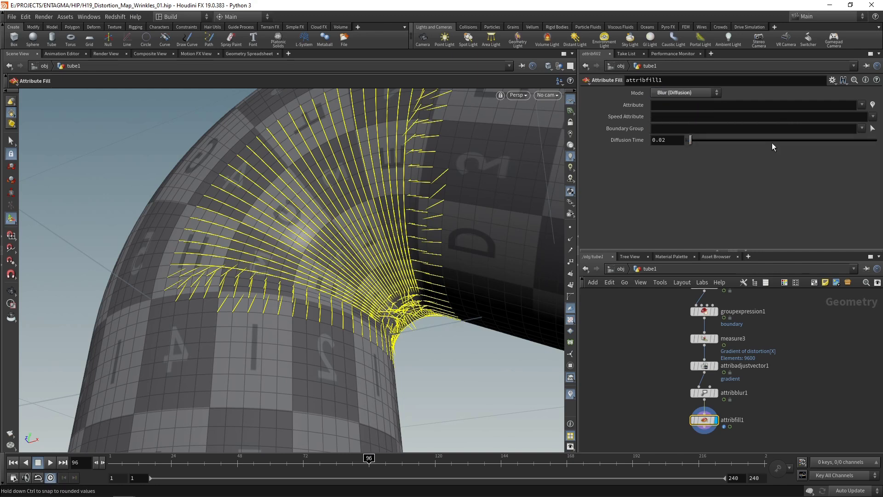
Set attribfill1 to diffuse the gradient attribute with boundary group !boundary, and toggle its bypass to compare the vectors.
{"action": "left_click", "coordinate": [862, 105]}
{"action": "left_click", "coordinate": [867, 156]}
{"action": "left_click", "coordinate": [862, 128]}
{"action": "left_click", "coordinate": [850, 145]}
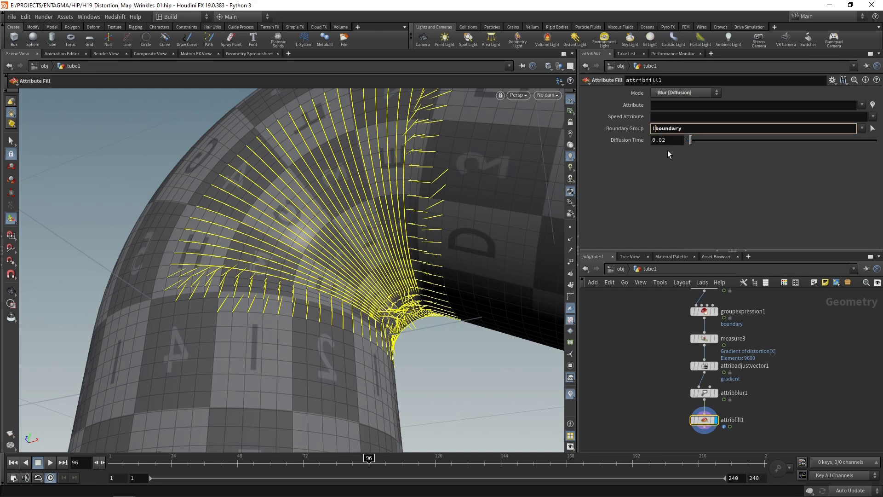
{"action": "key", "text": "Return"}
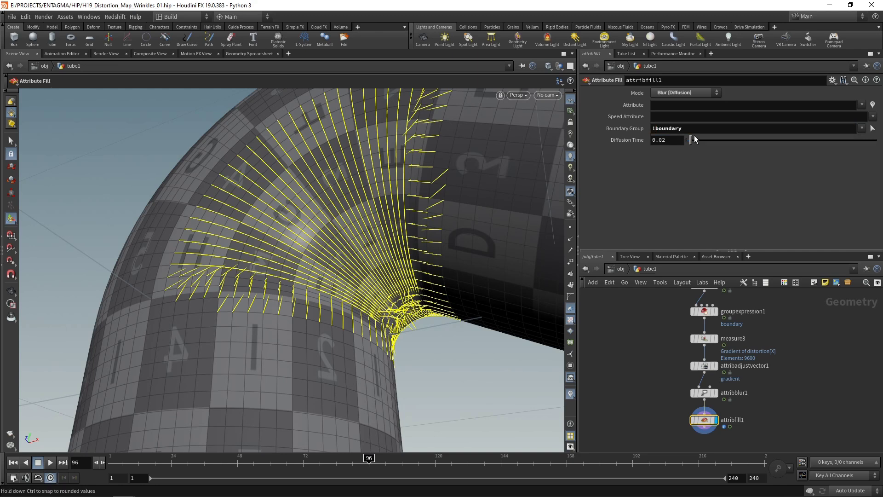
{"action": "left_click", "coordinate": [863, 105]}
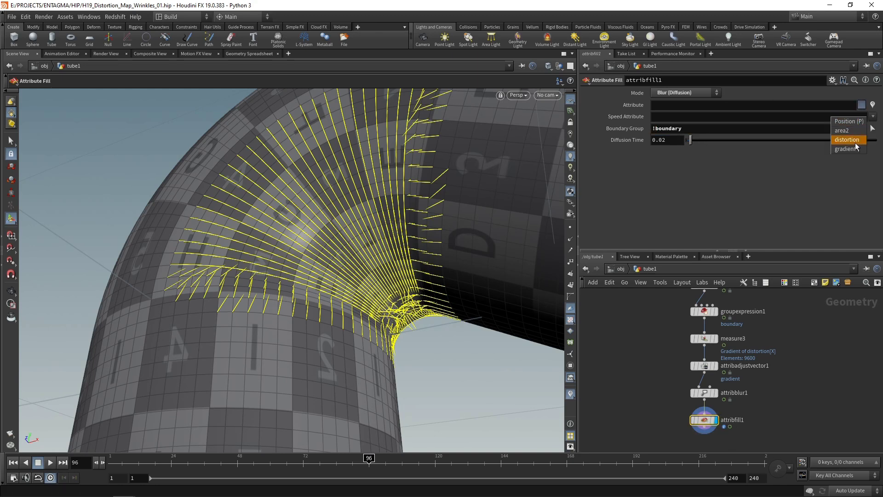
{"action": "left_click", "coordinate": [852, 148]}
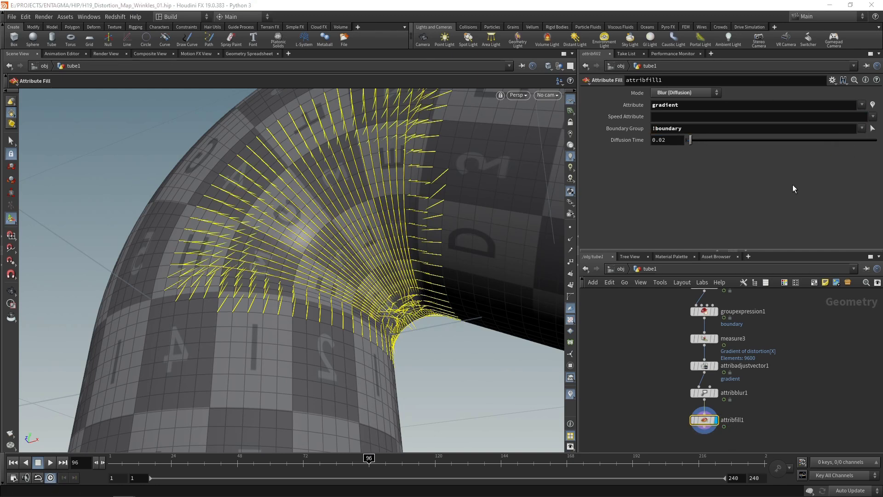
{"action": "left_click", "coordinate": [691, 419]}
{"action": "left_click", "coordinate": [691, 418]}
{"action": "left_click", "coordinate": [691, 419]}
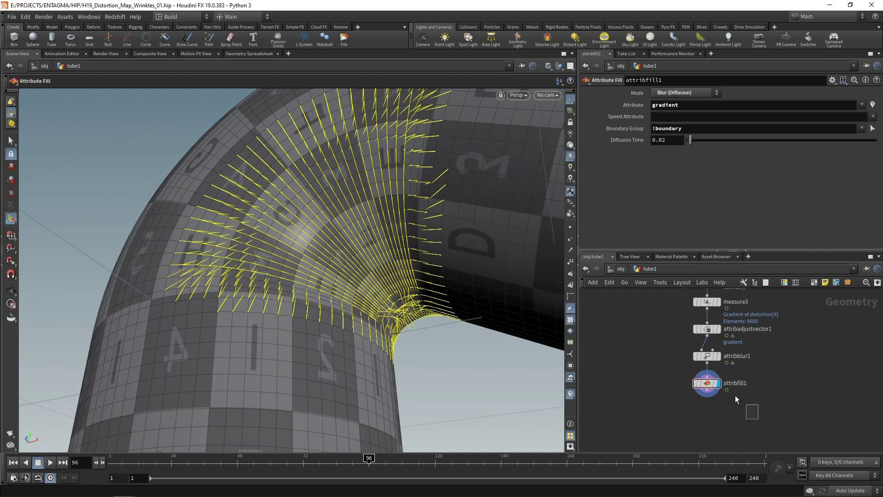
Add a Normal node after attribfill1 and set its cusp angle to 22.
{"action": "key", "text": "Tab"}
{"action": "type", "text": "no"}
{"action": "key", "text": "Return"}
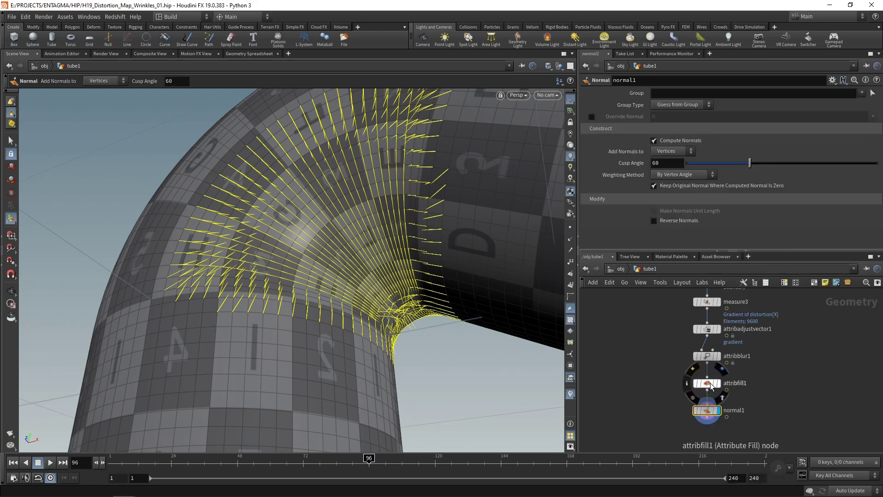
{"action": "left_click", "coordinate": [707, 410]}
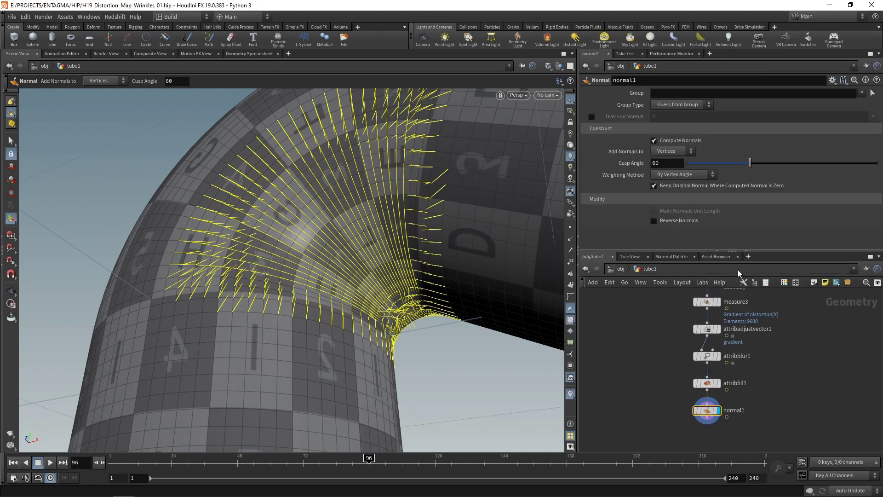
{"action": "left_click", "coordinate": [669, 165]}
{"action": "type", "text": "22"}
{"action": "key", "text": "Return"}
Append a Null named OUT after normal1 and display it.
{"action": "key", "text": "Tab"}
{"action": "type", "text": "out"}
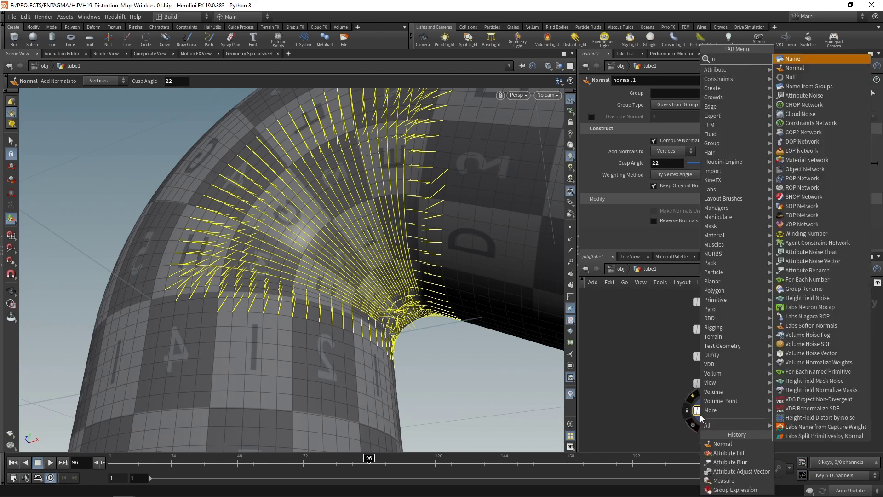
{"action": "key", "text": "Return"}
{"action": "left_click", "coordinate": [707, 440]}
Enlarge the network view and review the chain's first nodes from tube1 and uvtexture1 through measure1, bend1 and measure2.
{"action": "scroll", "coordinate": [810, 407], "scroll_direction": "down", "scroll_amount": 5}
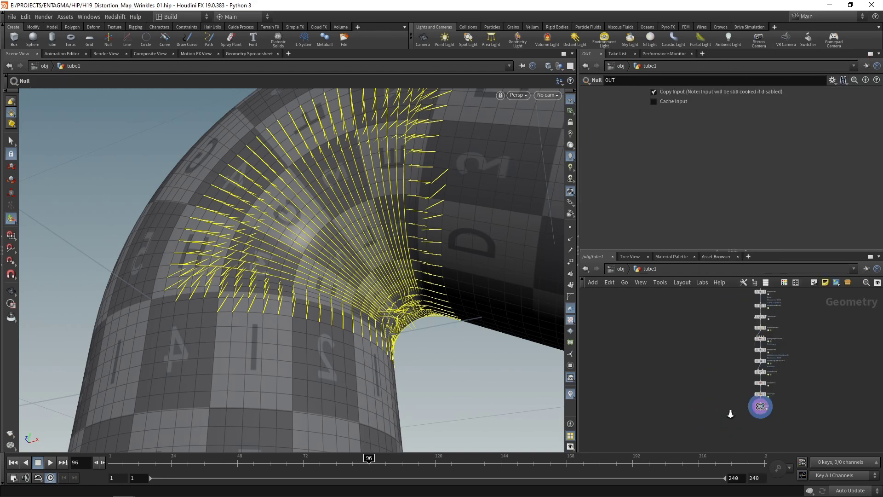
{"action": "left_click_drag", "start_coordinate": [732, 251], "coordinate": [722, 199]}
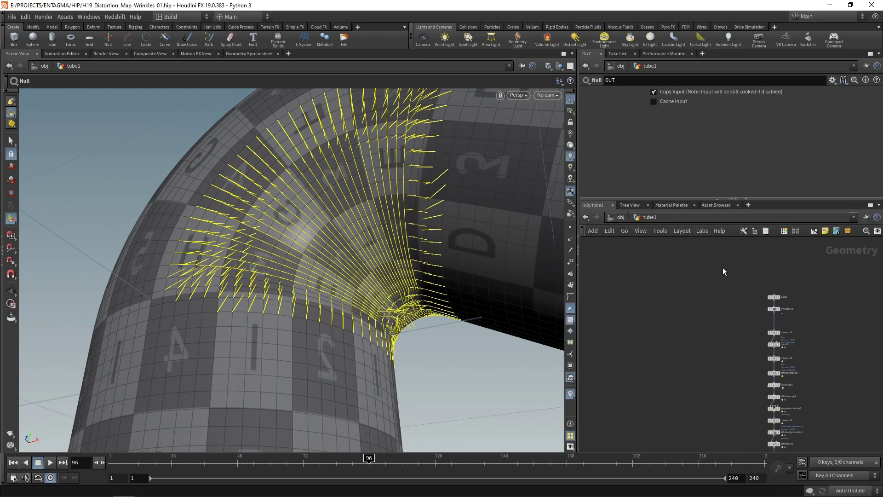
{"action": "middle_click_drag", "start_coordinate": [722, 266], "coordinate": [672, 263]}
{"action": "left_click", "coordinate": [725, 256]}
{"action": "scroll", "coordinate": [724, 258], "scroll_direction": "up", "scroll_amount": 3}
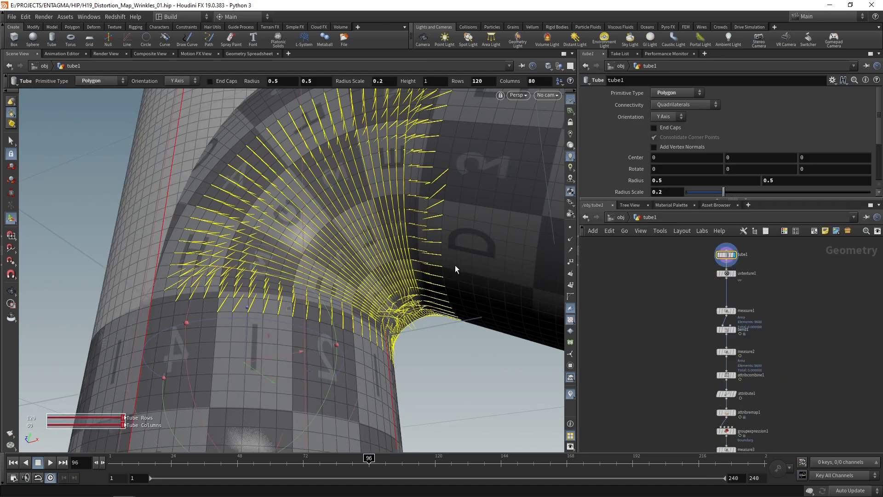
{"action": "left_click", "coordinate": [732, 258]}
{"action": "middle_click_drag", "start_coordinate": [730, 276], "coordinate": [732, 258]}
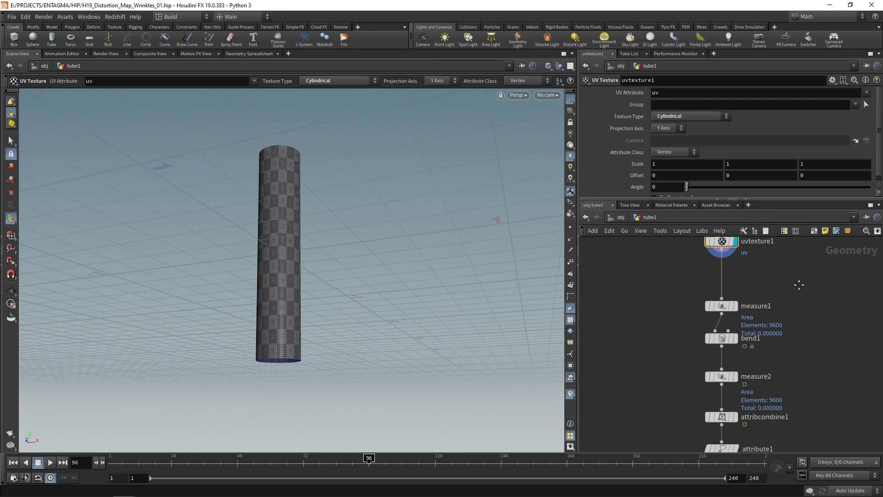
{"action": "left_click", "coordinate": [735, 306]}
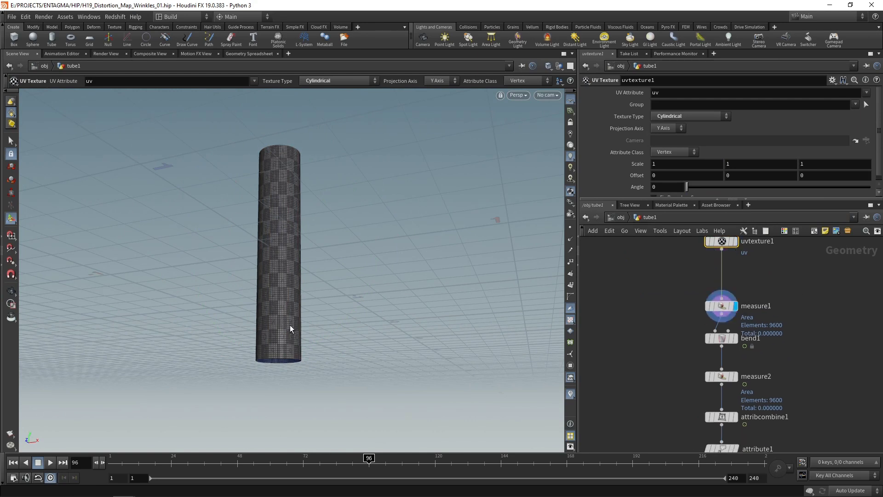
{"action": "left_click", "coordinate": [722, 338]}
{"action": "left_click", "coordinate": [722, 376]}
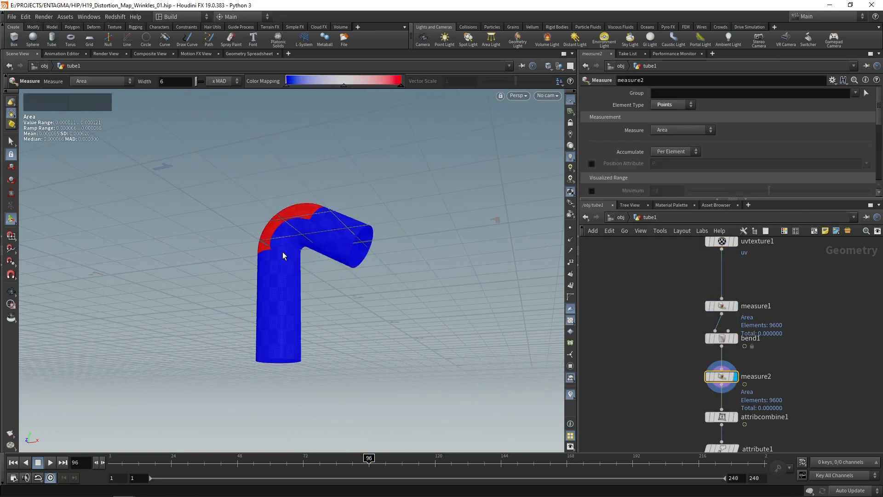
Review how attribcombine1, attribute1 and attribremap1 derive and remap the distortion attribute.
{"action": "middle_click_drag", "start_coordinate": [738, 424], "coordinate": [735, 383]}
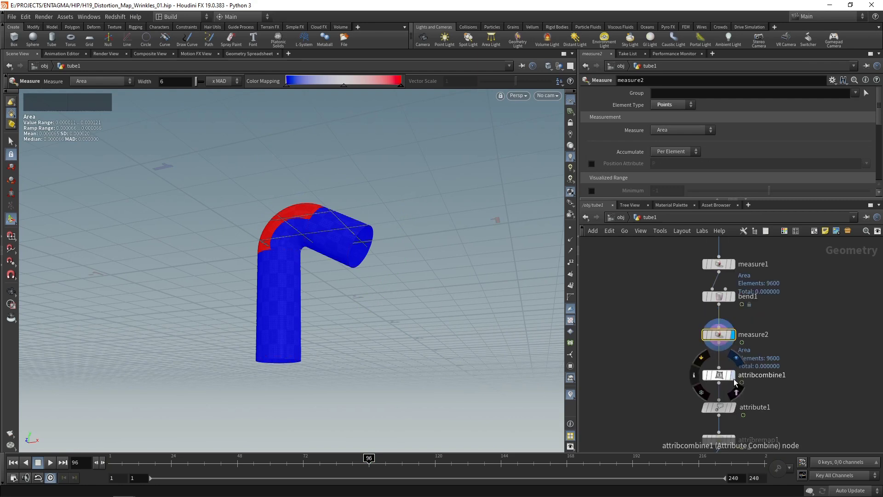
{"action": "left_click", "coordinate": [733, 376]}
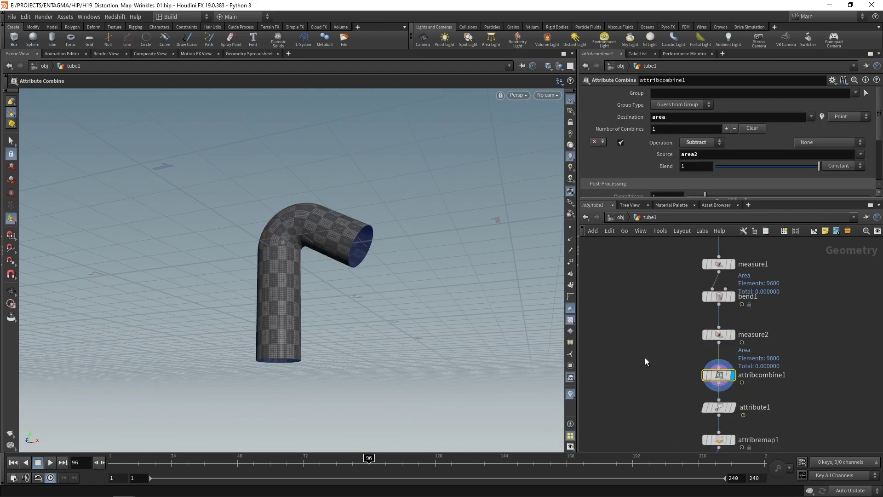
{"action": "middle_click_drag", "start_coordinate": [645, 357], "coordinate": [632, 306]}
{"action": "left_click", "coordinate": [704, 357]}
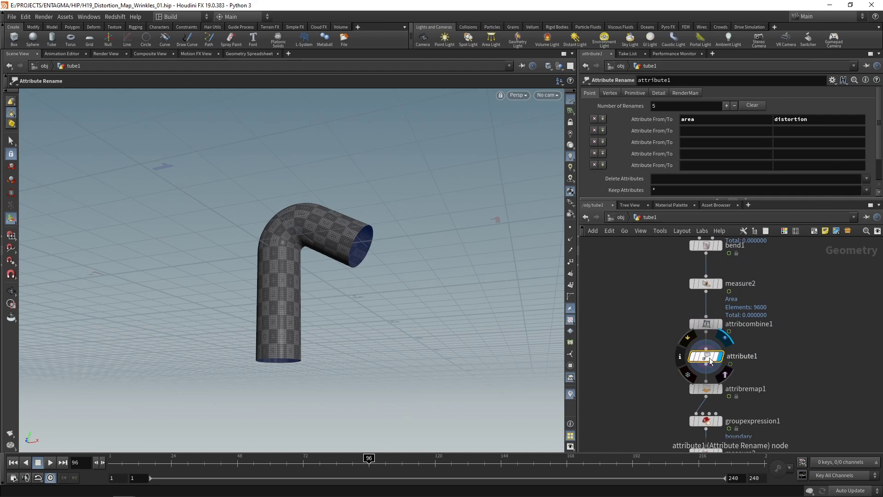
{"action": "middle_click_drag", "start_coordinate": [659, 385], "coordinate": [646, 363]}
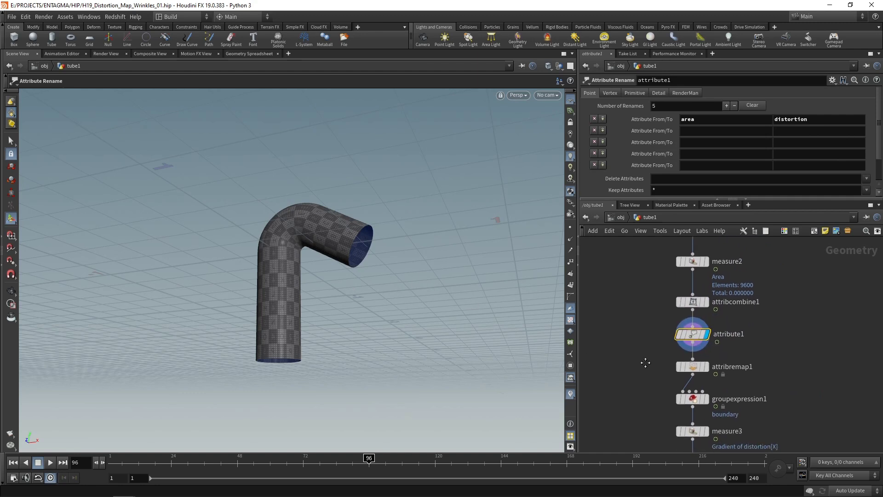
{"action": "left_click", "coordinate": [684, 368]}
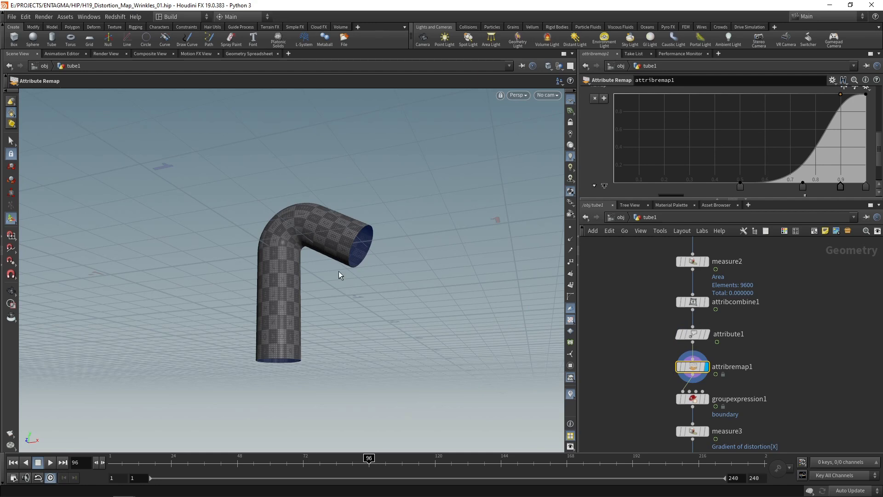
Review the boundary group, gradient, vector adjustment, blur, fill and normal nodes on the bent tube.
{"action": "key", "text": "Down"}
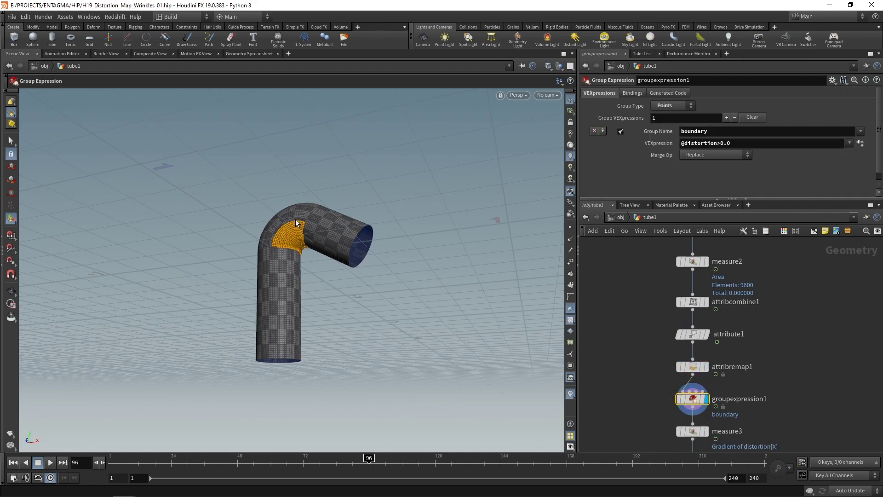
{"action": "key", "text": "Down"}
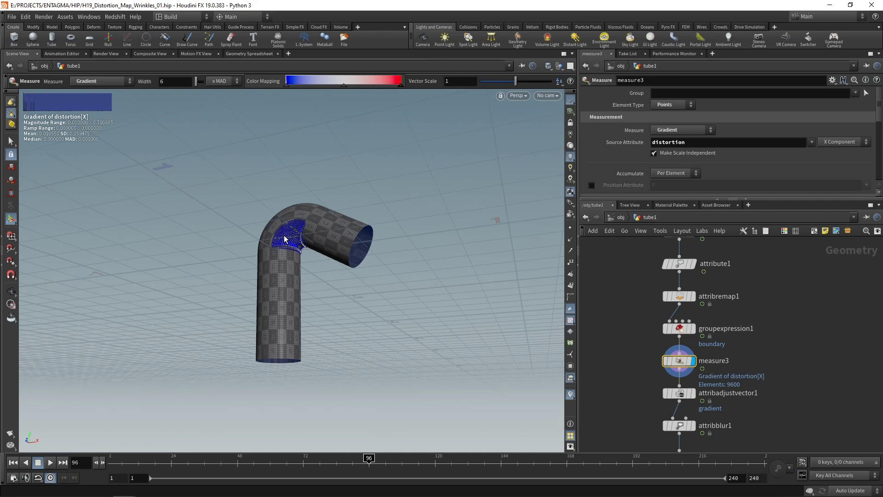
{"action": "key", "text": "Down"}
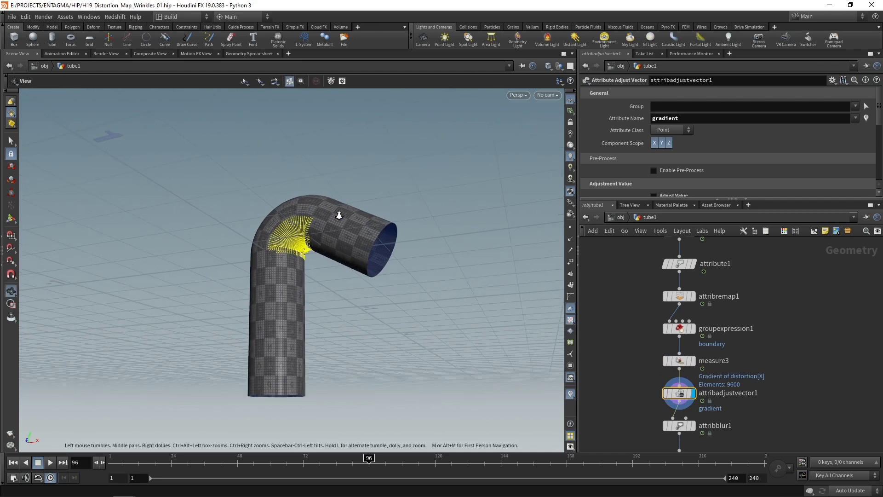
{"action": "scroll", "coordinate": [339, 213], "scroll_direction": "up", "scroll_amount": 5}
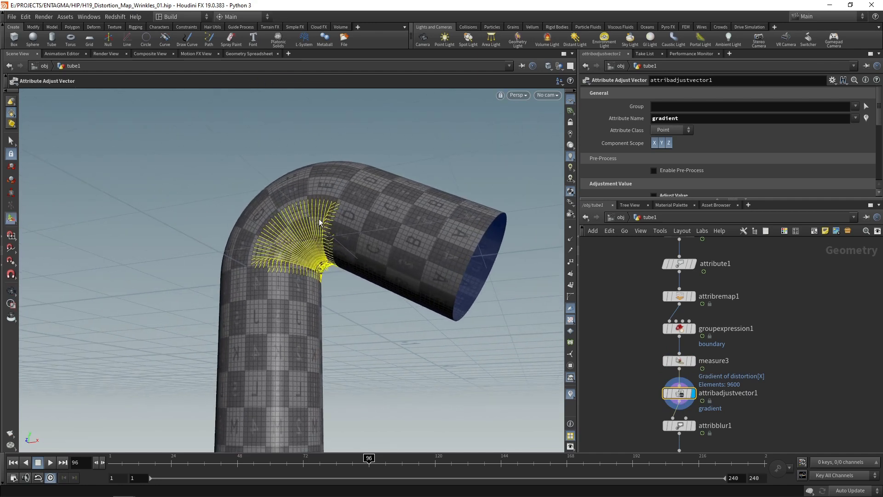
{"action": "key", "text": "Down"}
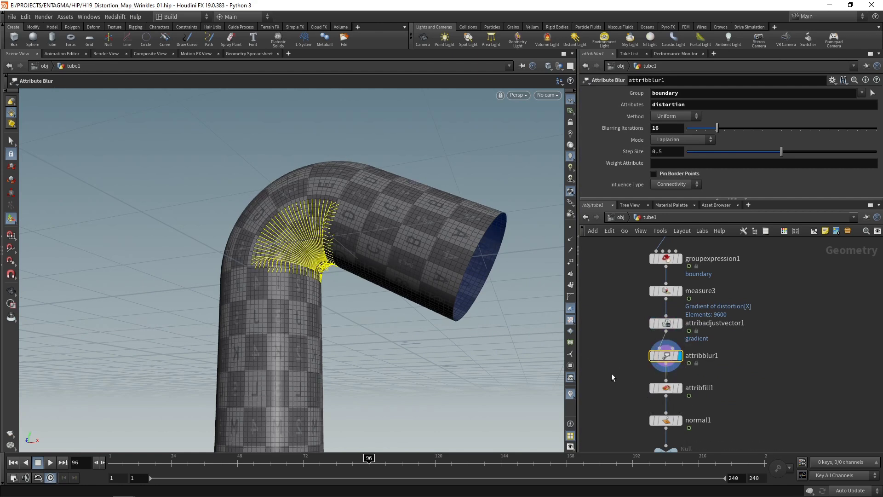
{"action": "key", "text": "Down"}
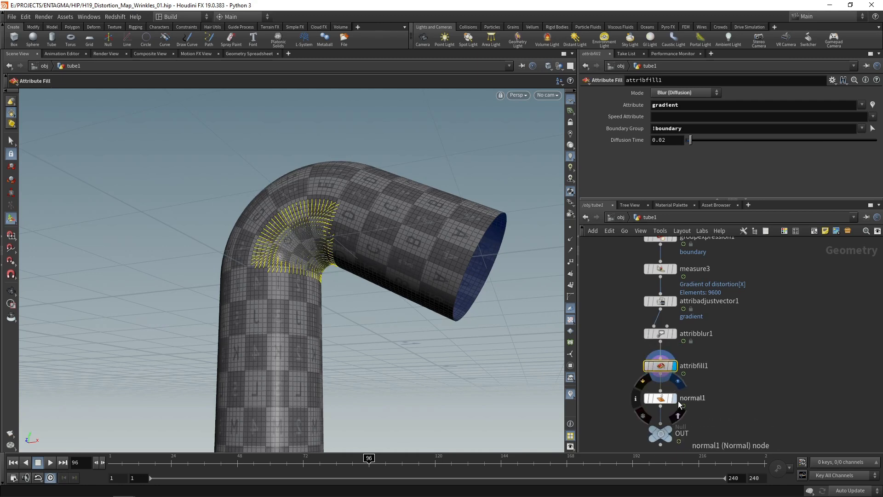
{"action": "left_click", "coordinate": [676, 405]}
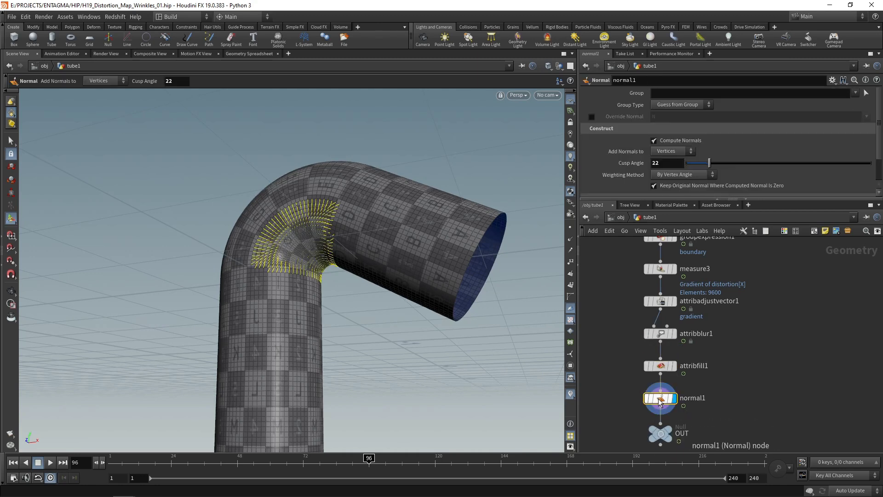
Display the OUT null and move the timeline to frame 72.
{"action": "left_click", "coordinate": [670, 432]}
{"action": "left_click_drag", "start_coordinate": [368, 458], "coordinate": [339, 459]}
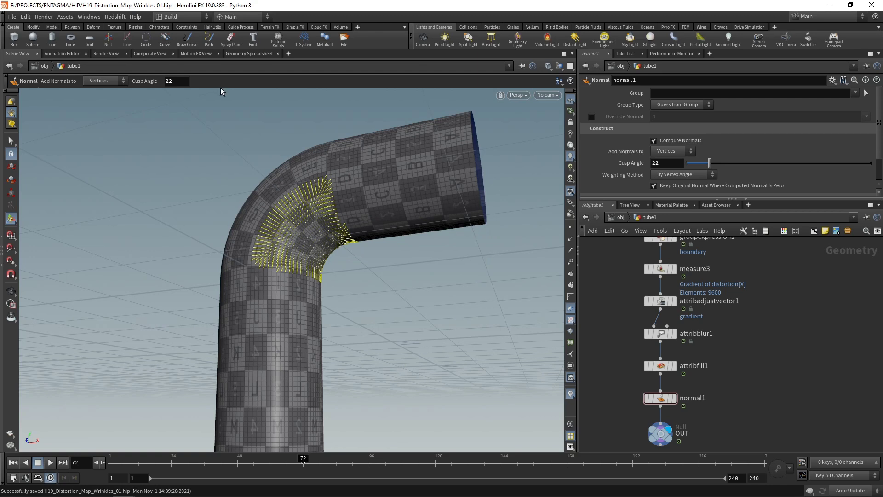
Switch to the Solaris desktop and add a SOP Import node to the stage.
{"action": "left_click", "coordinate": [186, 18]}
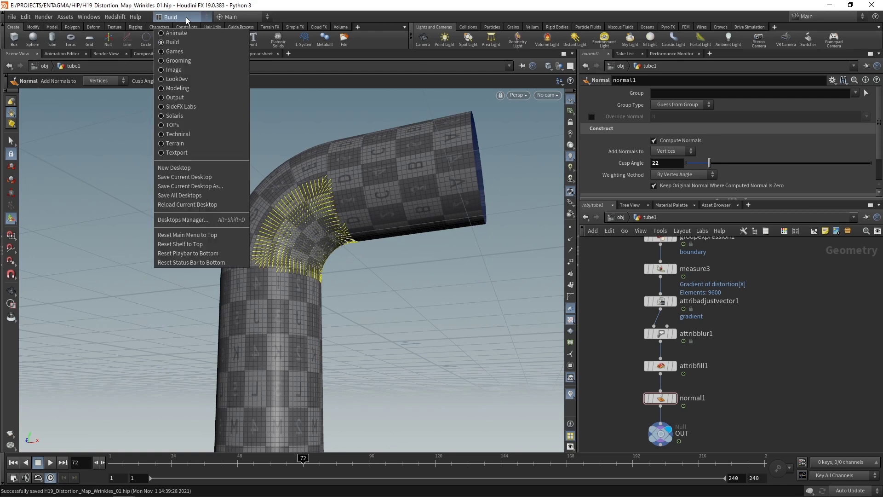
{"action": "left_click", "coordinate": [175, 115]}
{"action": "key", "text": "Tab"}
{"action": "type", "text": "sop"}
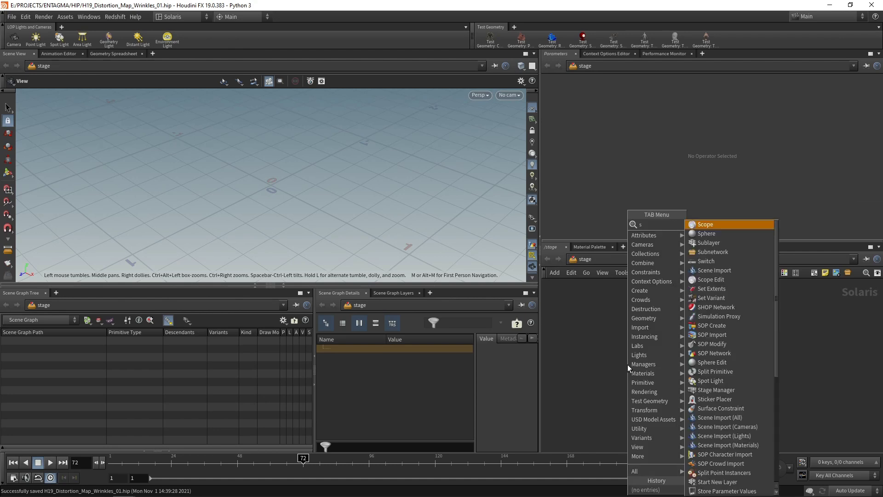
{"action": "left_click", "coordinate": [712, 234]}
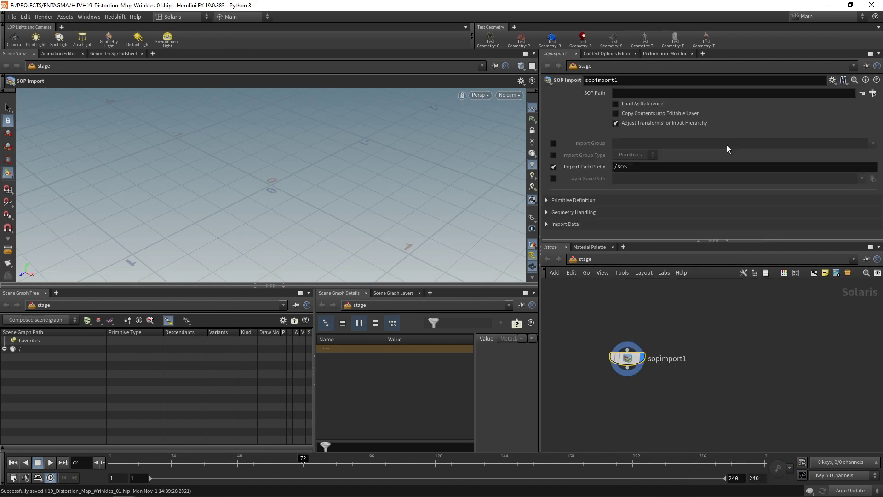
Point the SOP Import node at /obj/tube1/OUT and view the imported tube.
{"action": "left_click", "coordinate": [873, 92]}
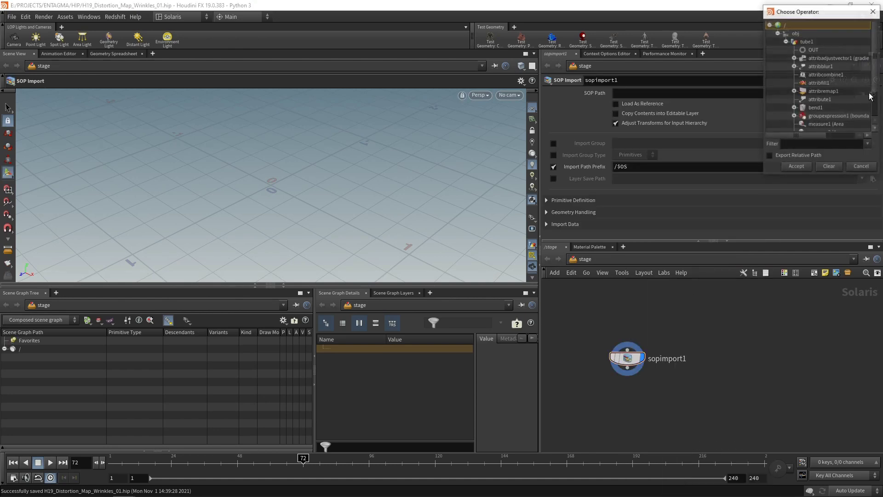
{"action": "left_click", "coordinate": [809, 49]}
{"action": "double_click", "coordinate": [808, 51]}
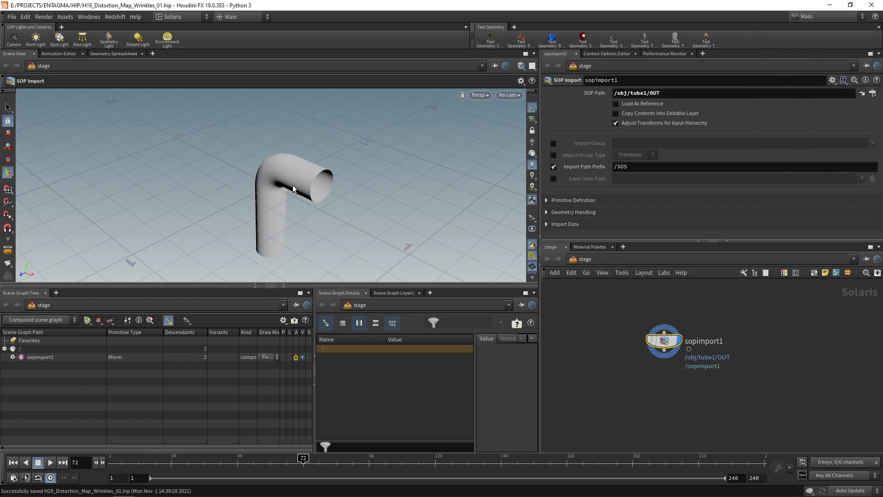
{"action": "key", "text": "Escape"}
{"action": "left_click_drag", "start_coordinate": [329, 178], "coordinate": [304, 187]}
{"action": "key", "text": "Return"}
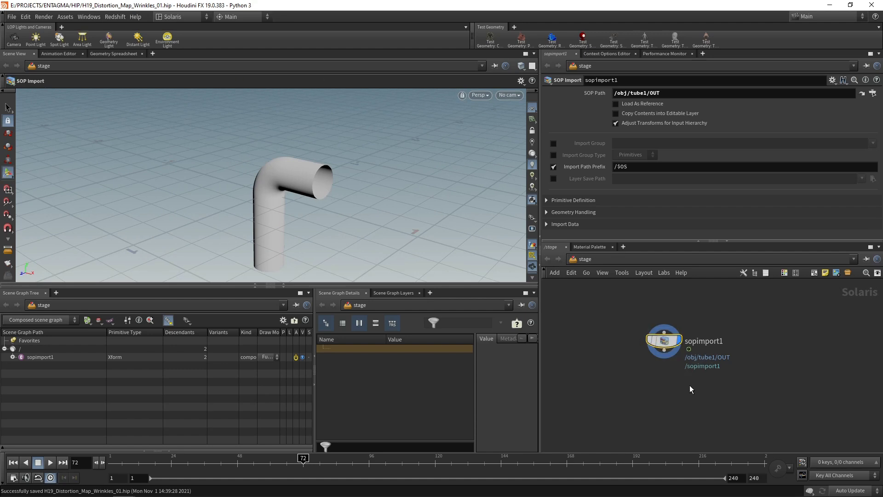
Add a Material Library node below sopimport1 and go inside it.
{"action": "key", "text": "Tab"}
{"action": "type", "text": "mat"}
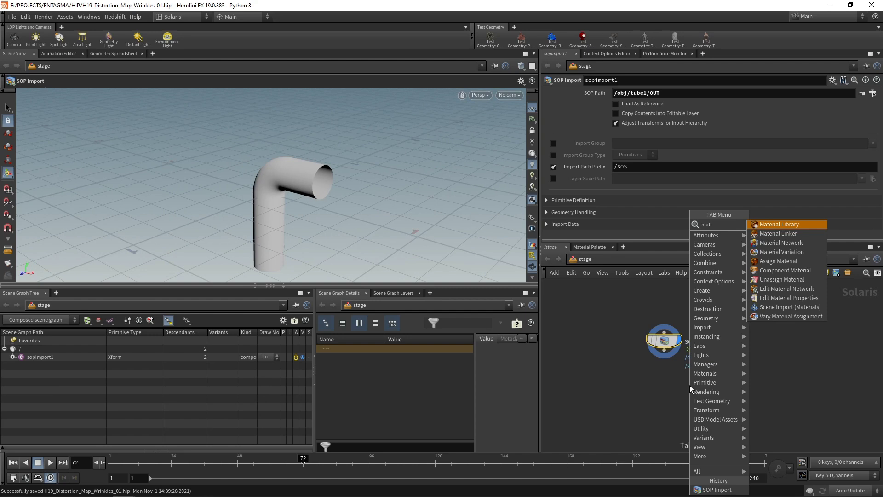
{"action": "key", "text": "Return"}
{"action": "left_click", "coordinate": [670, 380]}
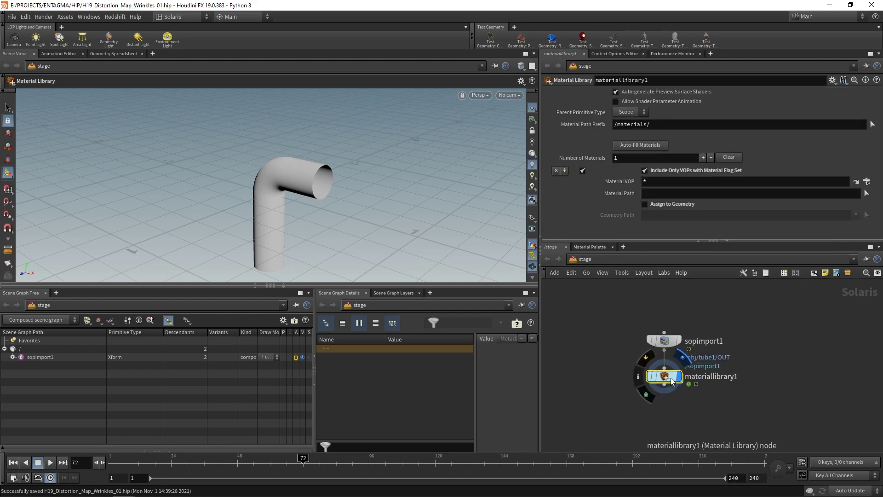
{"action": "double_click", "coordinate": [667, 376]}
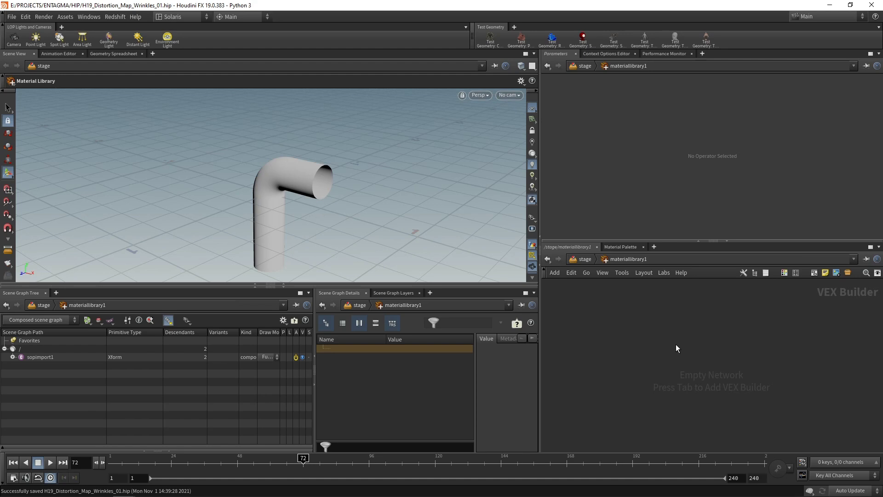
Add a Collect node inside the material library, leaving room beside it for shader nodes.
{"action": "key", "text": "Escape"}
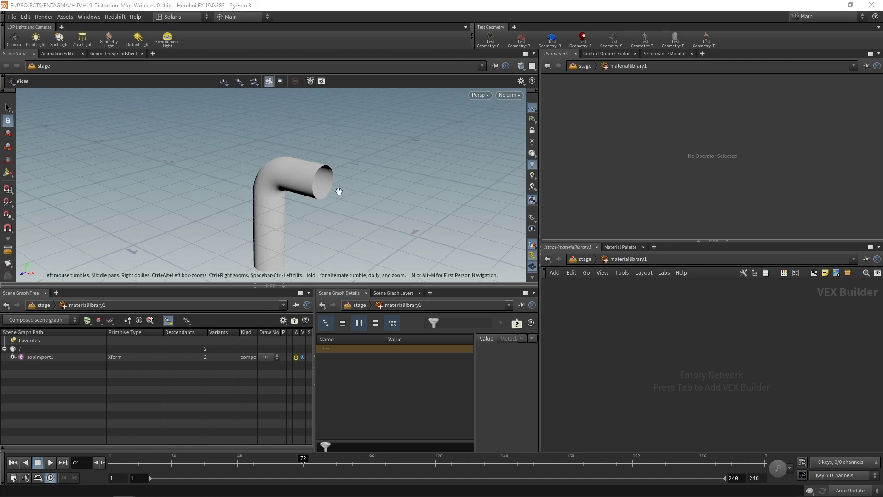
{"action": "scroll", "coordinate": [305, 161], "scroll_direction": "up", "scroll_amount": 10}
{"action": "key", "text": "Return"}
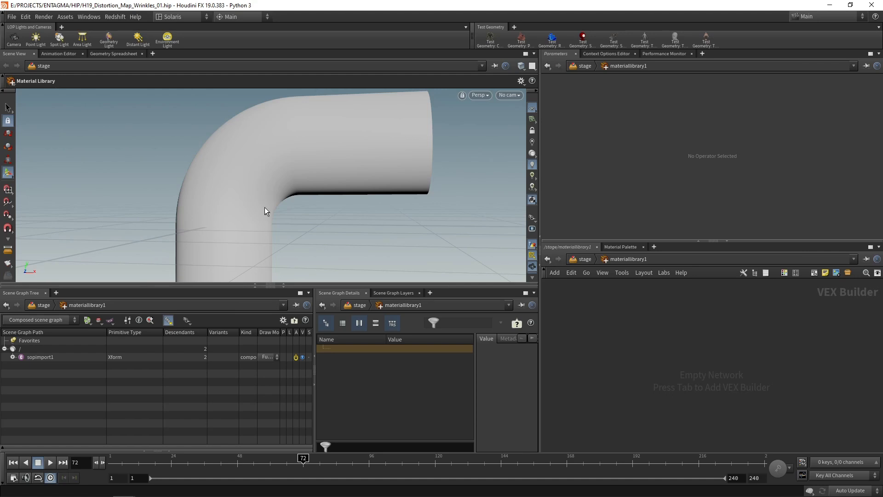
{"action": "key", "text": "Tab"}
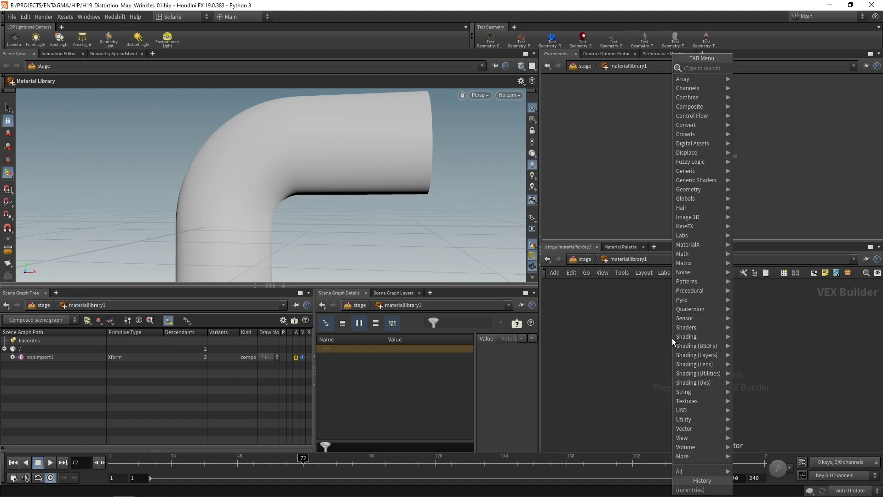
{"action": "type", "text": "collect"}
{"action": "key", "text": "Return"}
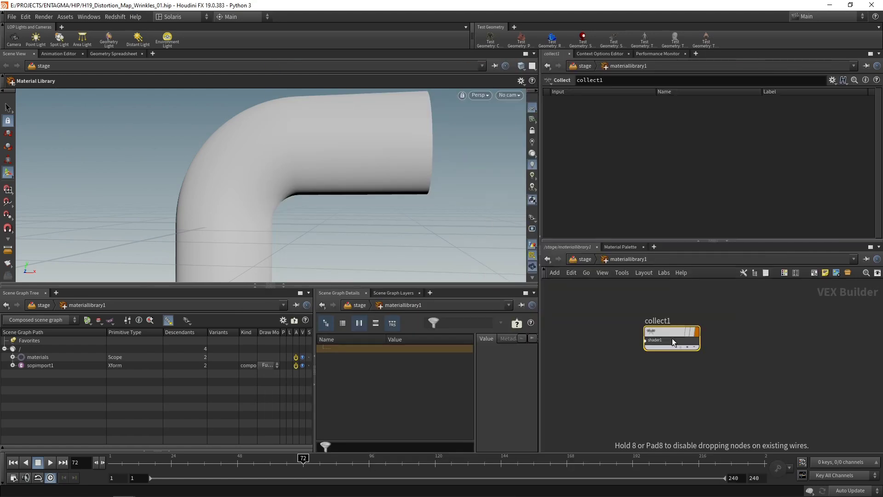
{"action": "left_click", "coordinate": [673, 338]}
{"action": "left_click_drag", "start_coordinate": [669, 333], "coordinate": [711, 336]}
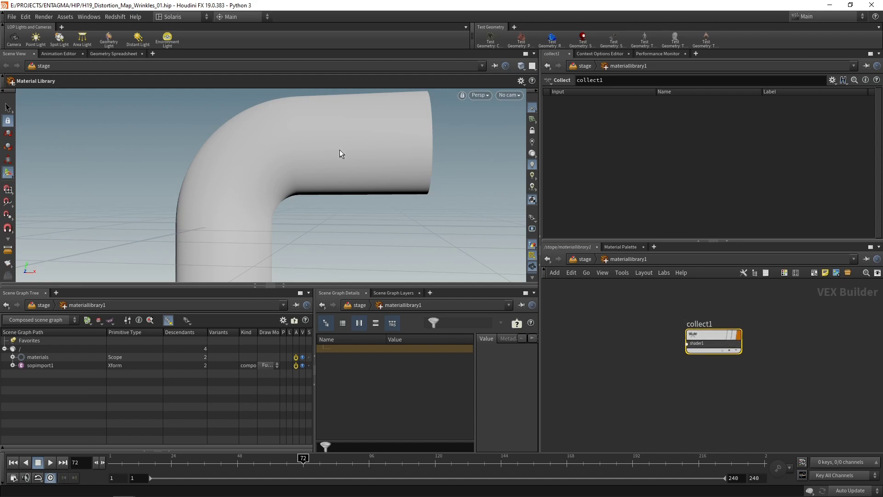
{"action": "middle_click_drag", "start_coordinate": [618, 322], "coordinate": [670, 340]}
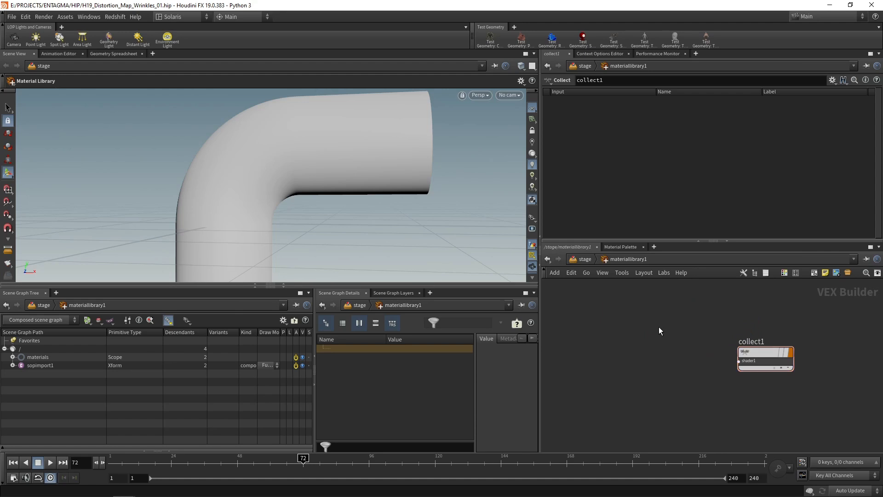
Add a Mtlx Standard Surface node and connect its output to the Collect node's first shader input.
{"action": "key", "text": "Tab"}
{"action": "type", "text": "standa"}
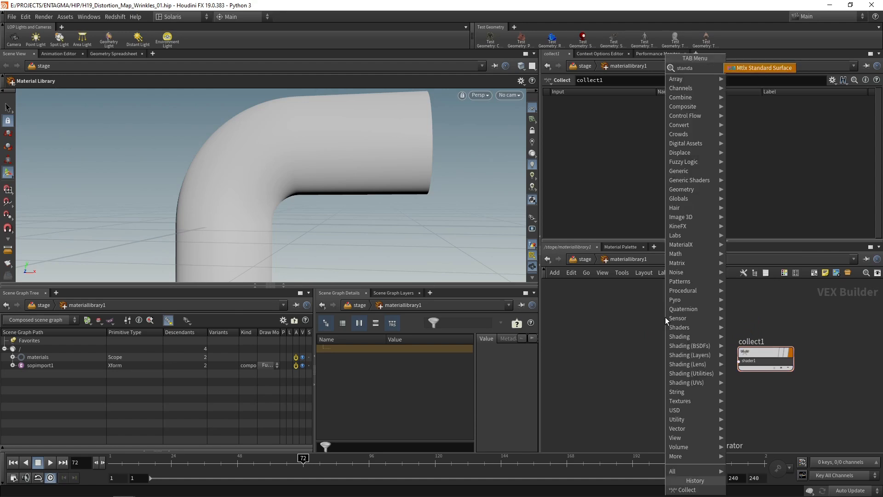
{"action": "key", "text": "Return"}
{"action": "left_click", "coordinate": [665, 317]}
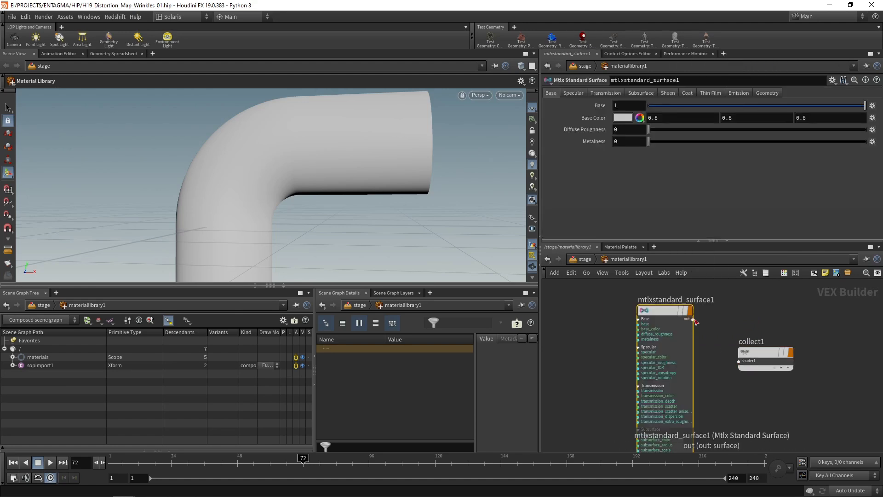
{"action": "left_click", "coordinate": [693, 319]}
{"action": "left_click", "coordinate": [736, 365]}
Add a Mtlx Displacement node and connect its output to the Collect node's second shader input.
{"action": "scroll", "coordinate": [755, 399], "scroll_direction": "down", "scroll_amount": 3}
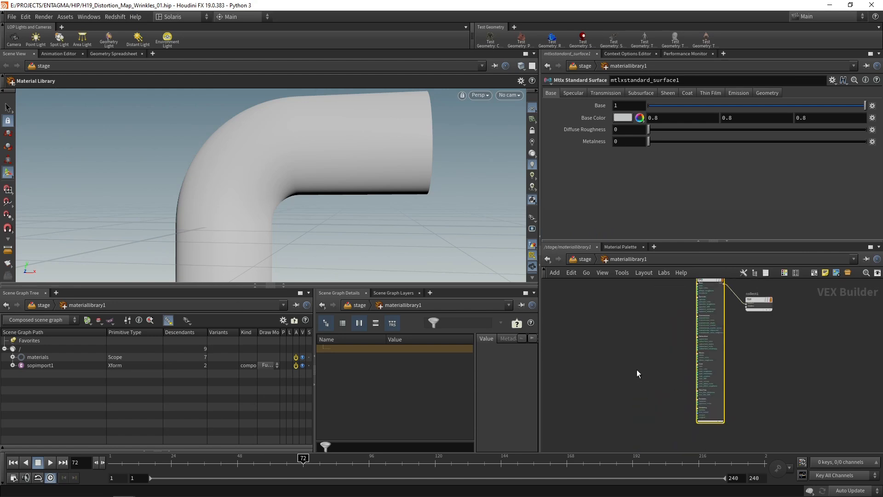
{"action": "key", "text": "Tab"}
{"action": "type", "text": "displ"}
{"action": "left_click", "coordinate": [751, 95]}
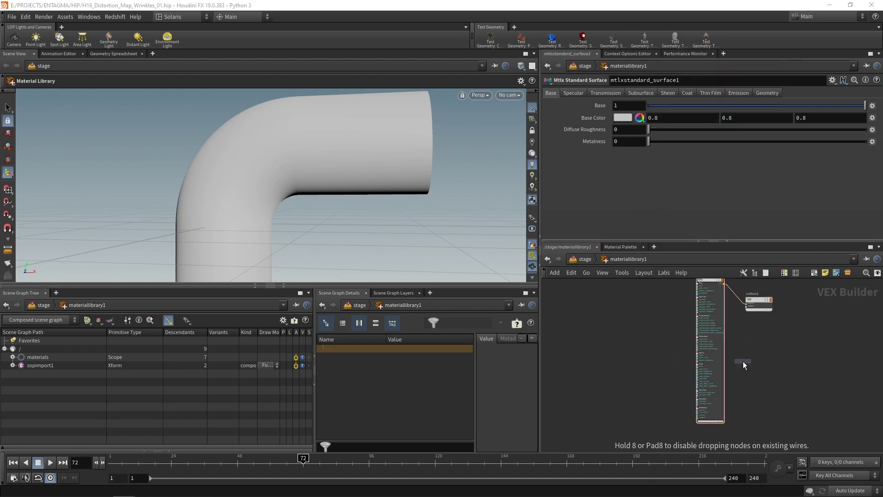
{"action": "left_click", "coordinate": [744, 361]}
{"action": "scroll", "coordinate": [742, 350], "scroll_direction": "down", "scroll_amount": 1}
{"action": "middle_click_drag", "start_coordinate": [741, 349], "coordinate": [700, 395]}
{"action": "left_click", "coordinate": [705, 320]}
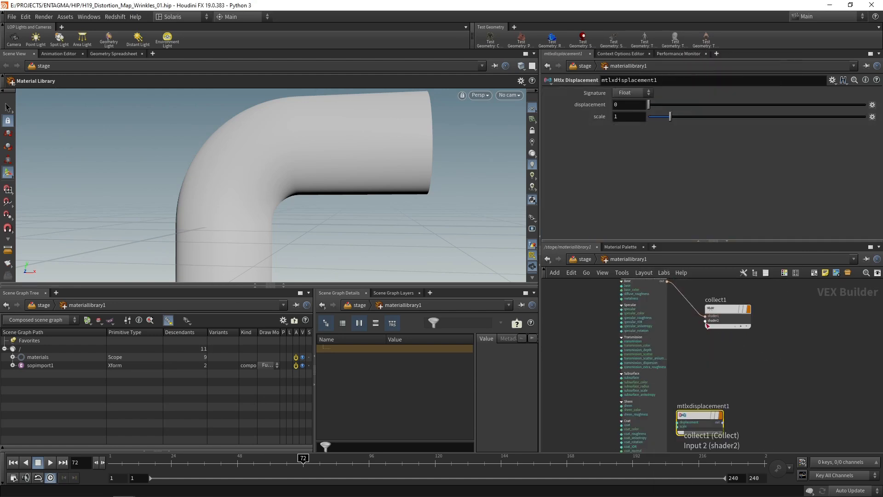
{"action": "left_click", "coordinate": [724, 421]}
{"action": "scroll", "coordinate": [751, 404], "scroll_direction": "down", "scroll_amount": 3}
{"action": "left_click_drag", "start_coordinate": [742, 409], "coordinate": [713, 406]}
Assign the collect1 material to the whole sopimport1 component in the viewport.
{"action": "middle_click_drag", "start_coordinate": [772, 369], "coordinate": [757, 452]}
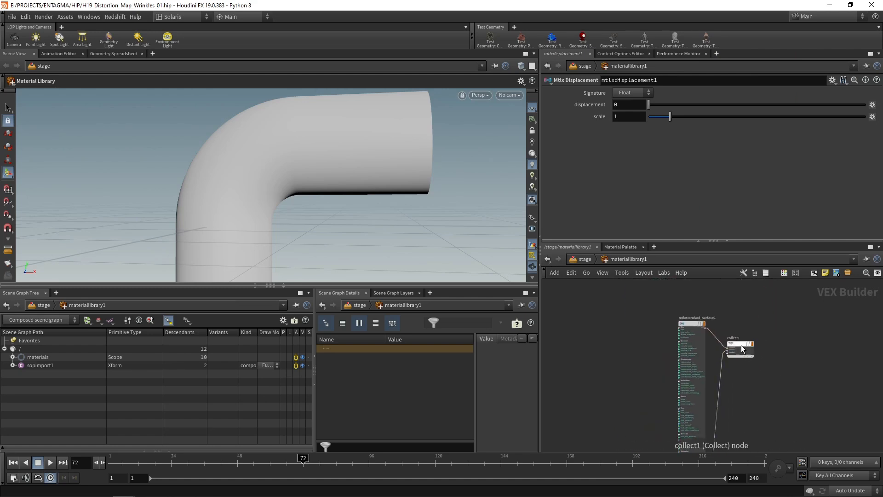
{"action": "left_click_drag", "start_coordinate": [742, 346], "coordinate": [354, 157]}
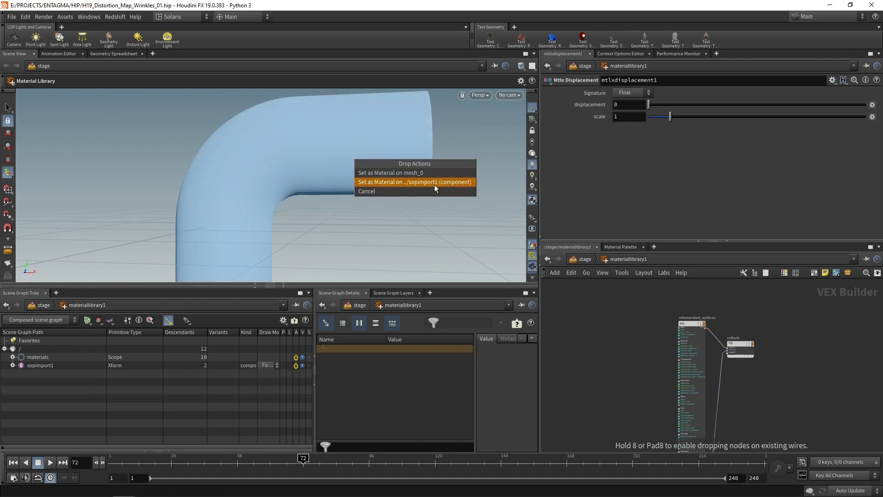
{"action": "left_click", "coordinate": [463, 183]}
Set the standard surface's base color to skin tone 0.8, 0.56336, 0.4056 and save the scene.
{"action": "left_click_drag", "start_coordinate": [635, 306], "coordinate": [703, 362]}
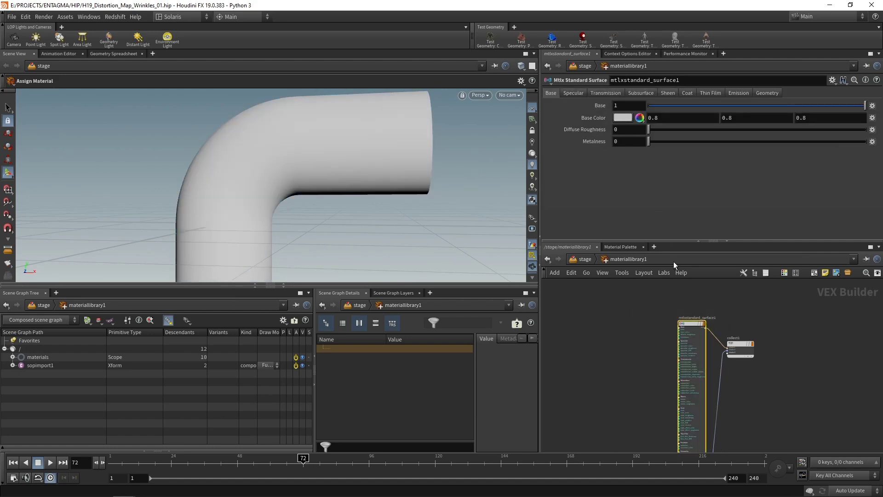
{"action": "left_click", "coordinate": [622, 118]}
{"action": "left_click", "coordinate": [687, 434]}
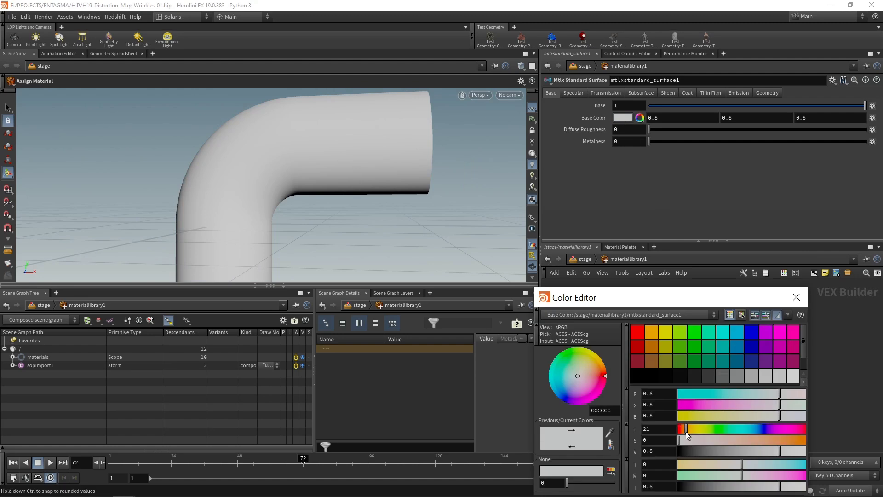
{"action": "left_click_drag", "start_coordinate": [687, 435], "coordinate": [741, 441]}
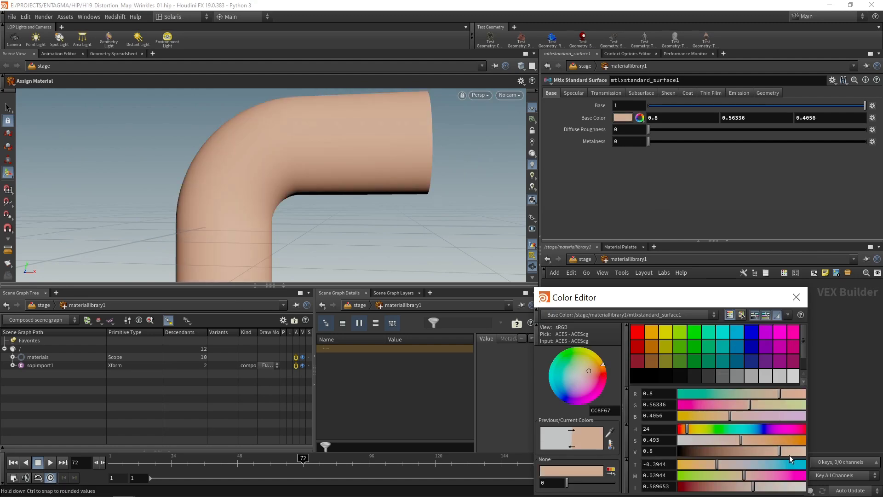
{"action": "key", "text": "Escape"}
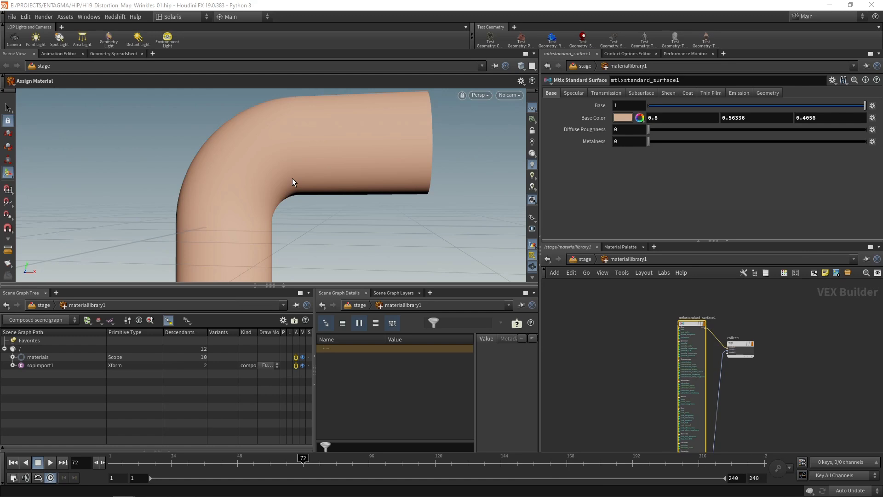
{"action": "key", "text": "ctrl+s"}
Return to the stage level and add a camera from the current view after assignmaterial1.
{"action": "key", "text": "u"}
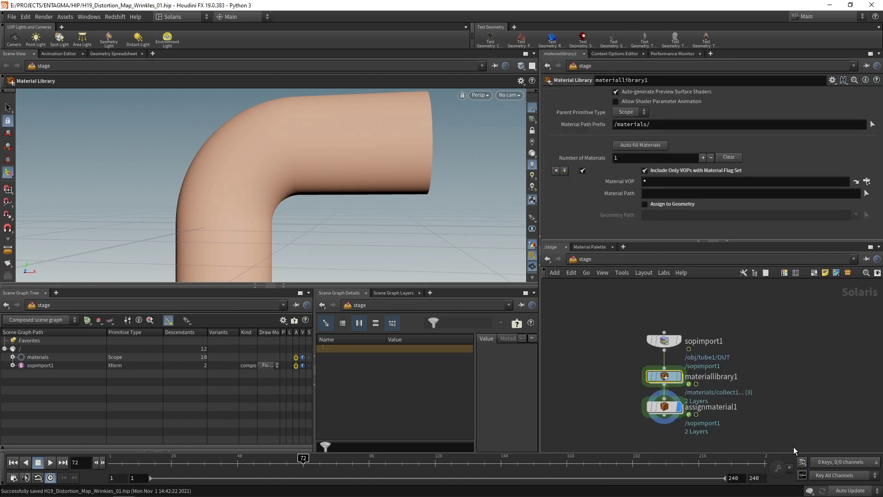
{"action": "left_click", "coordinate": [650, 376]}
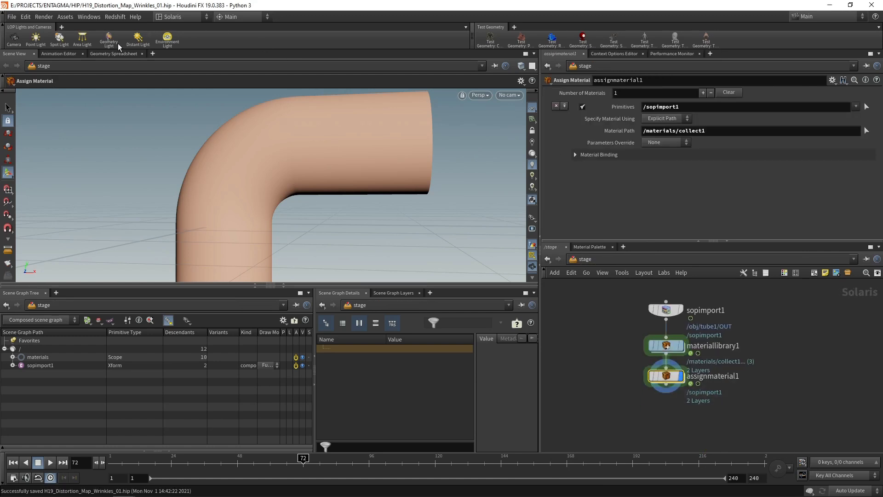
{"action": "left_click", "coordinate": [15, 40]}
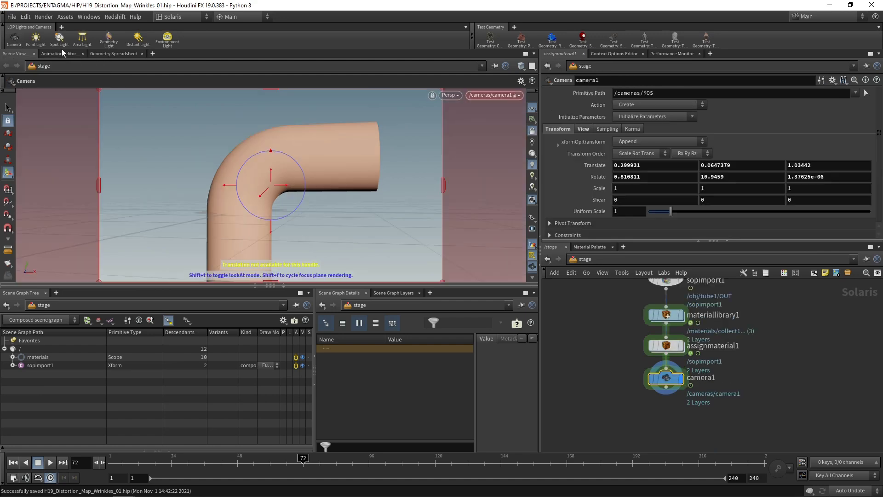
Add a dome light after the camera with its viewport guide hidden, using the texture $HIP/artist_workshop_4k.hdr.
{"action": "left_click", "coordinate": [172, 41]}
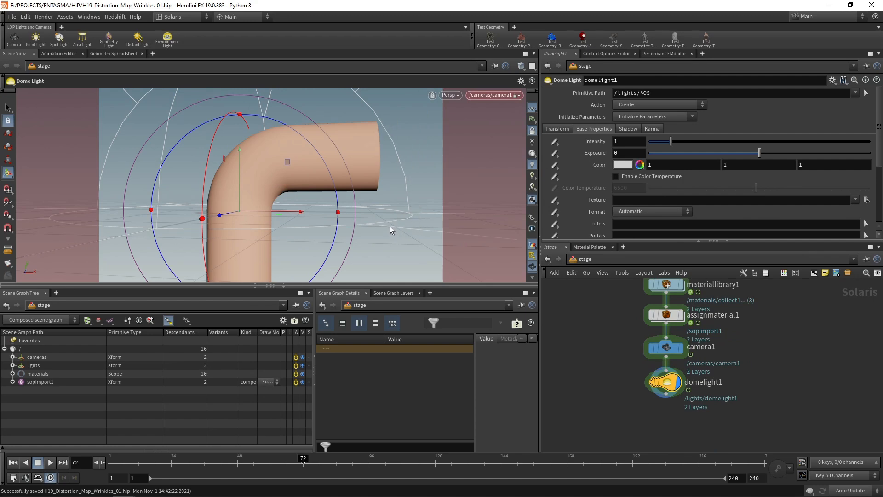
{"action": "left_click", "coordinate": [532, 256]}
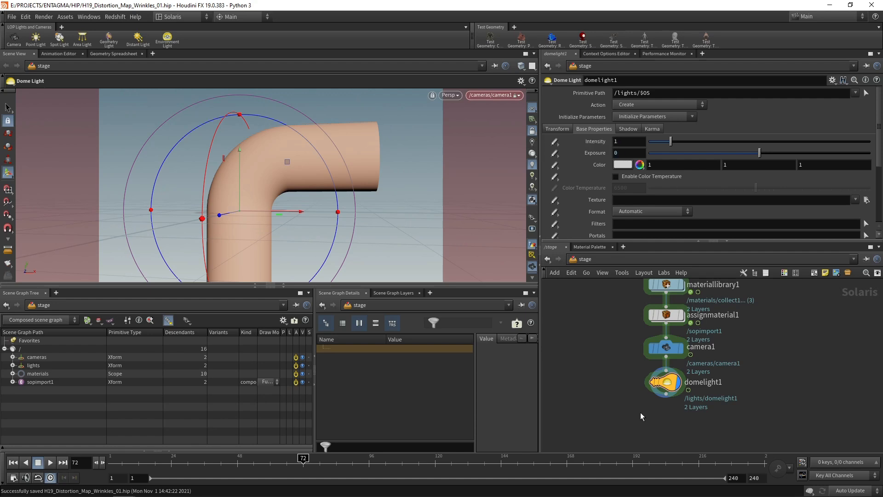
{"action": "left_click_drag", "start_coordinate": [619, 417], "coordinate": [675, 387]}
{"action": "left_click", "coordinate": [855, 199]}
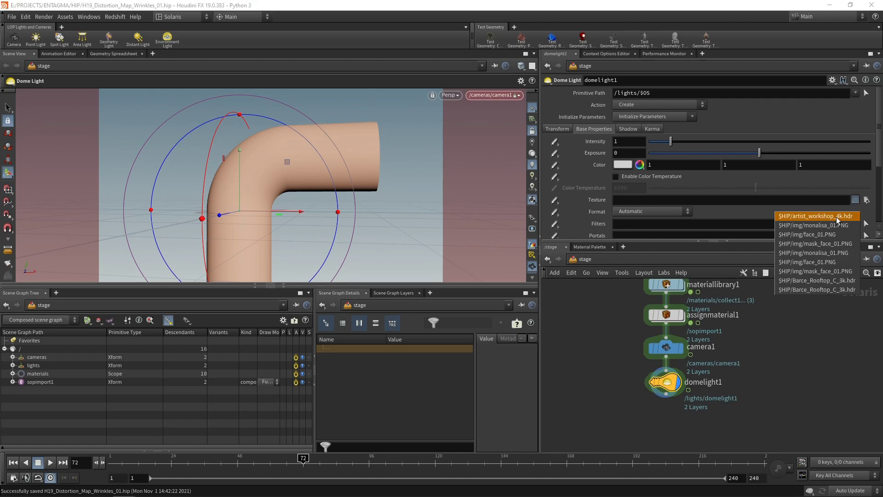
{"action": "left_click", "coordinate": [791, 347]}
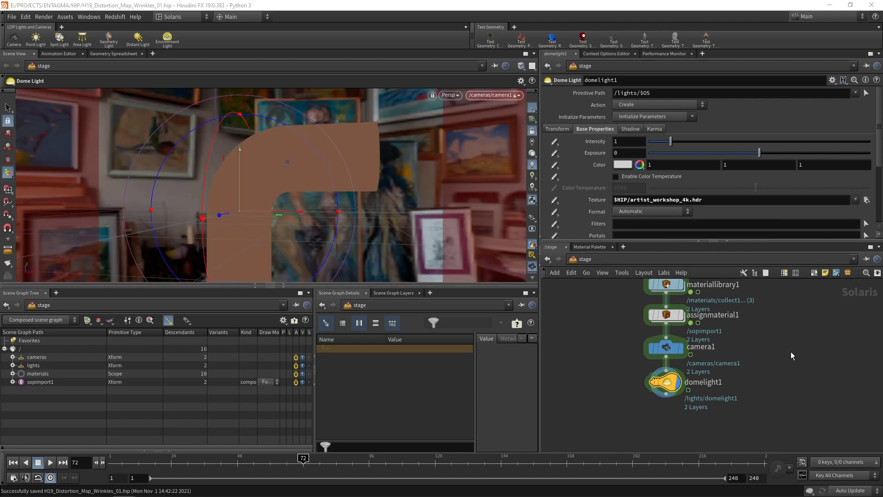
Set the dome light's intensity to 2.
{"action": "left_click", "coordinate": [629, 143]}
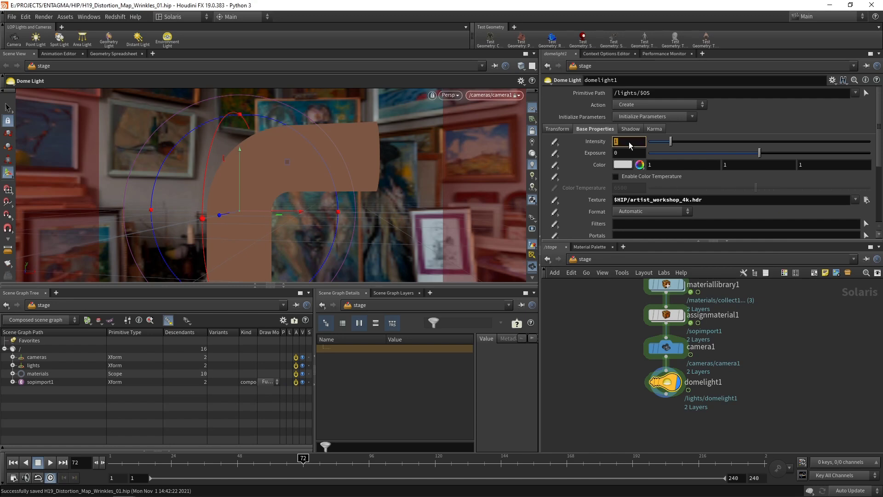
{"action": "type", "text": "2"}
{"action": "key", "text": "Return"}
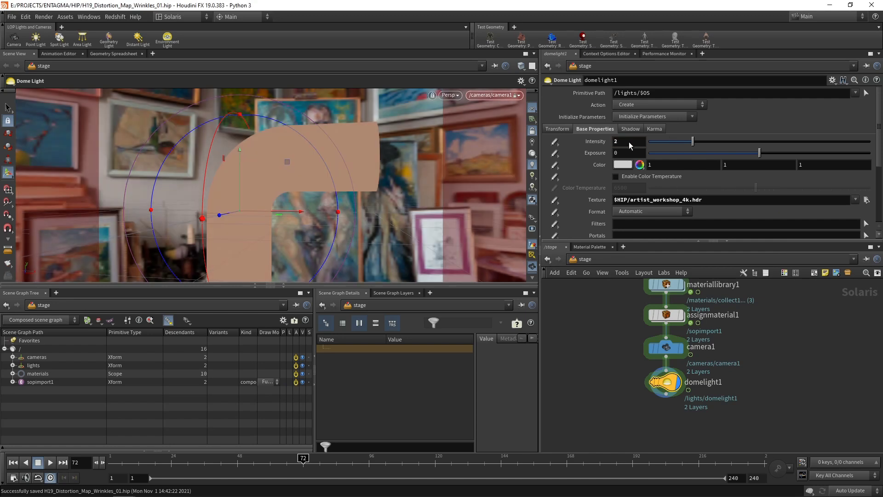
Add a Karma render node after the dome light using the XPU engine, with pixel samples set to 256.
{"action": "key", "text": "Tab"}
{"action": "type", "text": "k"}
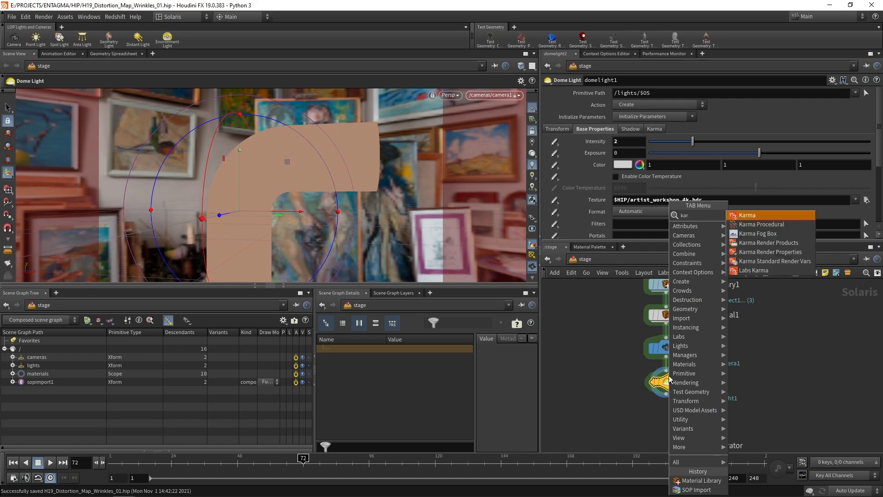
{"action": "key", "text": "Return"}
{"action": "left_click", "coordinate": [650, 212]}
{"action": "left_click", "coordinate": [631, 225]}
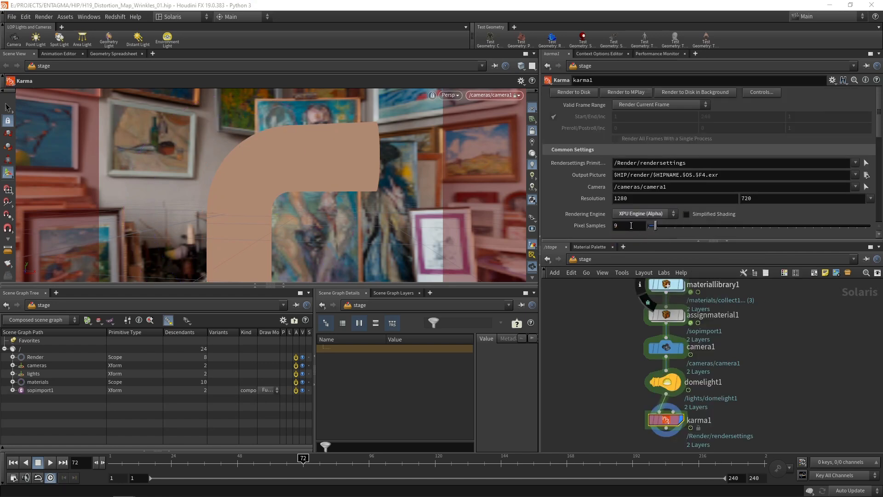
{"action": "left_click", "coordinate": [631, 225]}
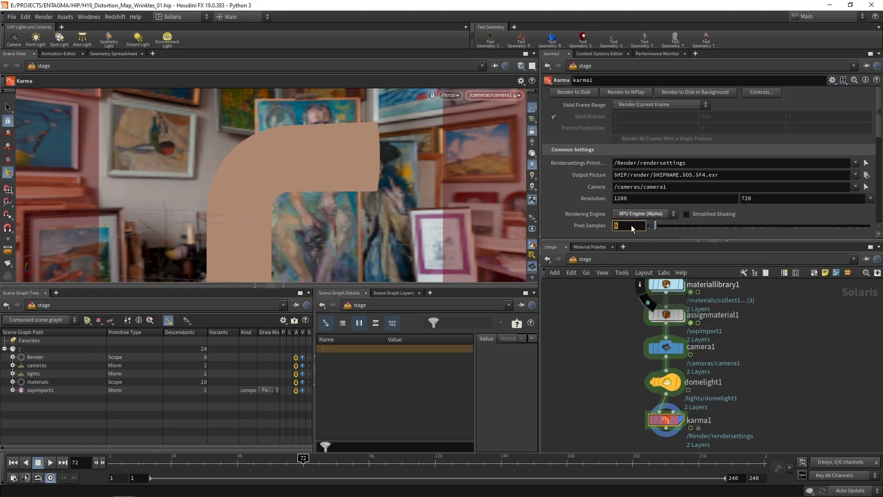
{"action": "type", "text": "256"}
{"action": "key", "text": "Return"}
Set the Karma node's diffuse limit to 4 and save the scene.
{"action": "scroll", "coordinate": [879, 157], "scroll_direction": "down", "scroll_amount": 3}
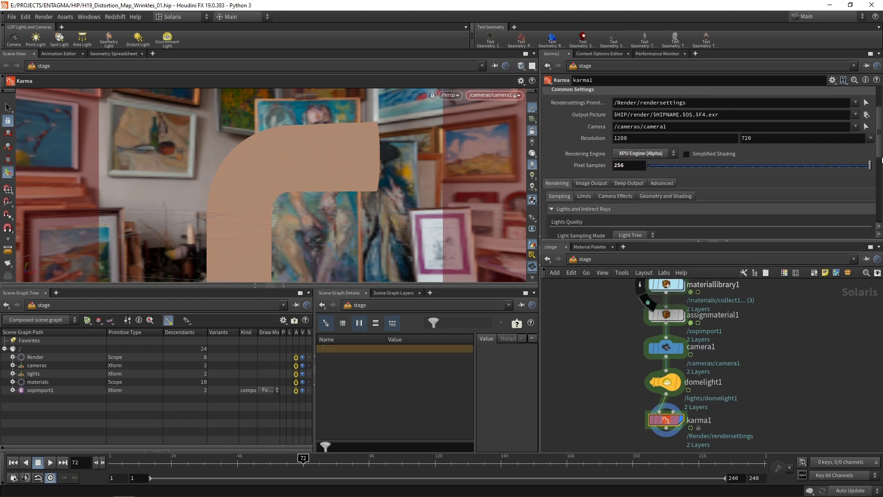
{"action": "scroll", "coordinate": [879, 157], "scroll_direction": "down", "scroll_amount": 2}
{"action": "left_click", "coordinate": [585, 151]}
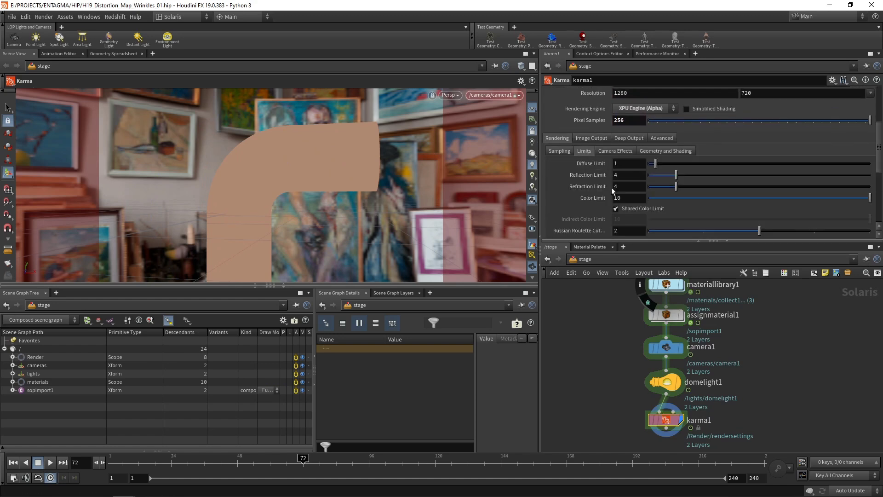
{"action": "left_click", "coordinate": [630, 164]}
{"action": "type", "text": "4"}
{"action": "key", "text": "Return"}
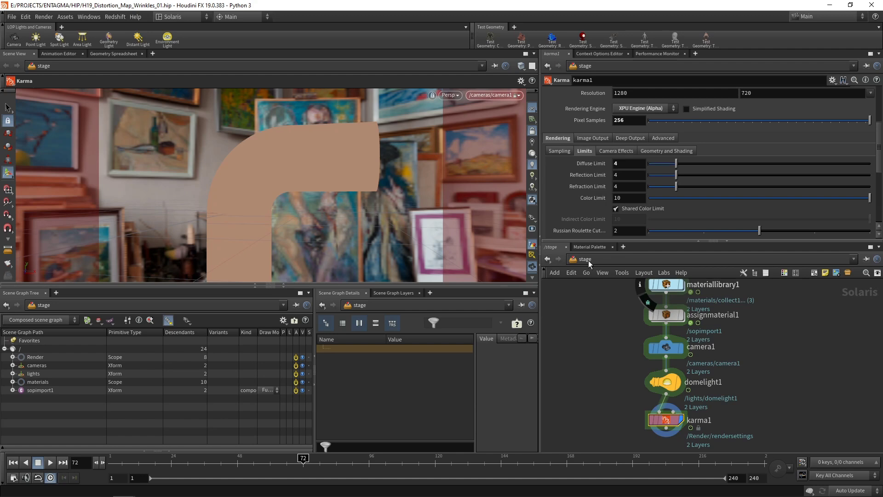
{"action": "key", "text": "ctrl+s"}
Render the viewport with Karma, reframe camera1 closer on the tube's bend, and unlock the camera from the view.
{"action": "left_click", "coordinate": [453, 95]}
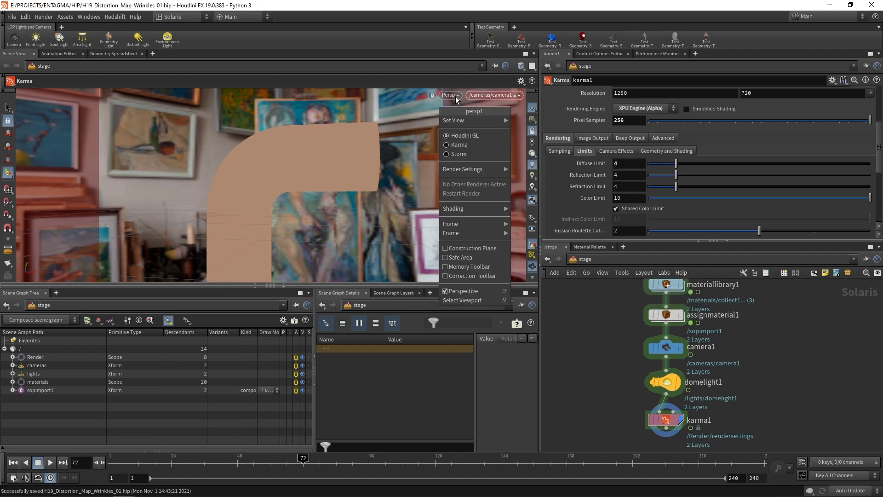
{"action": "left_click", "coordinate": [445, 145]}
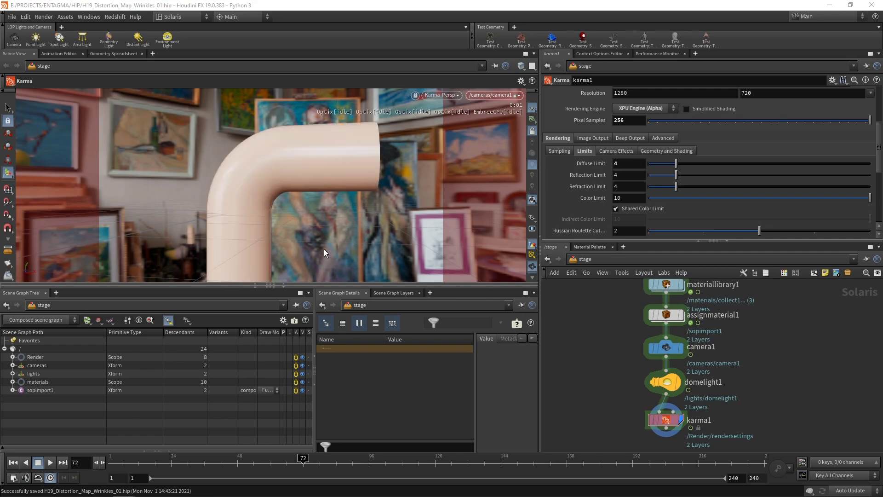
{"action": "key", "text": "Escape"}
{"action": "left_click_drag", "start_coordinate": [331, 208], "coordinate": [282, 189]}
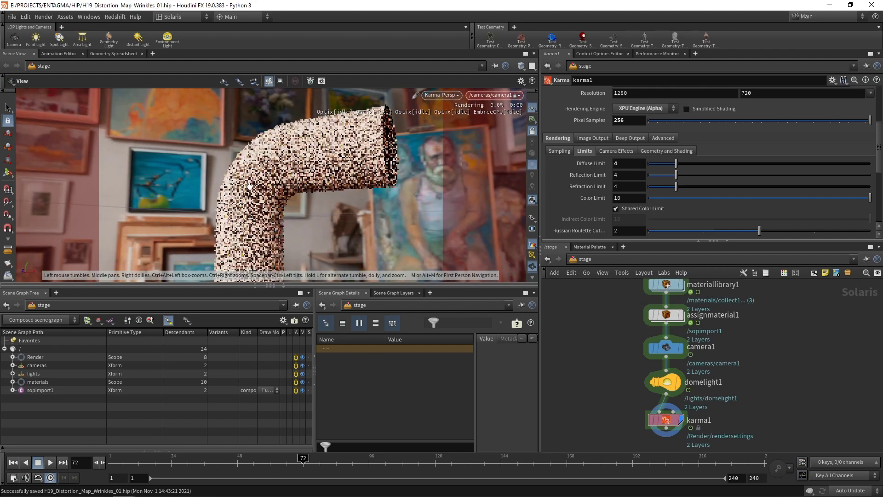
{"action": "key", "text": "Return"}
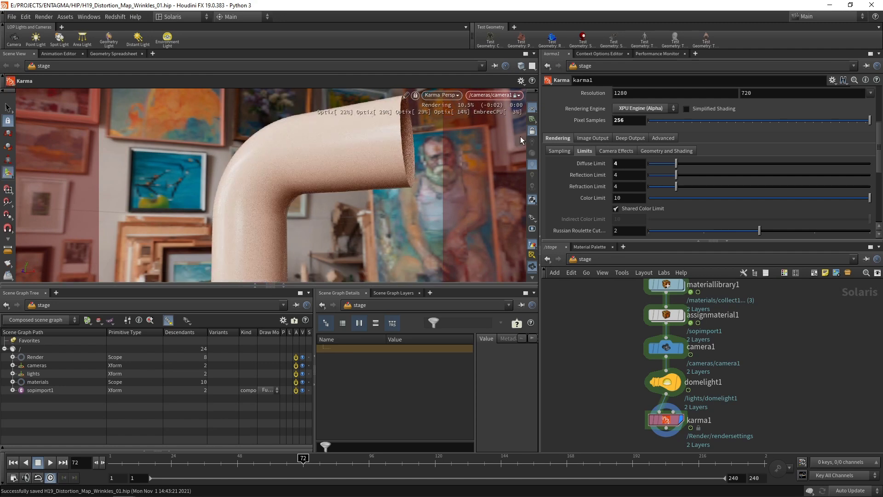
{"action": "left_click", "coordinate": [532, 131]}
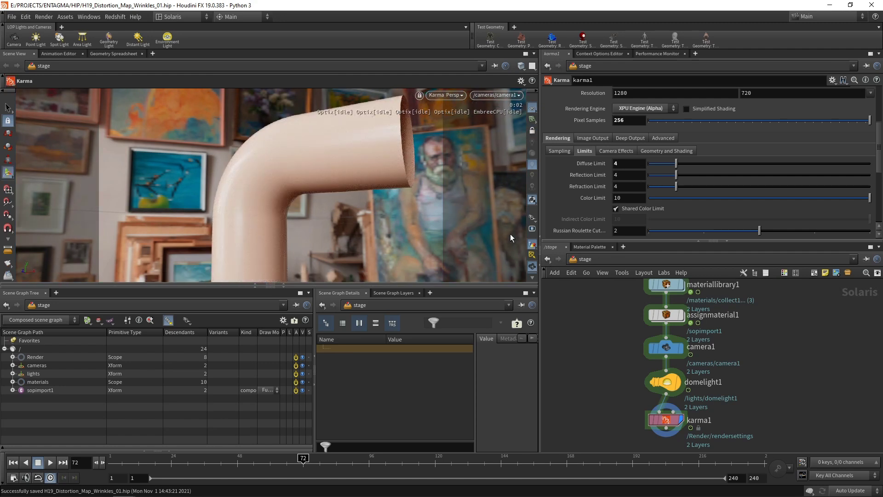
Inside materiallibrary1, set the standard surface's specular to 0.5 and its specular roughness to 0.3.
{"action": "middle_click_drag", "start_coordinate": [671, 286], "coordinate": [672, 322]}
{"action": "double_click", "coordinate": [672, 322]}
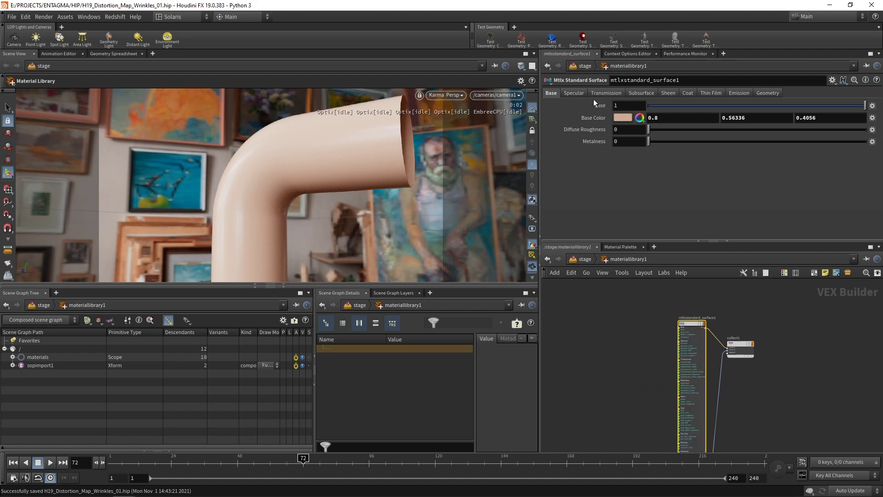
{"action": "left_click", "coordinate": [573, 92]}
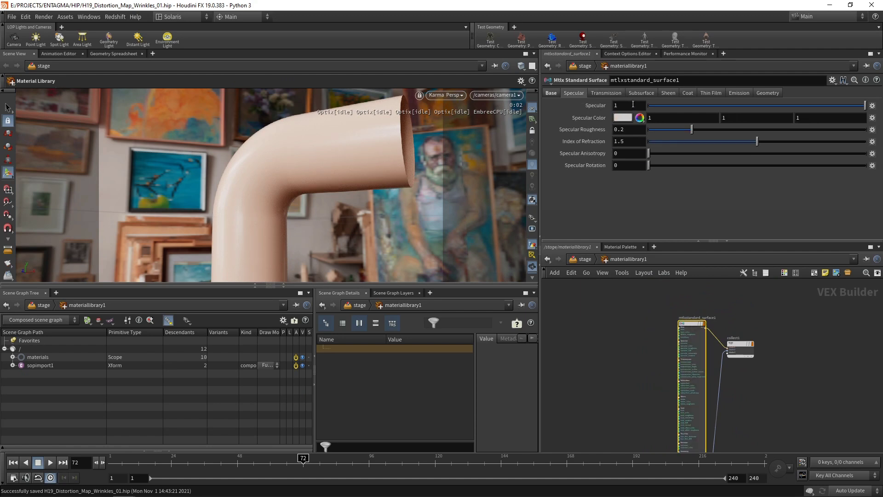
{"action": "double_click", "coordinate": [633, 105]}
{"action": "type", "text": "0.6"}
{"action": "key", "text": "Return"}
{"action": "left_click", "coordinate": [634, 131]}
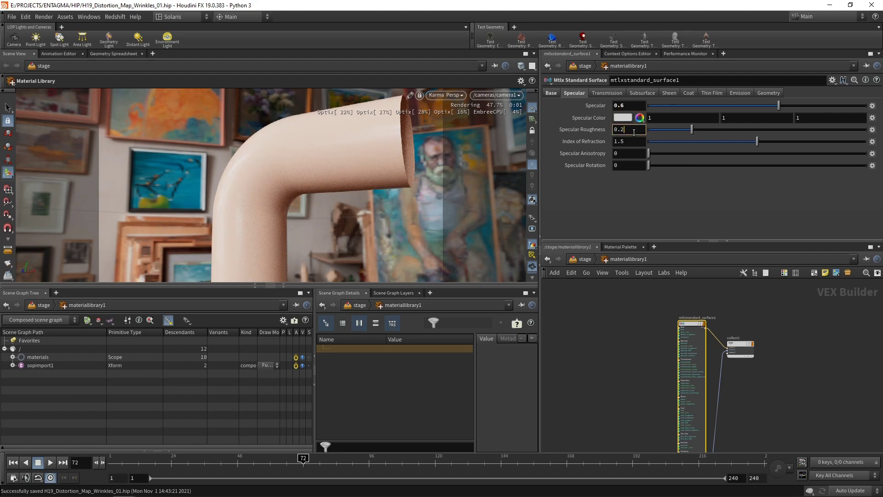
{"action": "key", "text": "BackSpace"}
{"action": "type", "text": "3"}
{"action": "key", "text": "Return"}
{"action": "double_click", "coordinate": [628, 105]}
{"action": "type", "text": "0.5"}
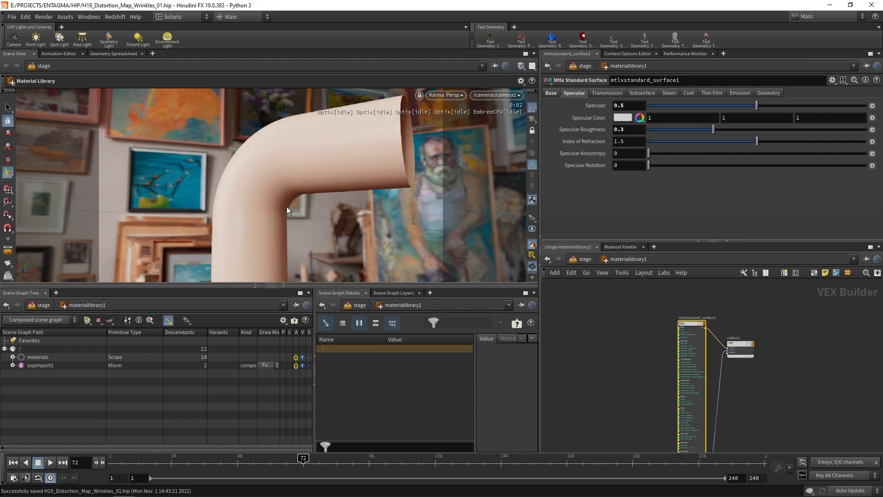
Add two Mtlx USD Primvar Reader nodes beside the displacement node, making the second a copy of the first.
{"action": "middle_click_drag", "start_coordinate": [782, 423], "coordinate": [845, 367]}
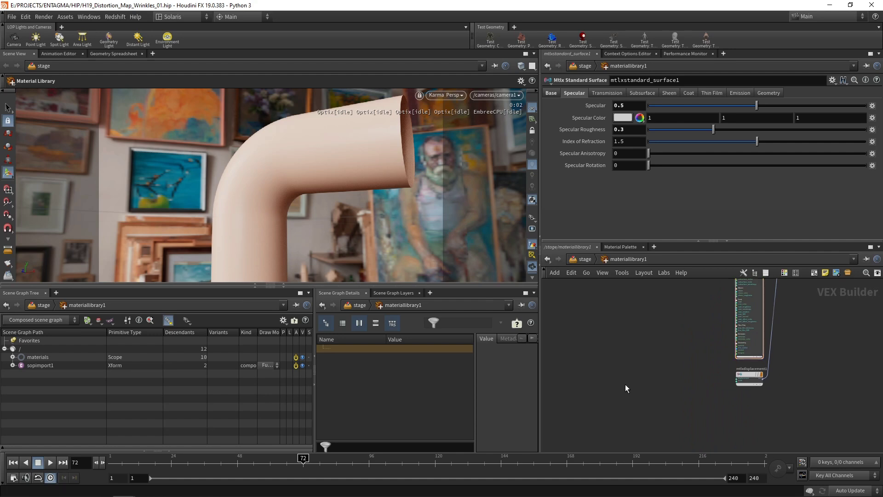
{"action": "key", "text": "Tab"}
{"action": "type", "text": "primvar"}
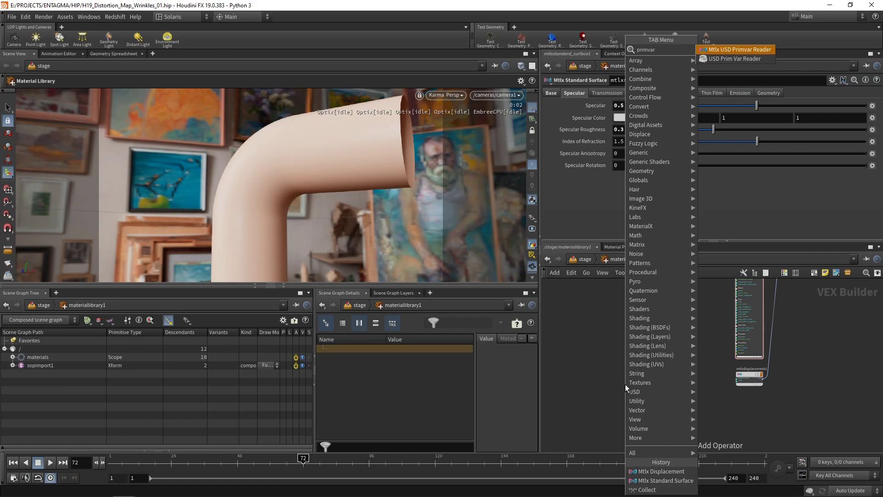
{"action": "left_click", "coordinate": [750, 49]}
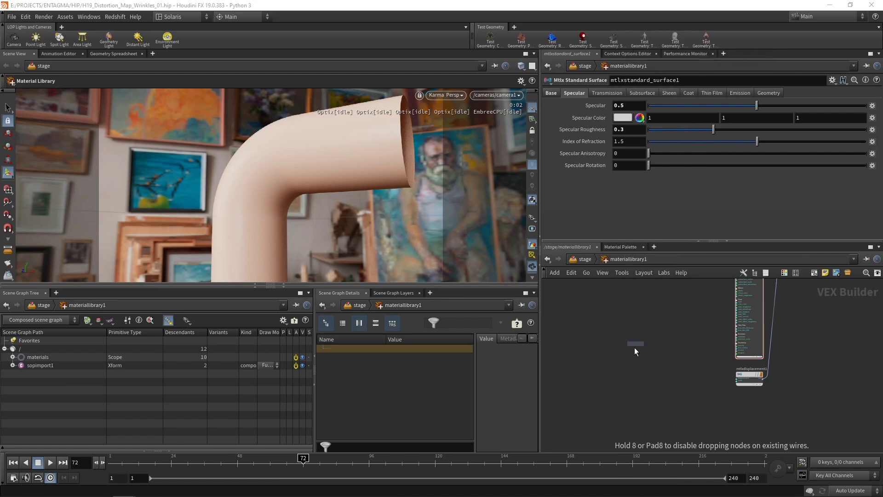
{"action": "left_click", "coordinate": [639, 382]}
{"action": "scroll", "coordinate": [681, 378], "scroll_direction": "up", "scroll_amount": 3}
{"action": "middle_click_drag", "start_coordinate": [694, 380], "coordinate": [686, 363]}
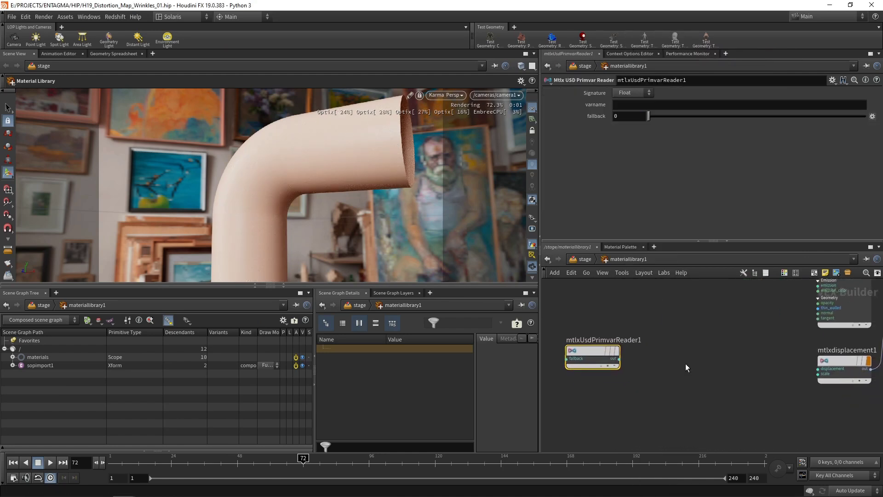
{"action": "key", "text": "ctrl+c"}
{"action": "key", "text": "ctrl+v"}
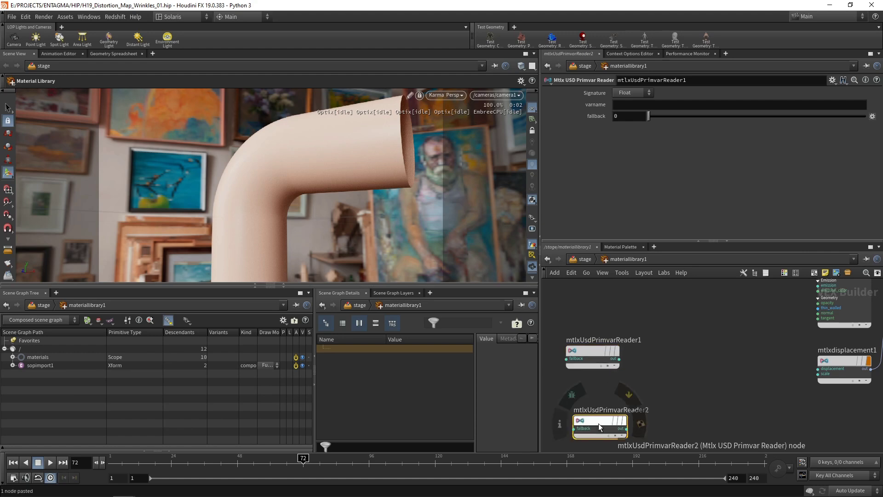
{"action": "left_click", "coordinate": [599, 424]}
{"action": "left_click_drag", "start_coordinate": [651, 380], "coordinate": [565, 331]}
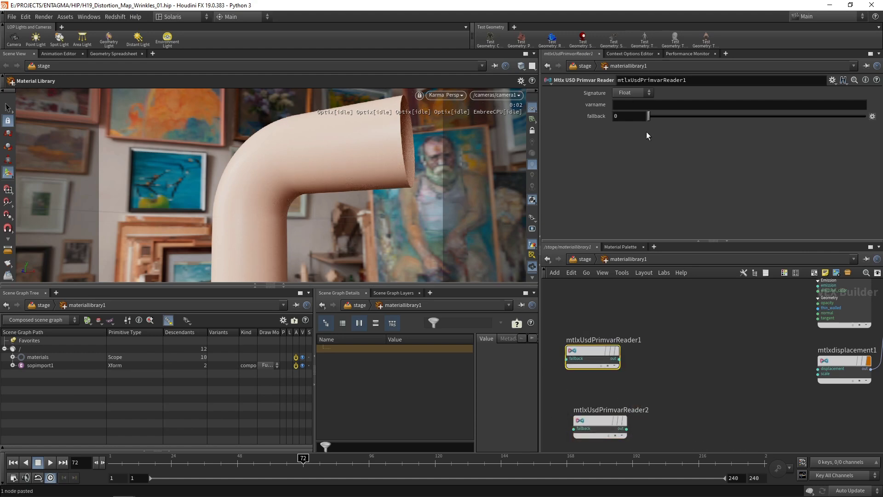
Look up mesh_0's primvars under sopimport1 and set the first primvar reader's variable name to distortion.
{"action": "left_click", "coordinate": [39, 366]}
{"action": "left_click", "coordinate": [13, 366]}
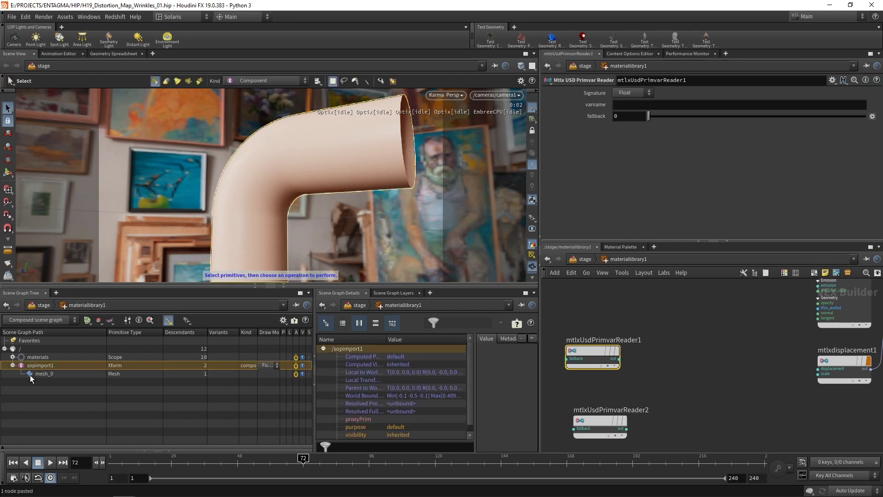
{"action": "left_click", "coordinate": [29, 374]}
{"action": "scroll", "coordinate": [418, 394], "scroll_direction": "down", "scroll_amount": 1}
{"action": "scroll", "coordinate": [418, 394], "scroll_direction": "down", "scroll_amount": 3}
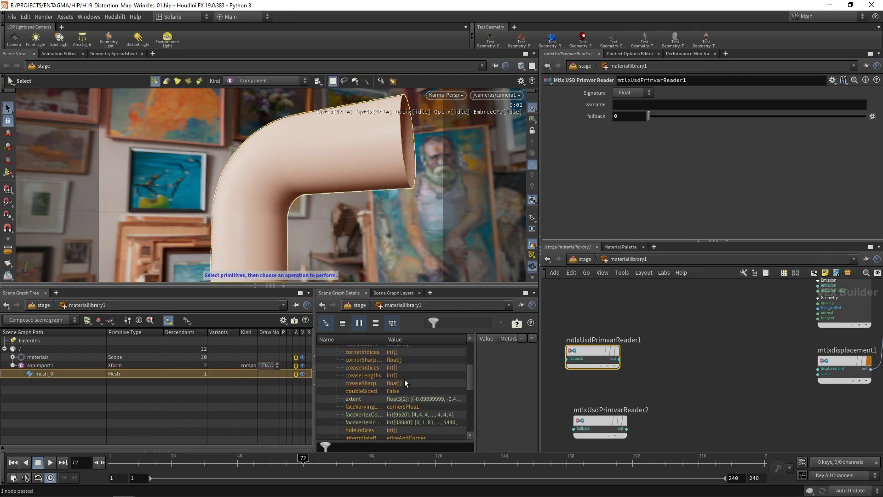
{"action": "left_click_drag", "start_coordinate": [384, 339], "coordinate": [429, 341]}
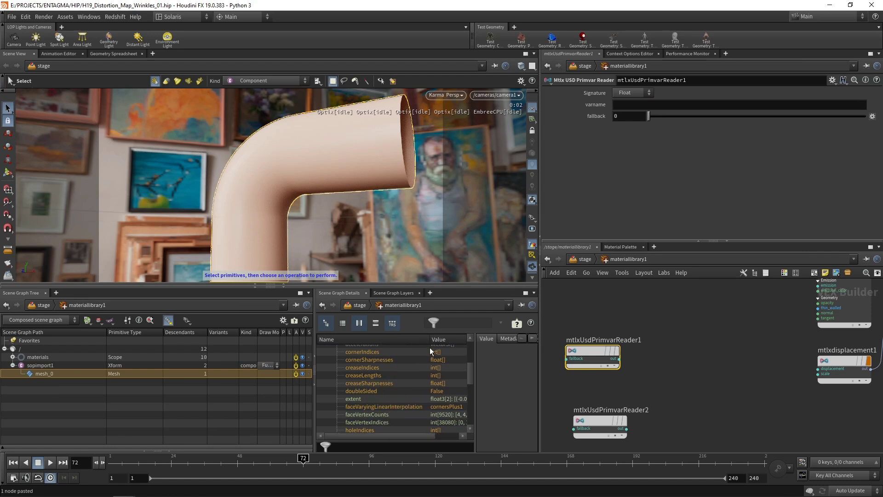
{"action": "scroll", "coordinate": [438, 372], "scroll_direction": "down", "scroll_amount": 2}
{"action": "scroll", "coordinate": [438, 372], "scroll_direction": "down", "scroll_amount": 3}
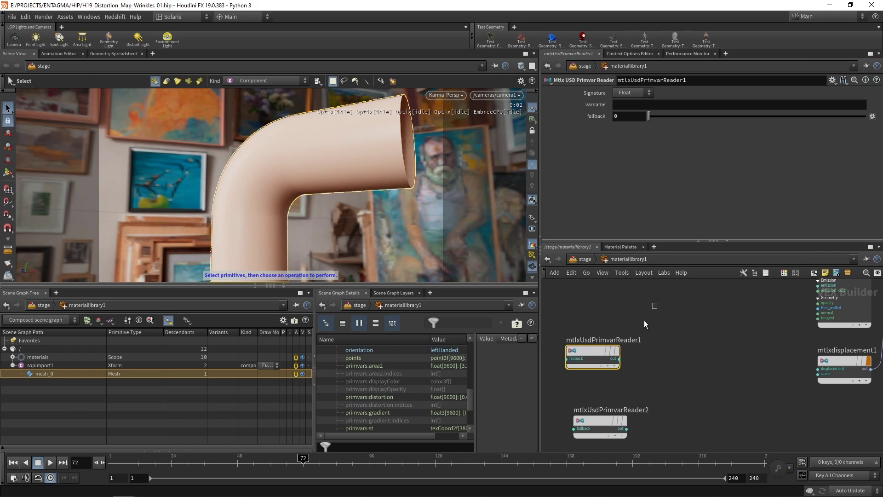
{"action": "type", "text": "area2"}
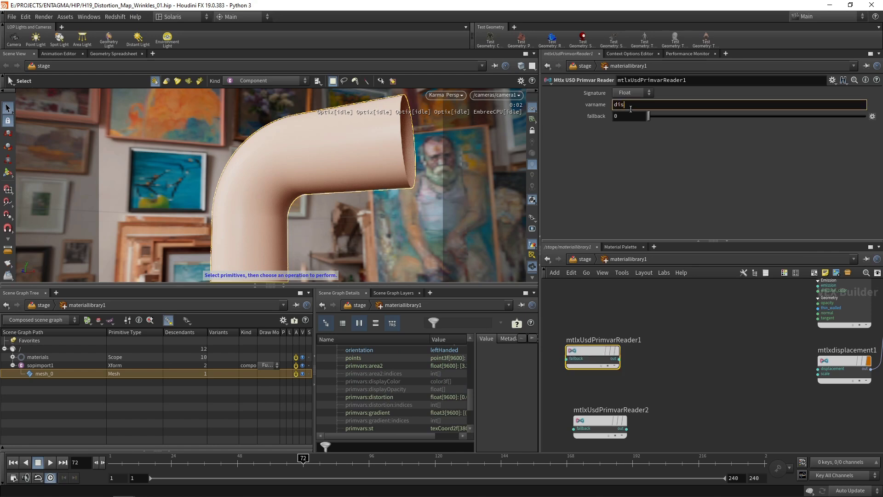
{"action": "key", "text": "Return"}
Set the second primvar reader's signature to Vector 3 and its variable name to gradient.
{"action": "left_click", "coordinate": [647, 94]}
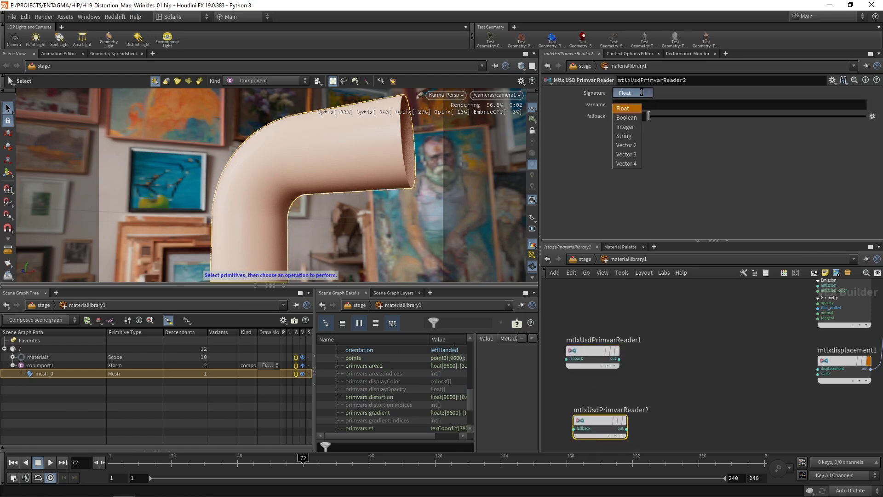
{"action": "left_click", "coordinate": [635, 146]}
{"action": "left_click", "coordinate": [641, 105]}
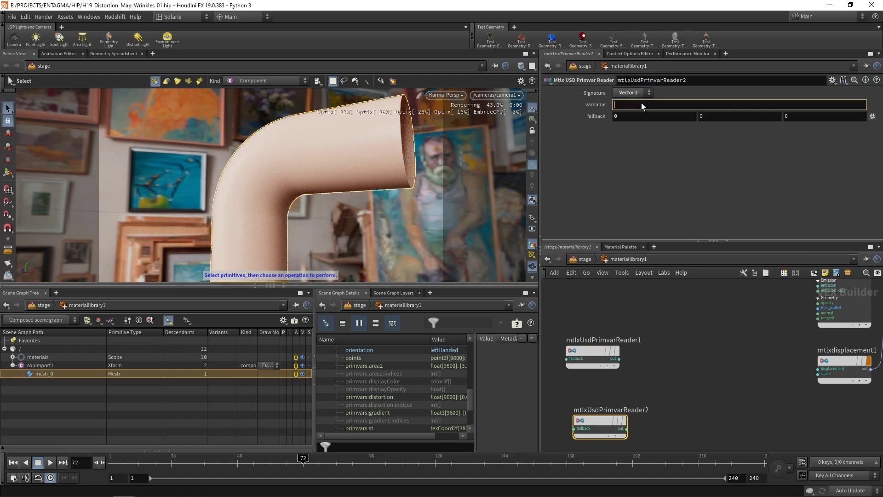
{"action": "type", "text": "gradient"}
{"action": "key", "text": "Return"}
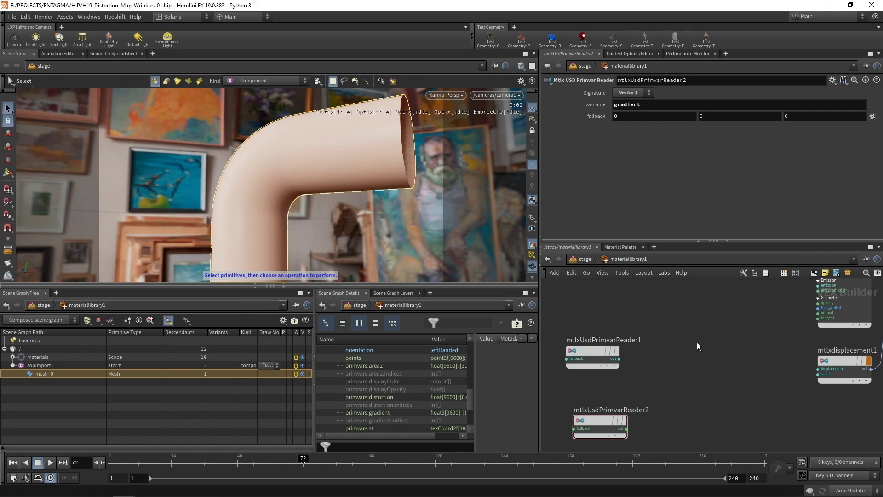
Add a Mtlx Fractal3D node with octaves 6 and lacunarity 7, feeding the displacement input of mtlxdisplacement1.
{"action": "key", "text": "Tab"}
{"action": "mouse_move", "coordinate": [713, 219]}
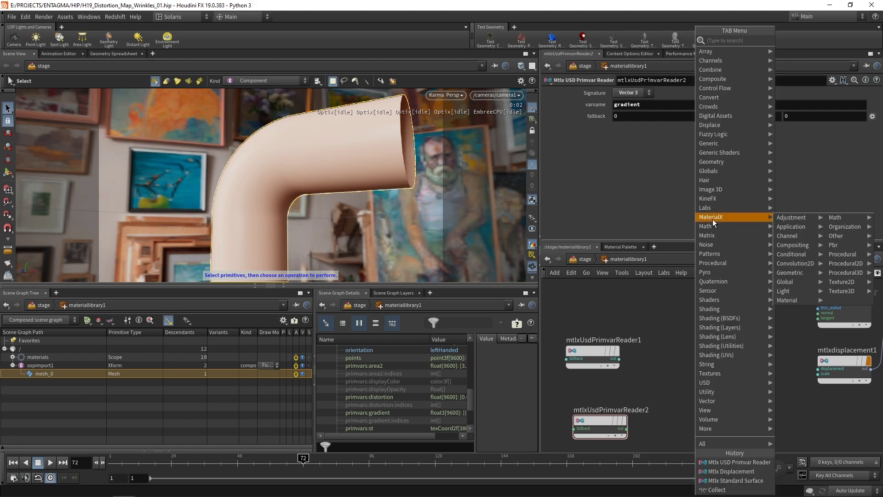
{"action": "mouse_move", "coordinate": [851, 274]}
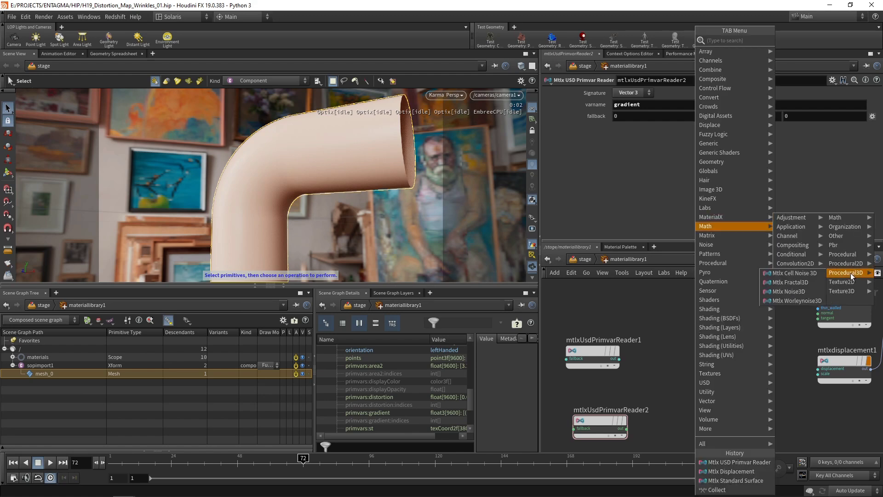
{"action": "left_click", "coordinate": [799, 285]}
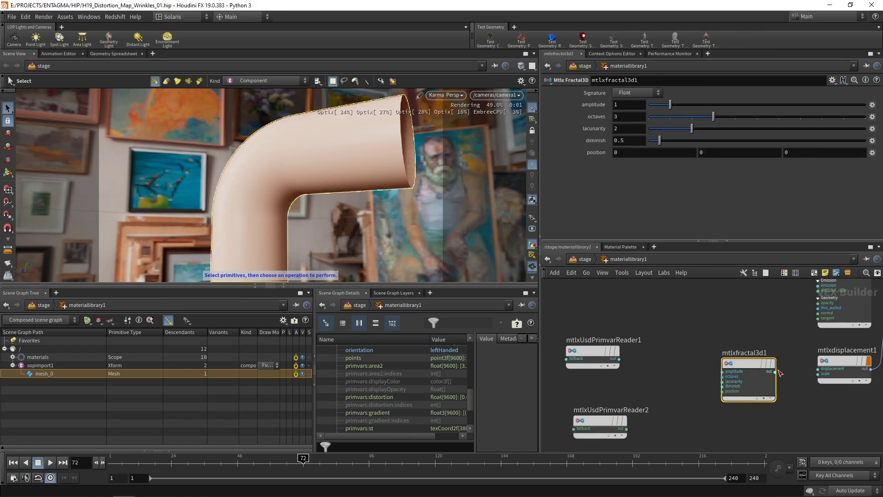
{"action": "left_click", "coordinate": [776, 371]}
{"action": "left_click", "coordinate": [818, 368]}
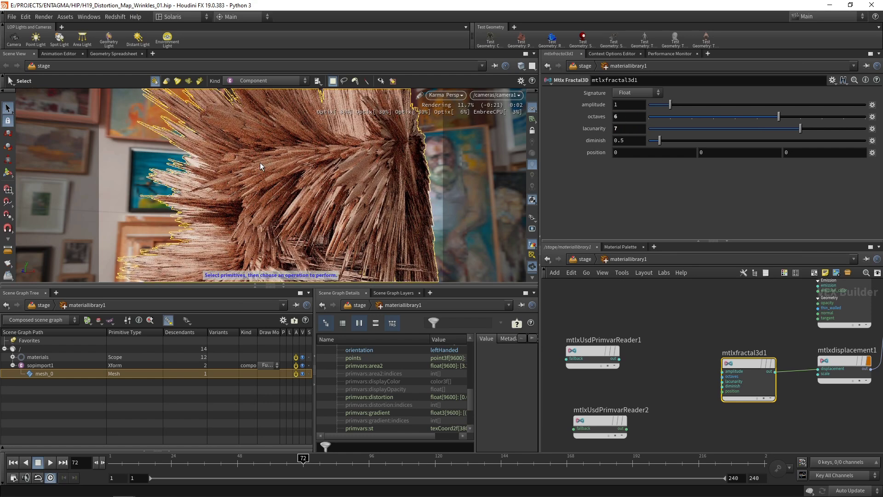
Rearrange the network so the distortion primvar reader sits directly below the fractal noise node.
{"action": "left_click_drag", "start_coordinate": [754, 363], "coordinate": [732, 342]}
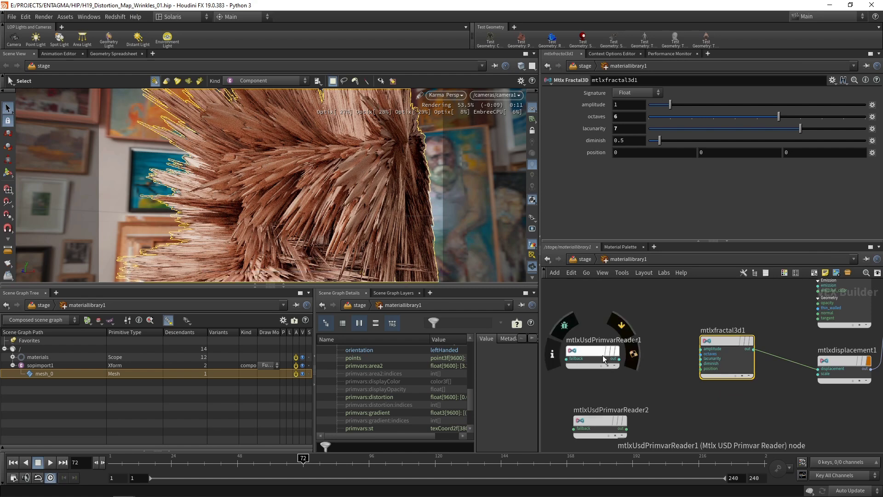
{"action": "left_click", "coordinate": [846, 371]}
{"action": "left_click_drag", "start_coordinate": [593, 351], "coordinate": [728, 410]}
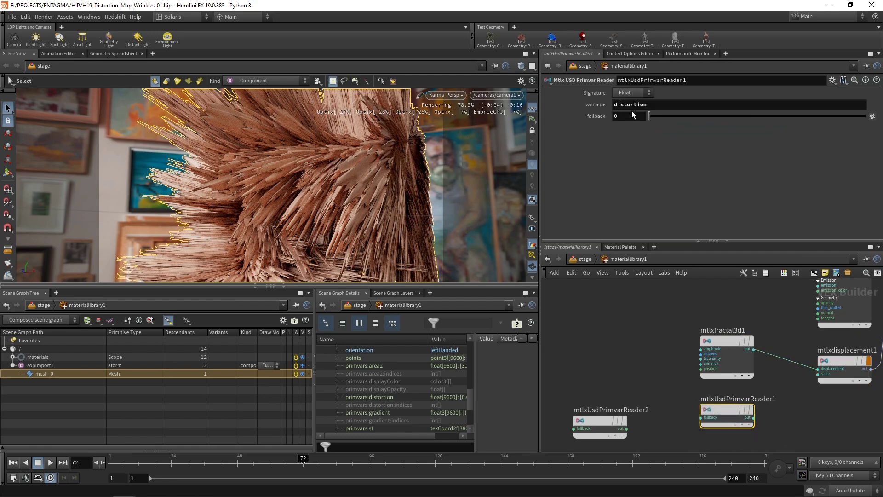
Drive mtlxdisplacement1's scale with the distortion reader through a new Mtlx Multiply node with in2 set to 0.03, and save the scene.
{"action": "left_click_drag", "start_coordinate": [756, 419], "coordinate": [818, 373]}
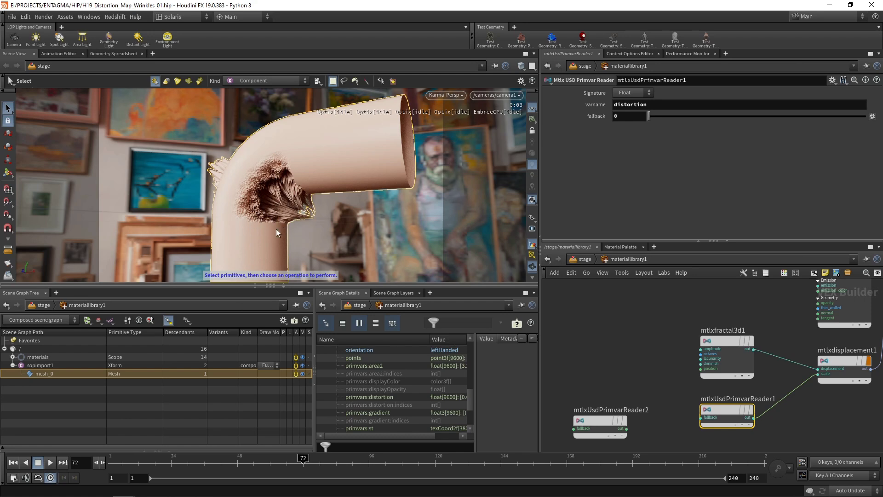
{"action": "left_click", "coordinate": [754, 419]}
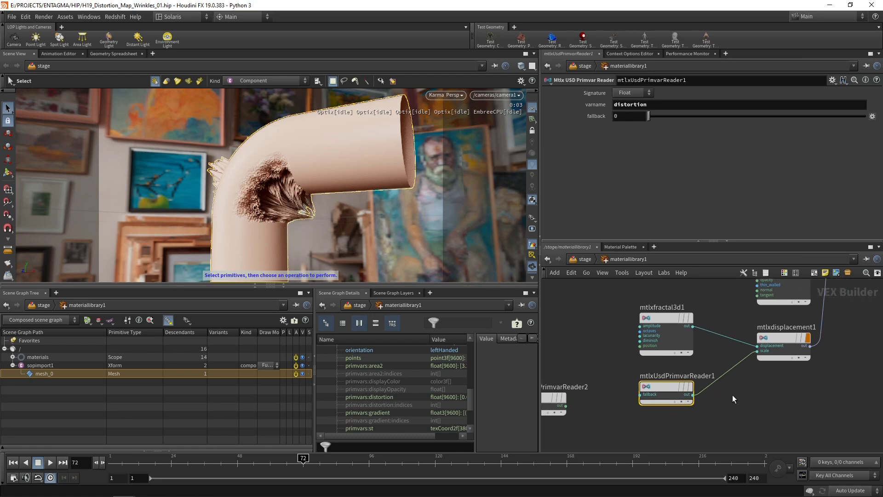
{"action": "key", "text": "Tab"}
{"action": "mouse_move", "coordinate": [772, 205]}
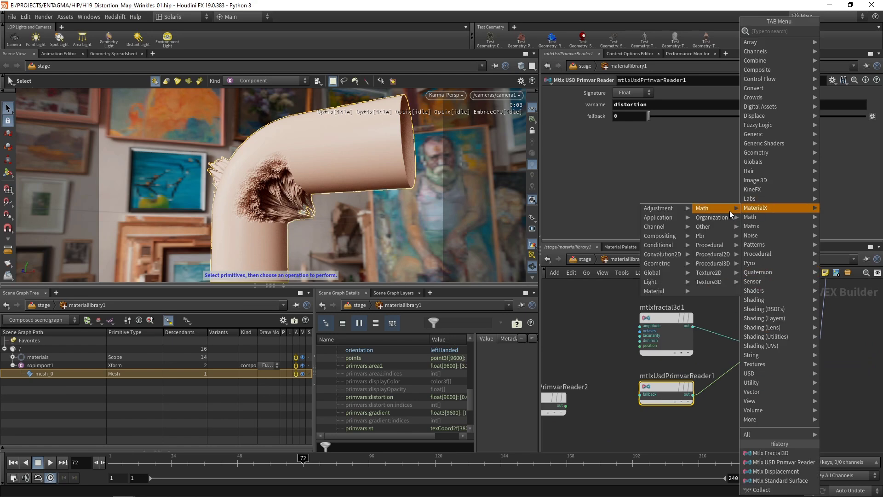
{"action": "mouse_move", "coordinate": [722, 211]}
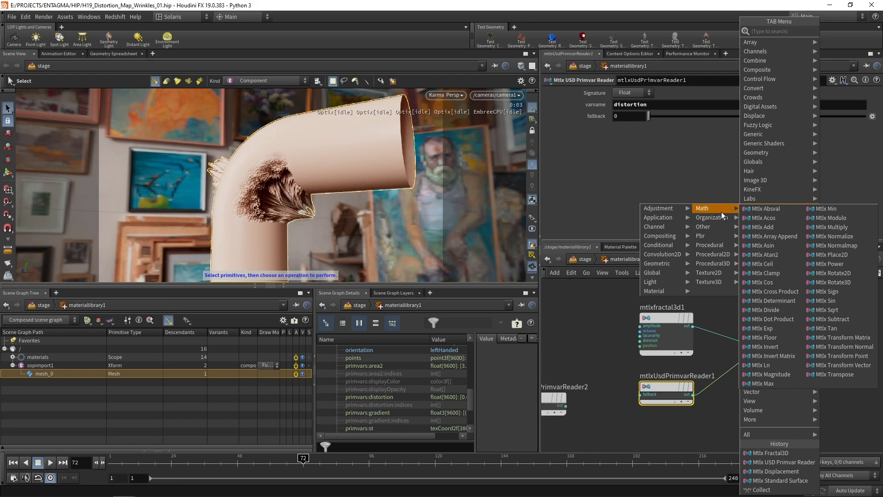
{"action": "left_click", "coordinate": [833, 227]}
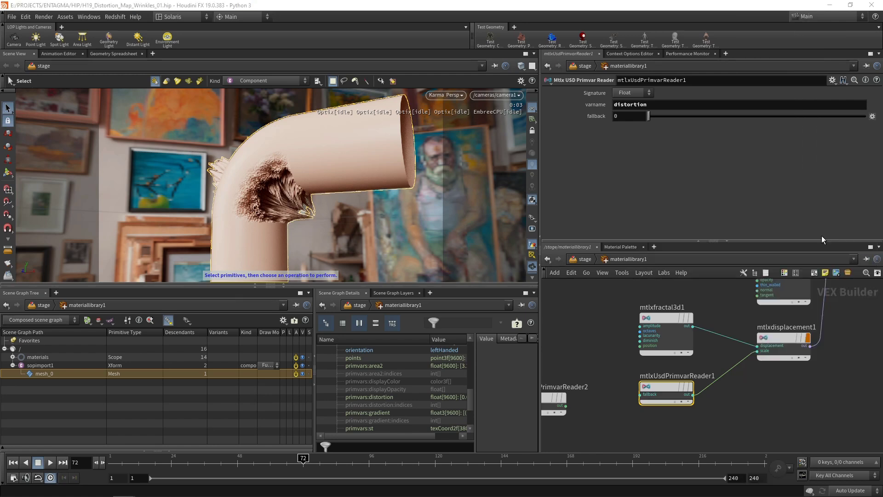
{"action": "left_click", "coordinate": [769, 408]}
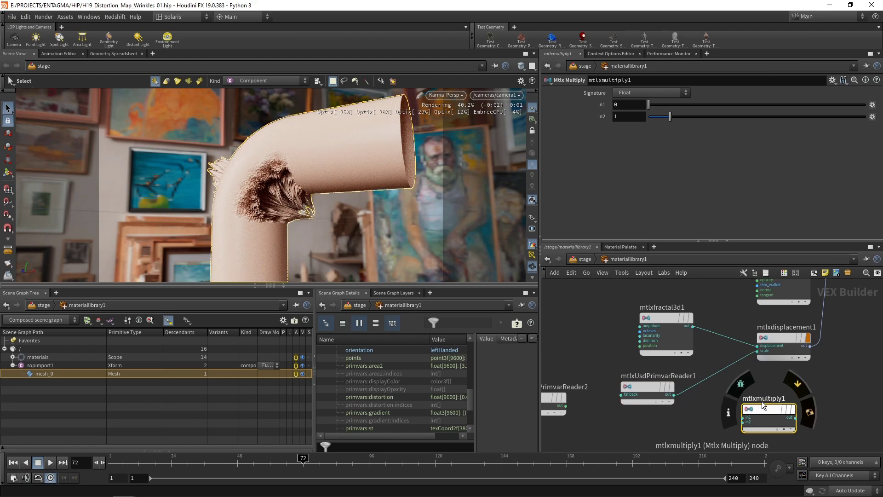
{"action": "left_click_drag", "start_coordinate": [768, 407], "coordinate": [712, 383]}
{"action": "left_click_drag", "start_coordinate": [670, 117], "coordinate": [649, 118]}
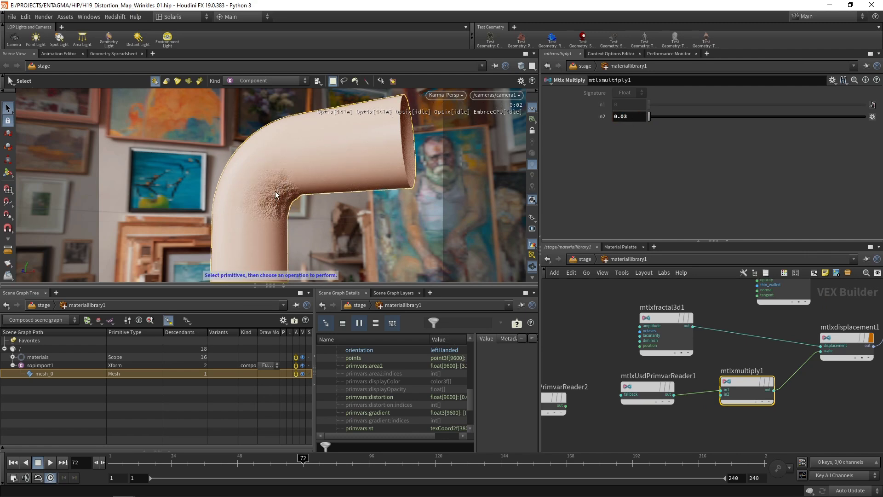
{"action": "key", "text": "ctrl+s"}
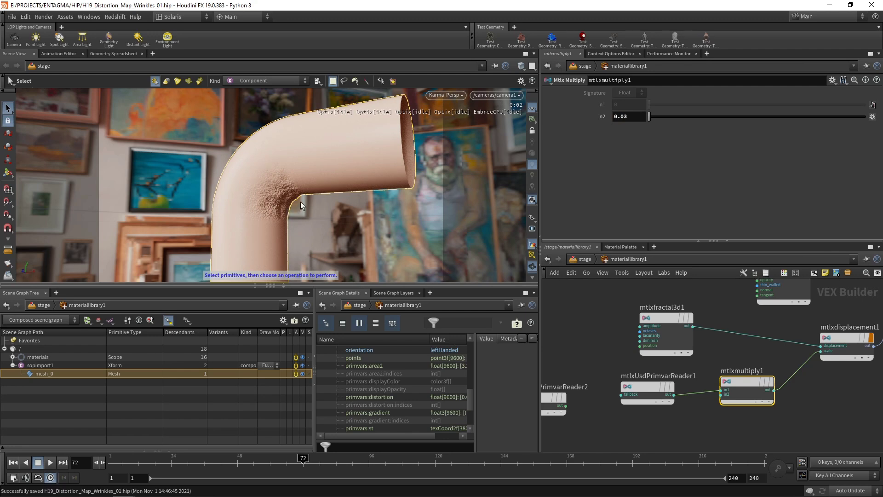
Cut the wires feeding the displacement and scale inputs of mtlxdisplacement1.
{"action": "left_click", "coordinate": [841, 418]}
{"action": "left_click", "coordinate": [842, 354]}
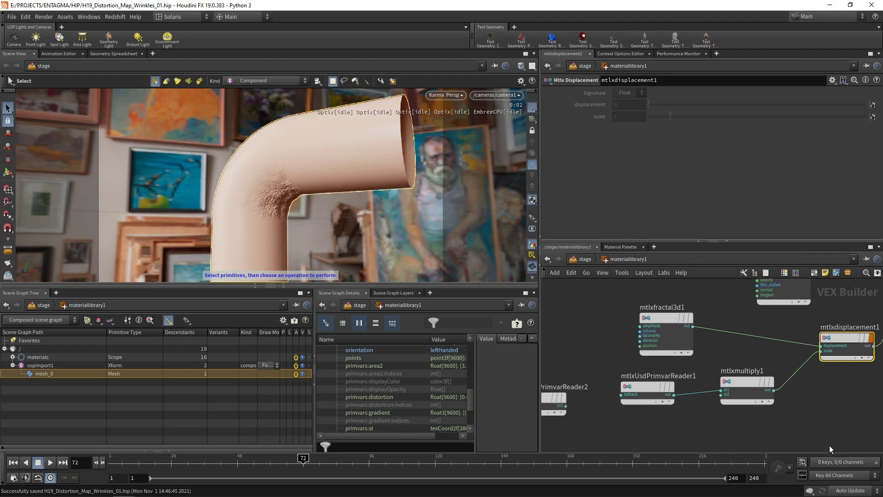
{"action": "key", "text": "y"}
{"action": "mouse_move", "coordinate": [808, 349]}
{"action": "left_mouse_down"}
{"action": "mouse_move", "coordinate": [810, 415]}
{"action": "mouse_move", "coordinate": [726, 356]}
{"action": "left_mouse_up"}
{"action": "scroll", "coordinate": [810, 415], "scroll_direction": "down", "scroll_amount": 2}
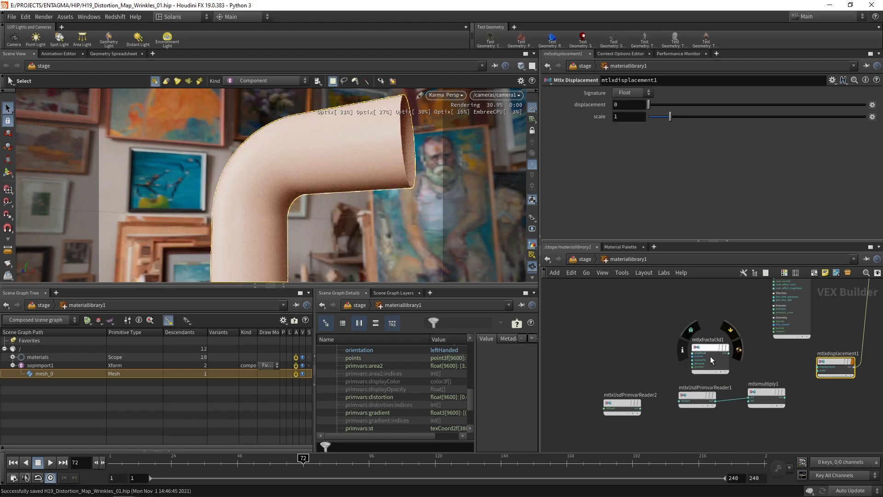
Delete the multiply node and place the distortion primvar reader ahead of the fractal noise, above the gradient reader.
{"action": "left_click", "coordinate": [696, 403]}
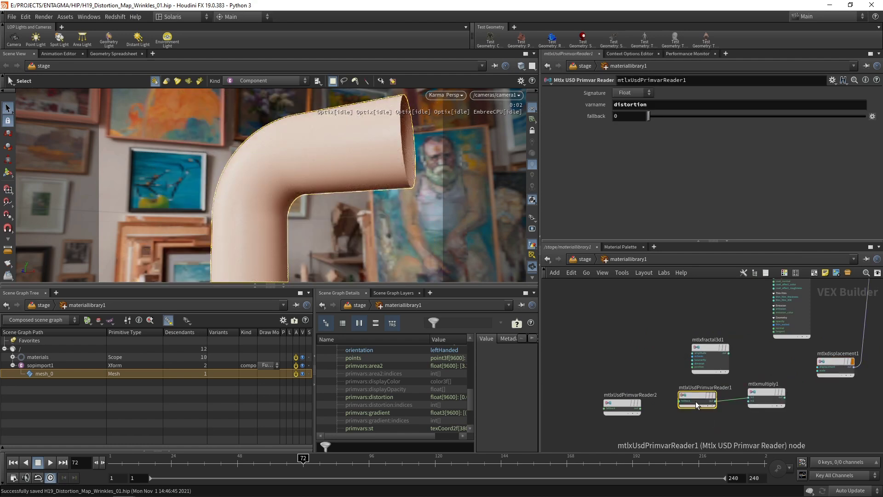
{"action": "left_click", "coordinate": [622, 406]}
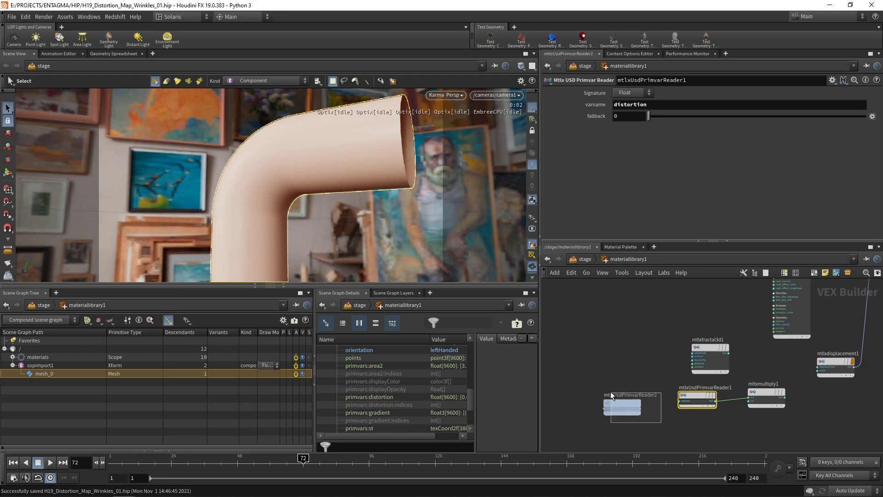
{"action": "left_click", "coordinate": [774, 392]}
{"action": "key", "text": "Delete"}
{"action": "left_click_drag", "start_coordinate": [702, 392], "coordinate": [617, 345]}
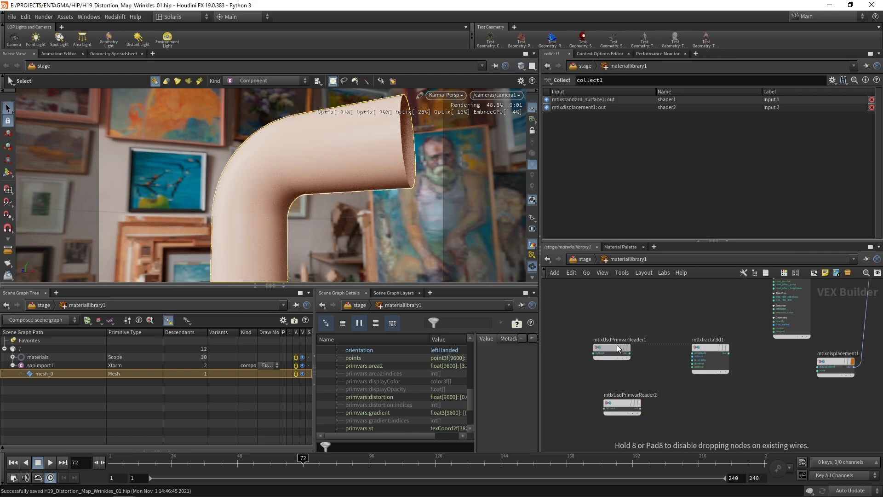
{"action": "scroll", "coordinate": [686, 366], "scroll_direction": "up", "scroll_amount": 3}
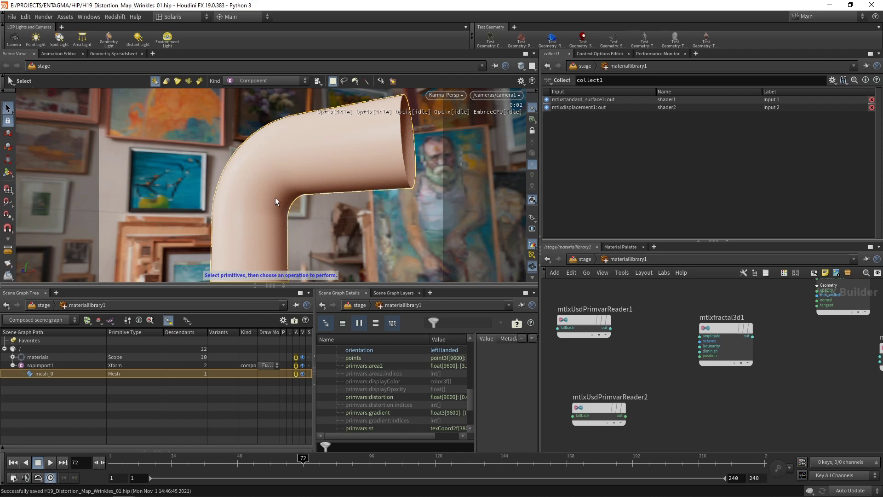
Spread the two primvar readers further apart and add a Mtlx Position node between them.
{"action": "left_click", "coordinate": [594, 411]}
{"action": "key", "text": "h"}
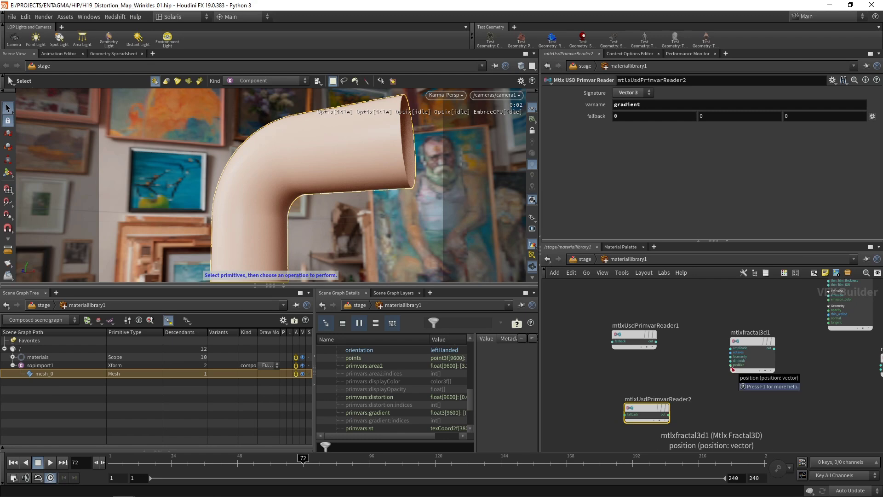
{"action": "left_click_drag", "start_coordinate": [628, 340], "coordinate": [610, 307]}
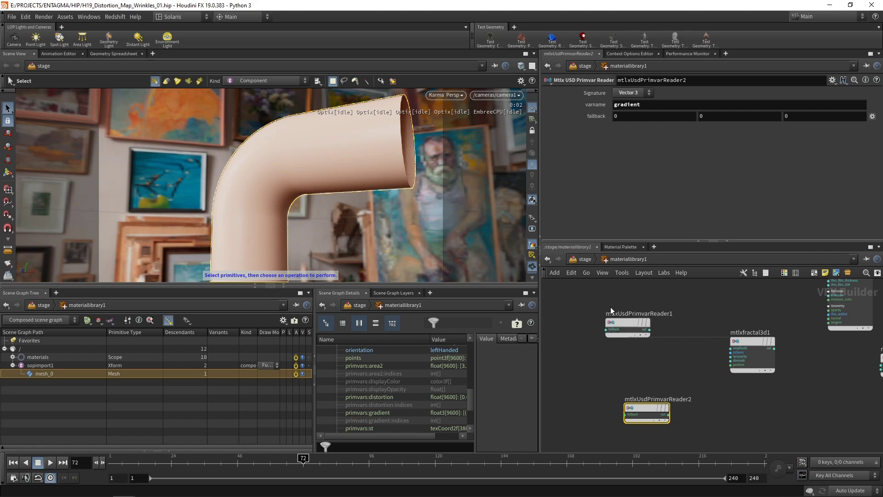
{"action": "left_click_drag", "start_coordinate": [645, 412], "coordinate": [615, 415]}
{"action": "key", "text": "Tab"}
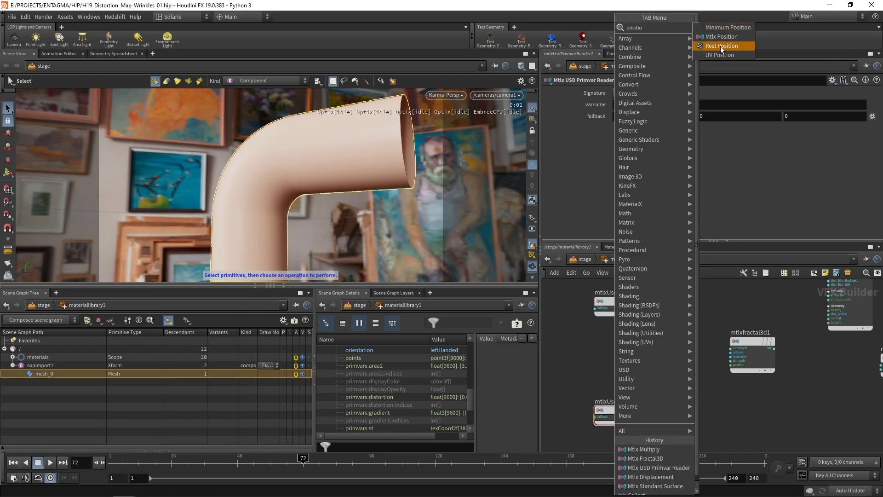
{"action": "left_click", "coordinate": [720, 38]}
{"action": "left_click", "coordinate": [615, 347]}
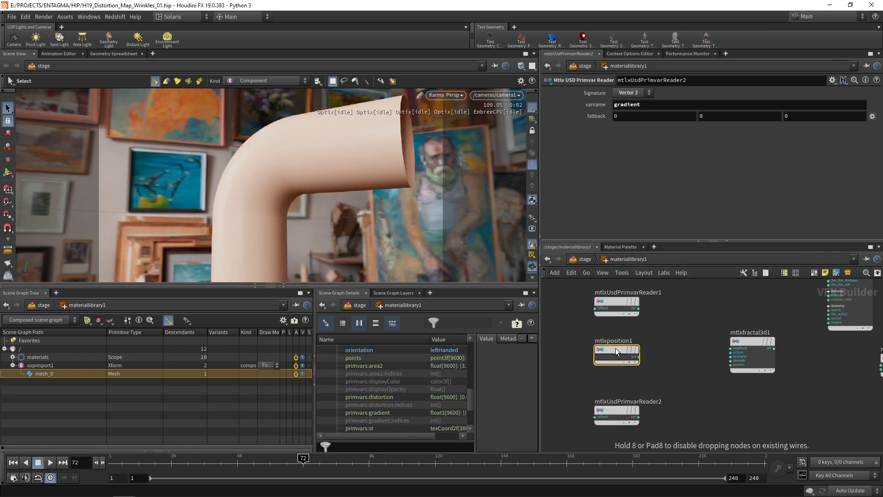
Add a Mtlx Add node that sums the Mtlx Position output and the gradient primvar reader's output.
{"action": "key", "text": "Tab"}
{"action": "type", "text": "a"}
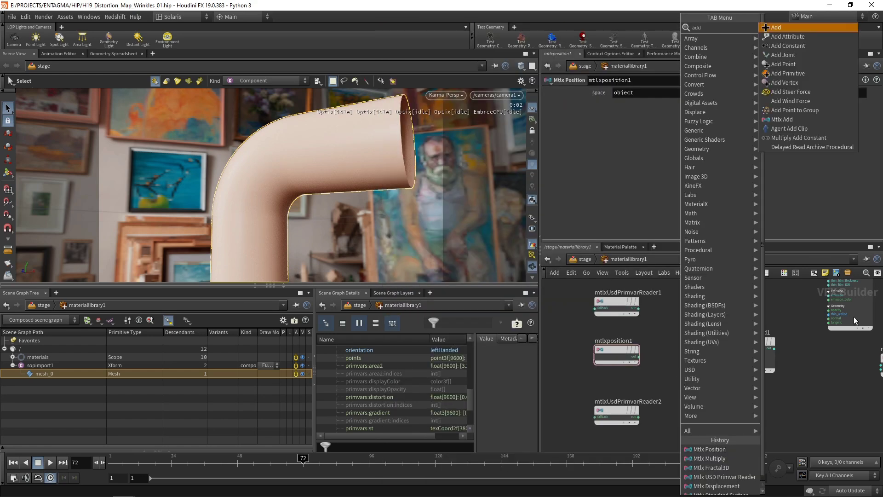
{"action": "left_click", "coordinate": [803, 129]}
{"action": "left_click", "coordinate": [688, 374]}
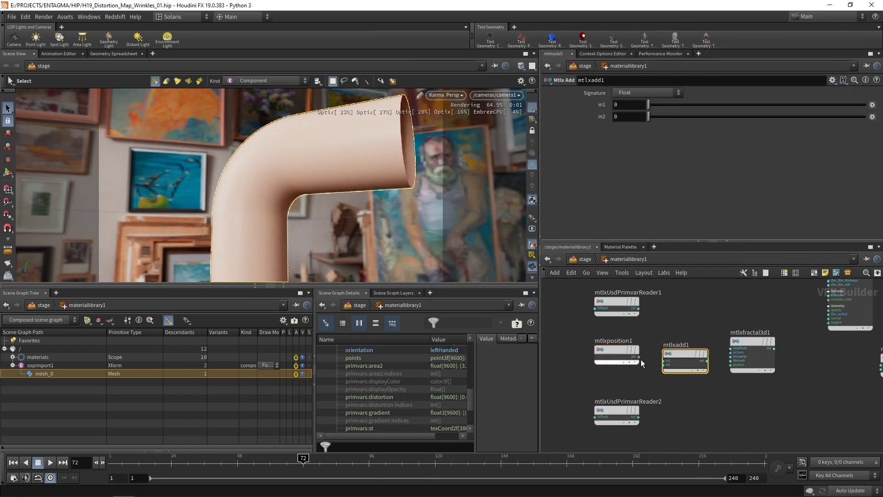
{"action": "left_click", "coordinate": [640, 356]}
{"action": "left_click", "coordinate": [664, 361]}
{"action": "left_click", "coordinate": [639, 419]}
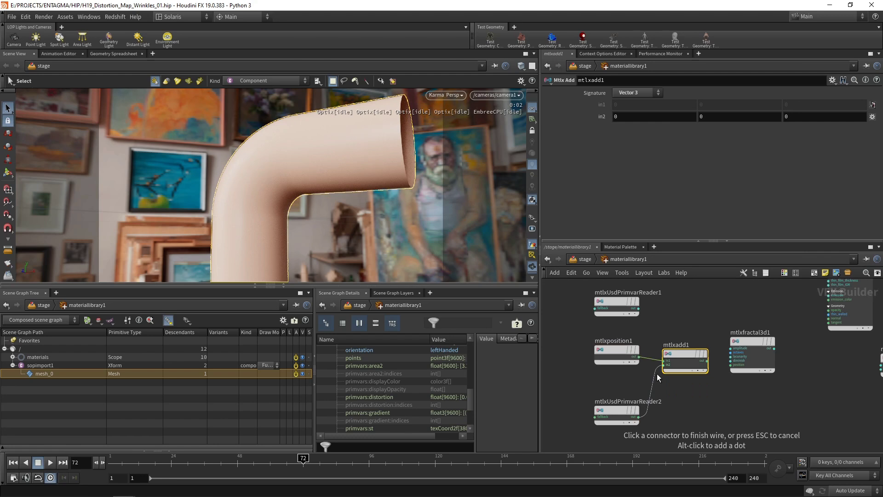
{"action": "left_click", "coordinate": [664, 364]}
Insert a Mtlx Multiply node with the Vector 3 signature between the gradient reader and mtlxadd1.
{"action": "left_click", "coordinate": [672, 394]}
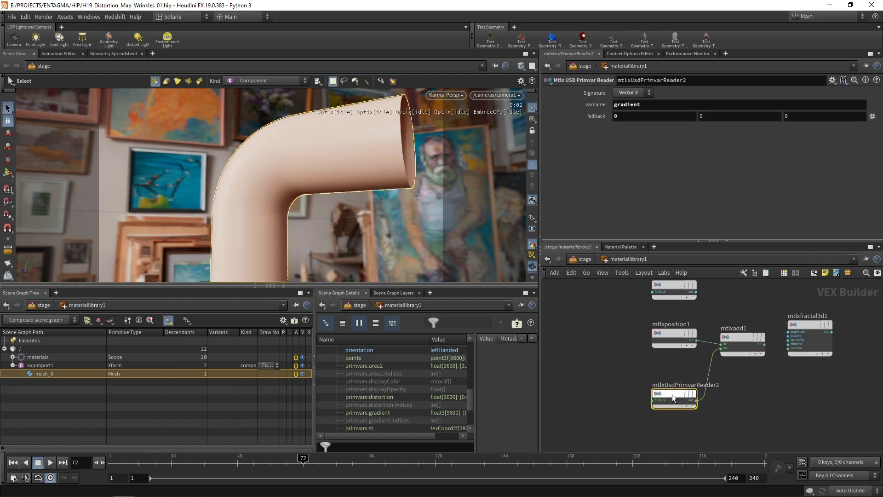
{"action": "left_click_drag", "start_coordinate": [672, 394], "coordinate": [603, 391]}
{"action": "key", "text": "Tab"}
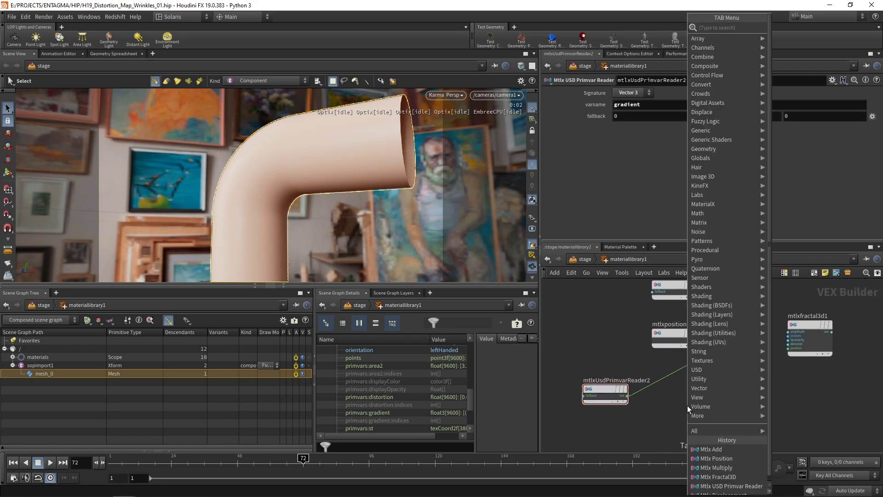
{"action": "type", "text": "mult"}
{"action": "key", "text": "Down"}
{"action": "key", "text": "Down"}
{"action": "key", "text": "Return"}
{"action": "left_click", "coordinate": [687, 405]}
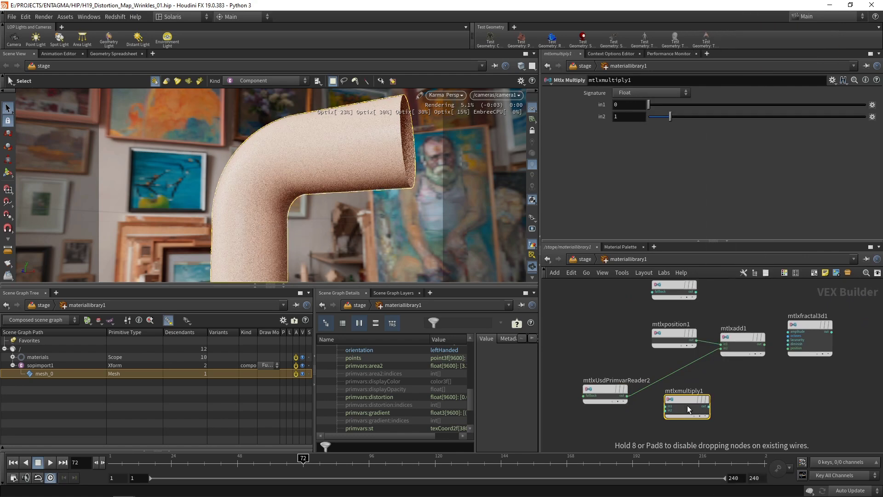
{"action": "left_click", "coordinate": [649, 92]}
{"action": "left_click", "coordinate": [627, 283]}
{"action": "left_click_drag", "start_coordinate": [676, 401], "coordinate": [664, 379]}
Set all three in2 components of mtlxmultiply1 to 2 and align the node next to the gradient reader.
{"action": "left_click", "coordinate": [629, 117]}
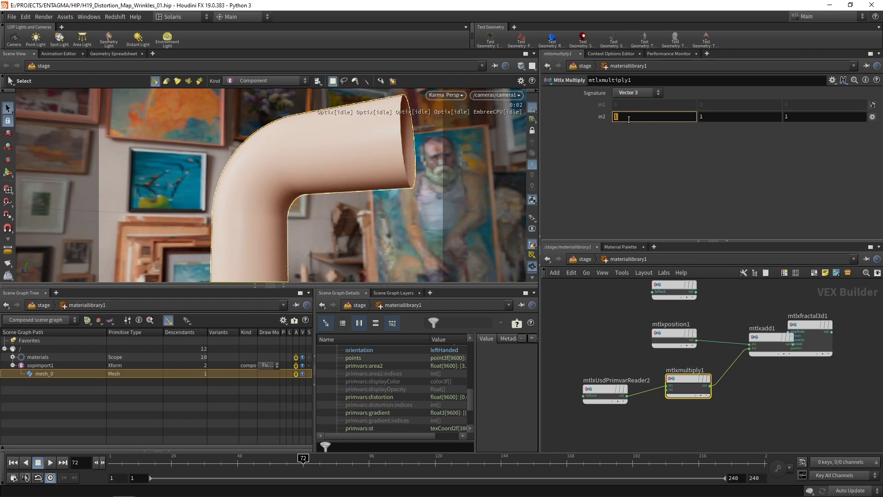
{"action": "type", "text": "2"}
{"action": "key", "text": "Return"}
{"action": "left_click_drag", "start_coordinate": [690, 378], "coordinate": [685, 384]}
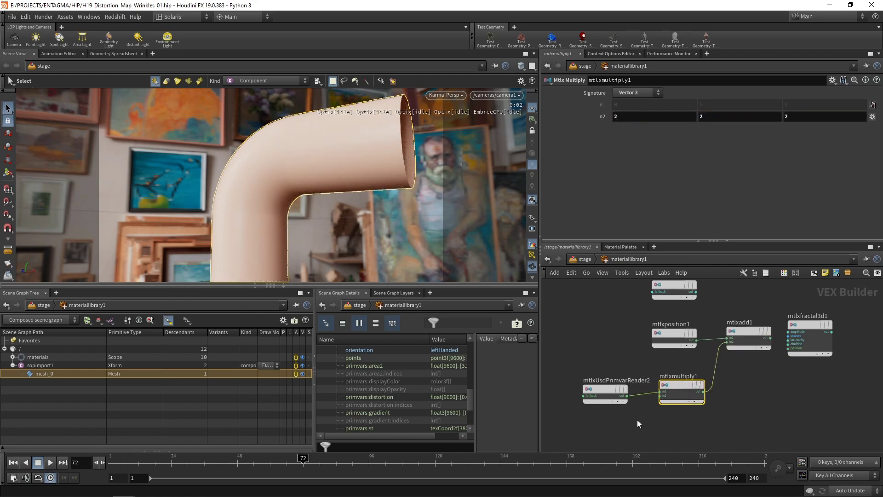
Connect the output of mtlxadd1 to the position input of mtlxfractal3d1.
{"action": "left_click", "coordinate": [605, 391]}
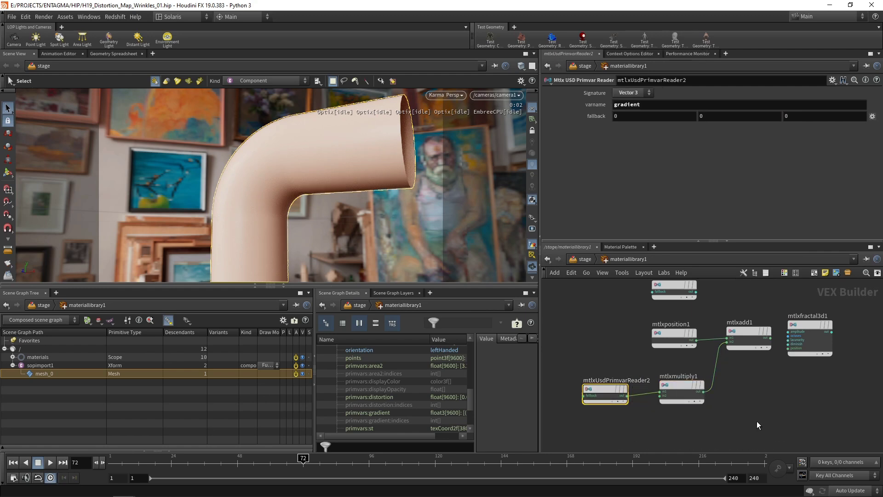
{"action": "left_click", "coordinate": [774, 342]}
{"action": "left_click", "coordinate": [787, 350]}
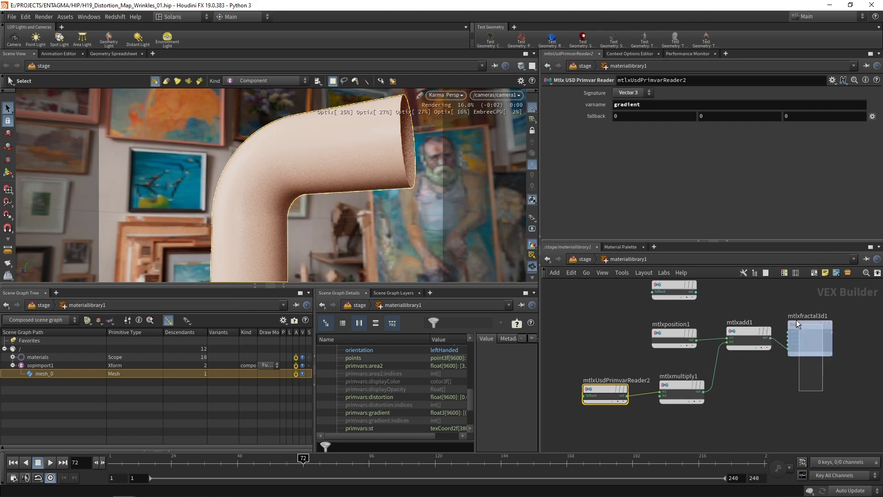
Set the fractal noise to octaves 3, lacunarity 6 and diminish 0.25.
{"action": "left_click", "coordinate": [802, 341]}
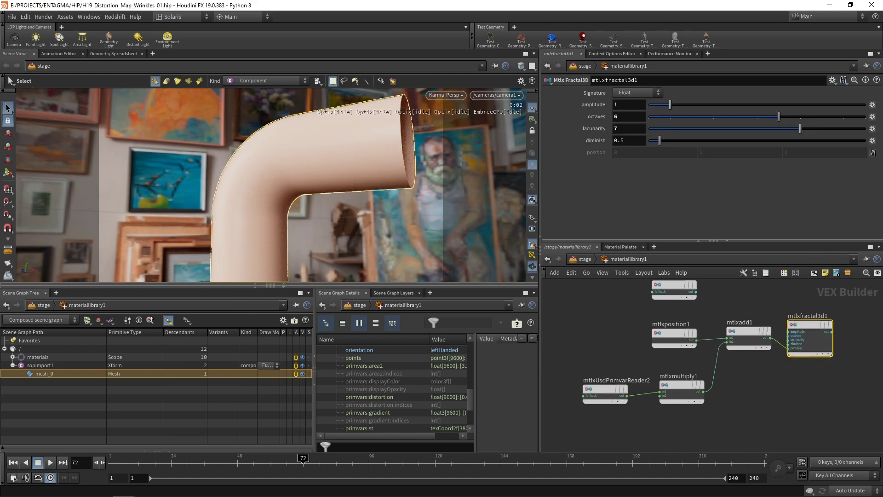
{"action": "left_click", "coordinate": [630, 119]}
{"action": "key", "text": "Return"}
{"action": "left_click", "coordinate": [627, 127]}
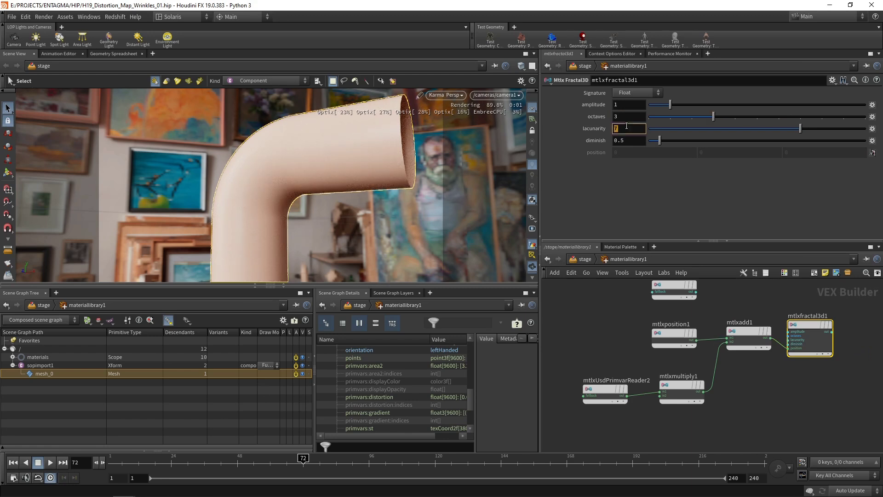
{"action": "type", "text": "6"}
{"action": "key", "text": "Return"}
{"action": "left_click", "coordinate": [633, 141]}
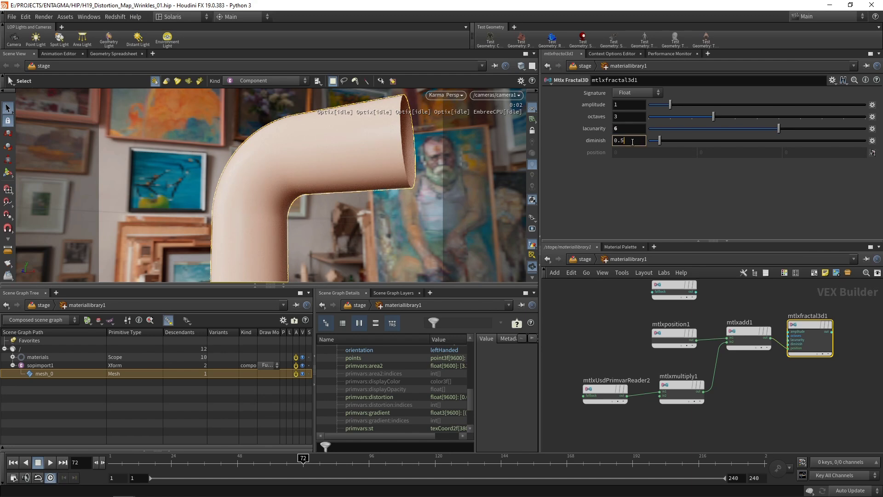
{"action": "type", "text": "0.25"}
{"action": "key", "text": "Return"}
Add a Mtlx Range node beside mtlxfractal3d1 and connect the fractal noise output to its in input.
{"action": "middle_click_drag", "start_coordinate": [838, 336], "coordinate": [791, 351]}
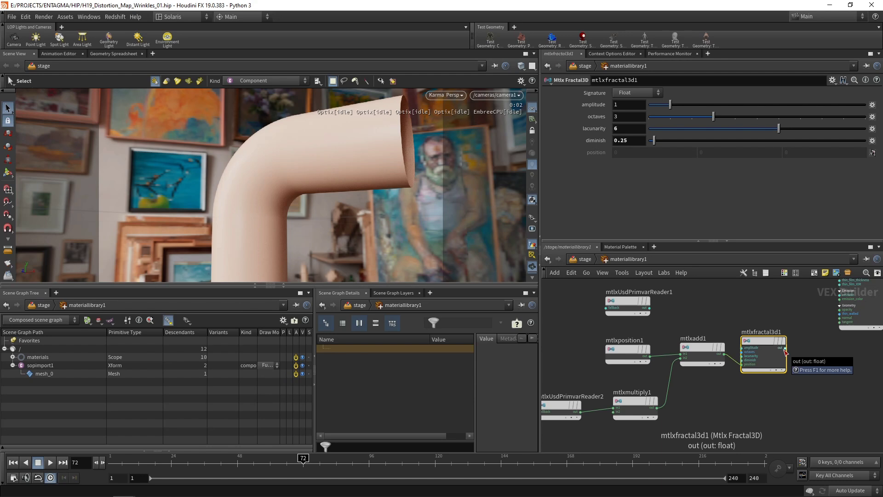
{"action": "key", "text": "Tab"}
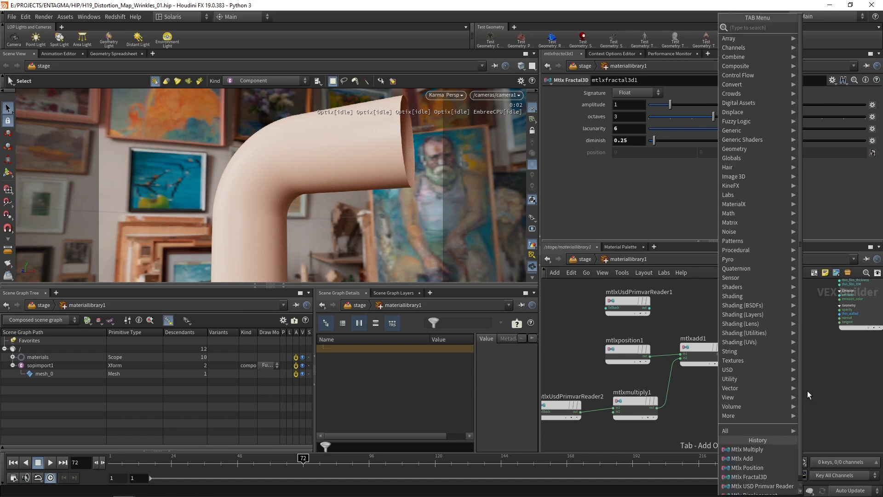
{"action": "type", "text": "range"}
{"action": "key", "text": "Return"}
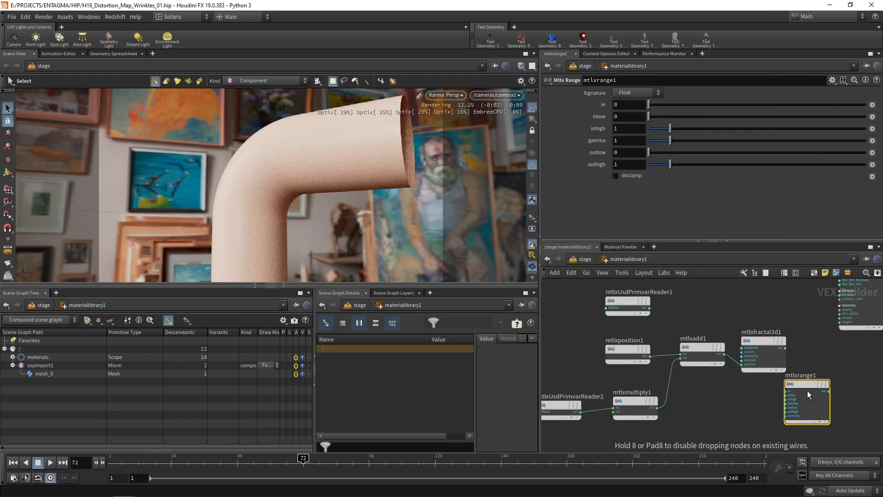
{"action": "left_click", "coordinate": [807, 390]}
{"action": "left_click_drag", "start_coordinate": [794, 384], "coordinate": [821, 369]}
{"action": "left_click", "coordinate": [786, 348]}
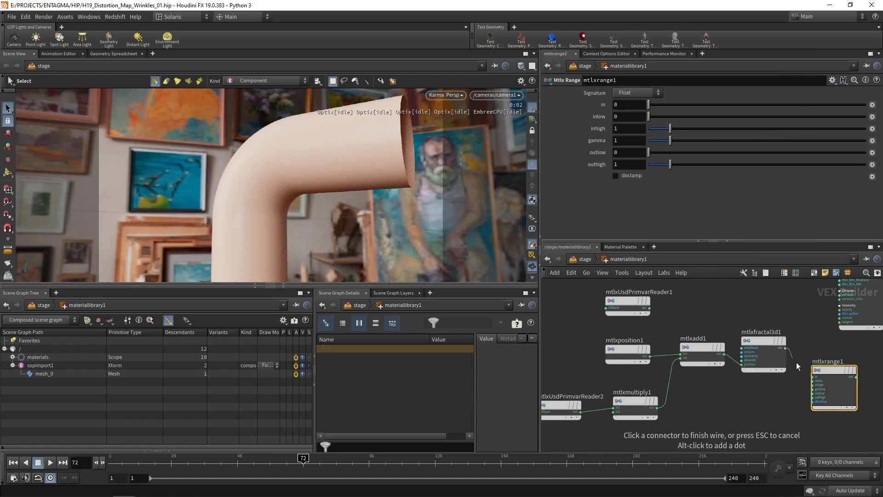
{"action": "left_click", "coordinate": [805, 375]}
{"action": "middle_click_drag", "start_coordinate": [791, 368], "coordinate": [727, 392]}
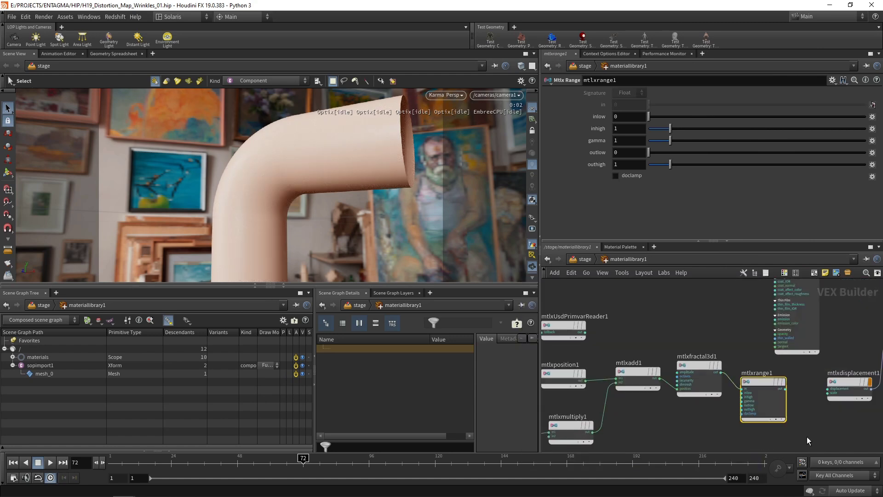
Set mtlxrange1 to inlow -1 and outhigh 0.1 with doclamp enabled, and feed it into the displacement input of mtlxdisplacement1.
{"action": "left_click", "coordinate": [630, 118]}
{"action": "type", "text": "-1"}
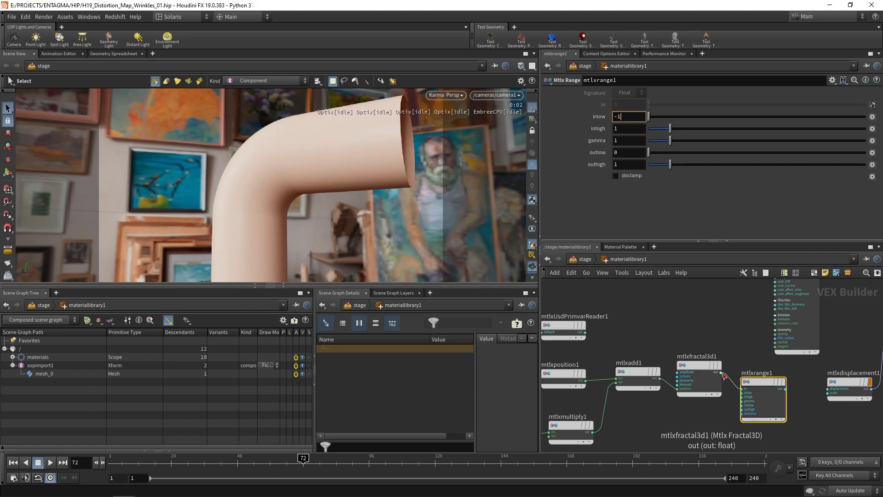
{"action": "left_click", "coordinate": [623, 165]}
{"action": "type", "text": "0.1"}
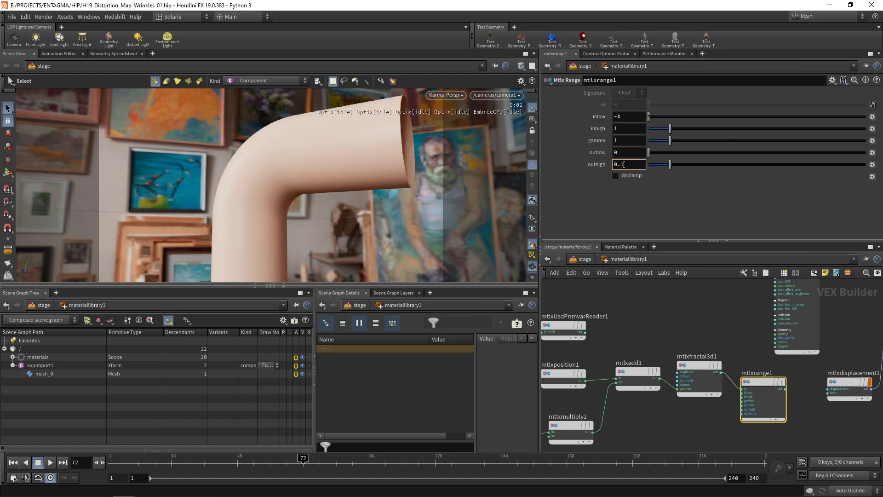
{"action": "left_click", "coordinate": [618, 178]}
{"action": "middle_click_drag", "start_coordinate": [787, 394], "coordinate": [724, 393]}
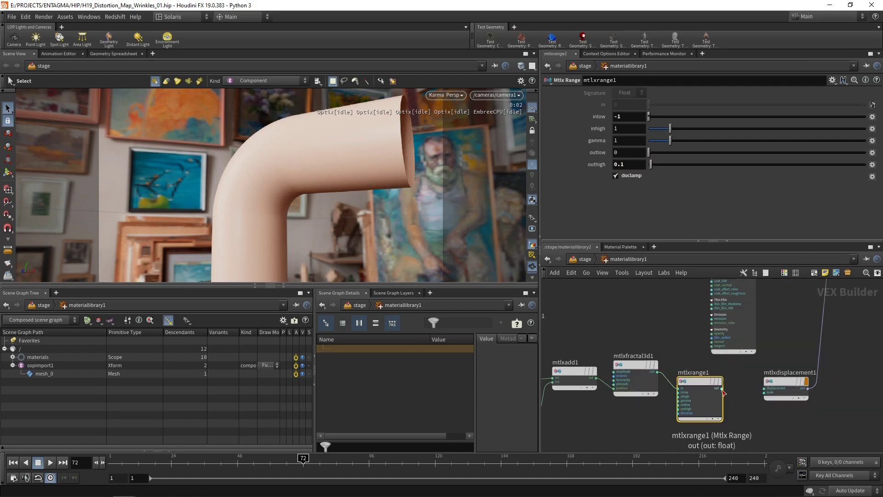
{"action": "left_click_drag", "start_coordinate": [728, 388], "coordinate": [765, 389]}
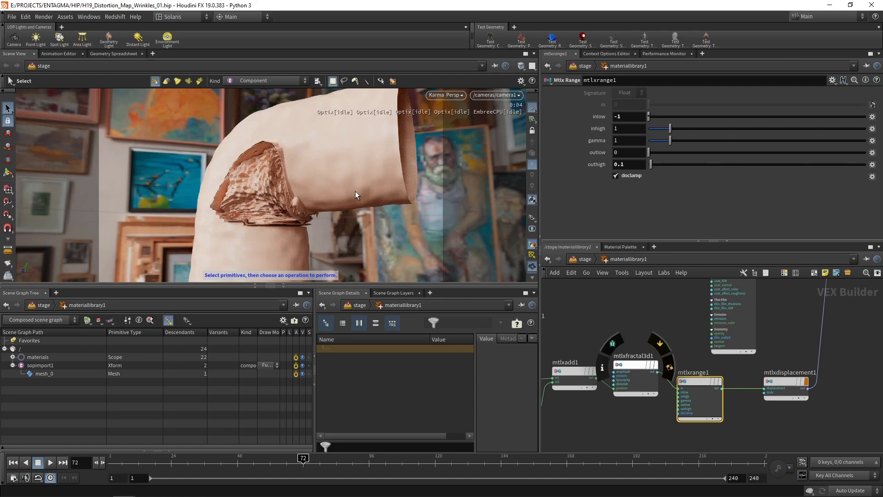
Move the distortion primvar reader below mtlxrange1 and shift the noise nodes away from mtlxdisplacement1 to make room.
{"action": "scroll", "coordinate": [628, 324], "scroll_direction": "down", "scroll_amount": 5}
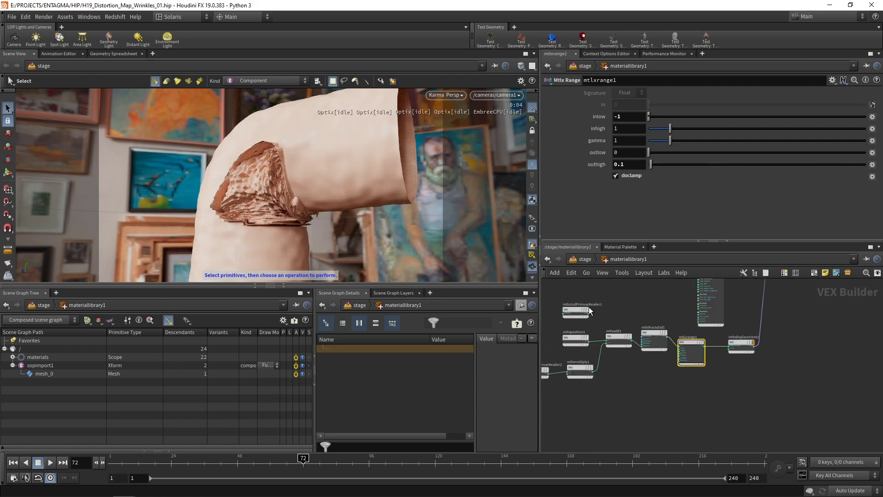
{"action": "left_click_drag", "start_coordinate": [572, 308], "coordinate": [675, 390]}
{"action": "left_click", "coordinate": [675, 390]}
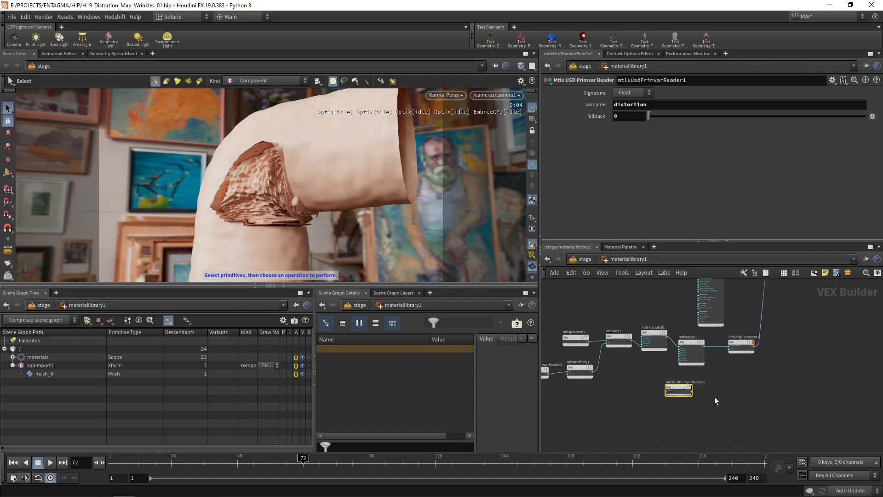
{"action": "scroll", "coordinate": [743, 356], "scroll_direction": "down", "scroll_amount": 2}
{"action": "left_click_drag", "start_coordinate": [572, 328], "coordinate": [720, 390]}
{"action": "left_click_drag", "start_coordinate": [713, 350], "coordinate": [679, 351]}
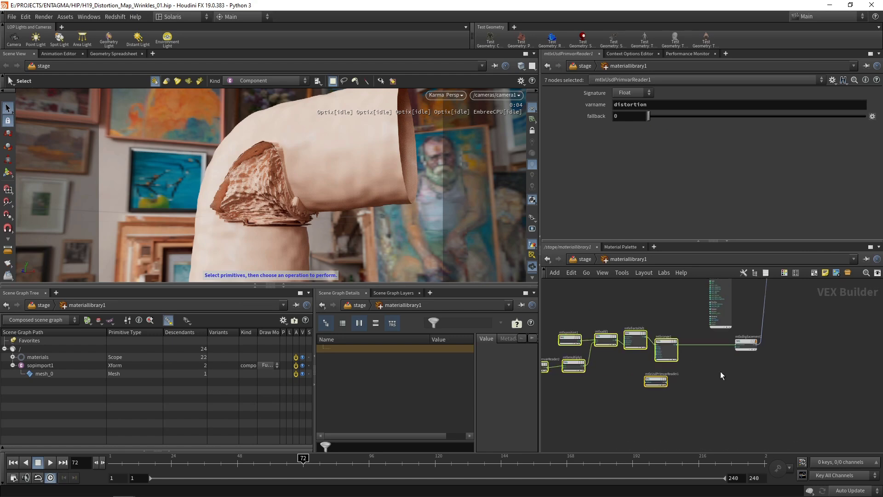
Insert a Mtlx Multiply node on the wire between mtlxrange1 and mtlxdisplacement1.
{"action": "scroll", "coordinate": [717, 370], "scroll_direction": "up", "scroll_amount": 4}
{"action": "left_click", "coordinate": [696, 357]}
{"action": "key", "text": "Tab"}
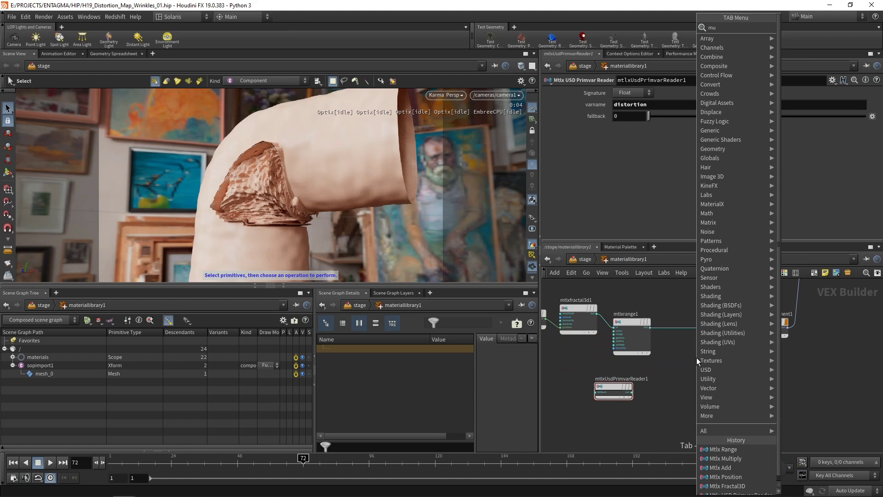
{"action": "left_click", "coordinate": [725, 458]}
{"action": "left_click", "coordinate": [707, 335]}
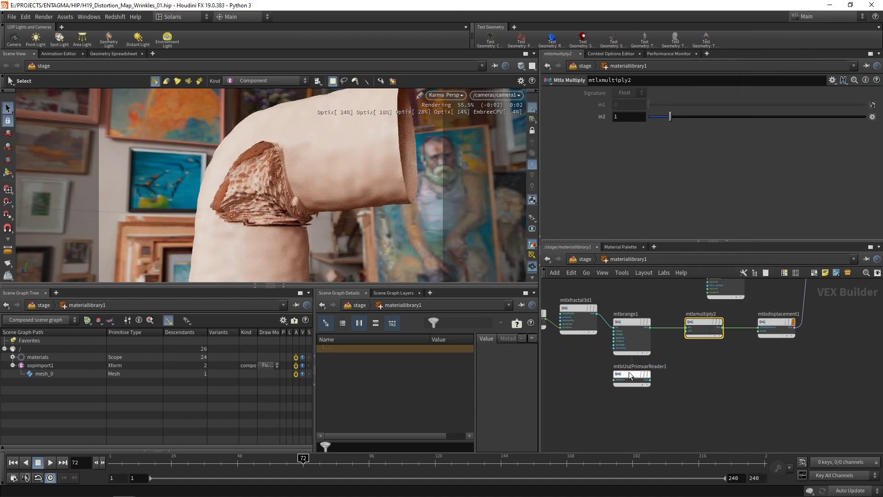
Align the distortion reader under mtlxrange1 and connect its output to in2 of mtlxmultiply2.
{"action": "left_click_drag", "start_coordinate": [616, 388], "coordinate": [635, 375]}
{"action": "left_click", "coordinate": [644, 380]}
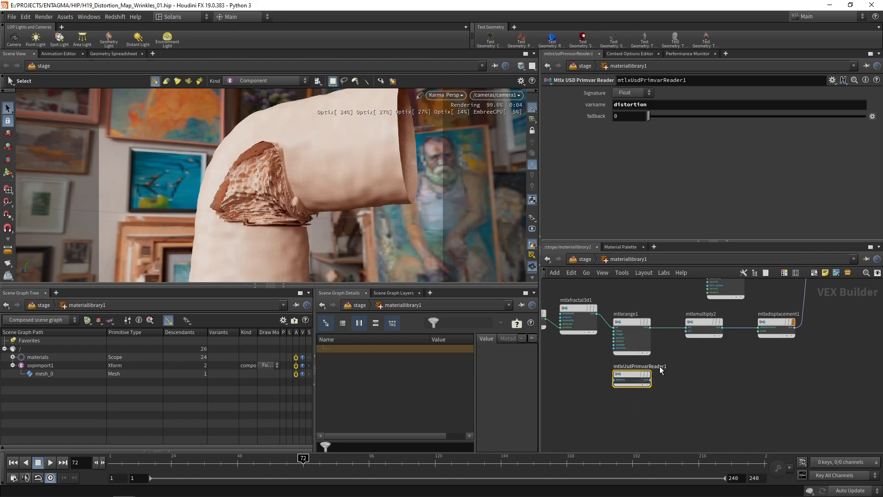
{"action": "scroll", "coordinate": [653, 381], "scroll_direction": "up", "scroll_amount": 2}
{"action": "left_click", "coordinate": [652, 381]}
{"action": "left_click", "coordinate": [695, 314]}
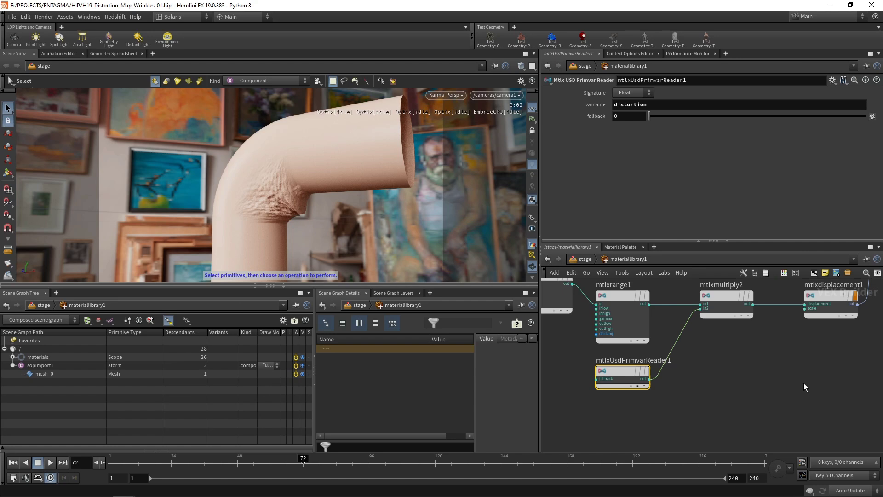
Set the scale of mtlxdisplacement1 to 0.2 and save the scene file.
{"action": "left_click", "coordinate": [816, 301]}
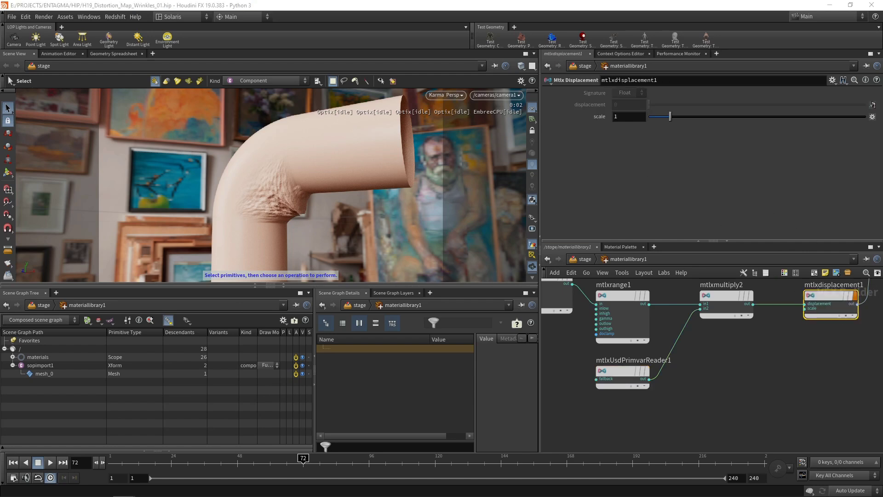
{"action": "double_click", "coordinate": [624, 116]}
{"action": "type", "text": "0.3"}
{"action": "key", "text": "Return"}
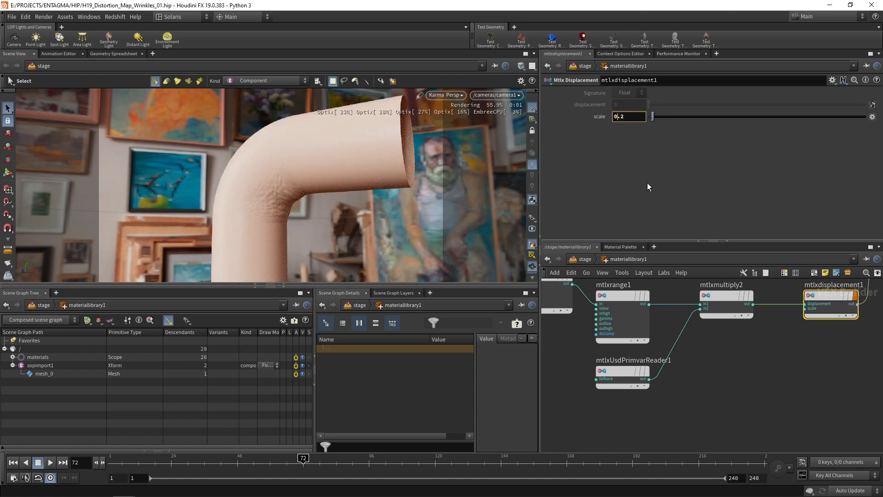
{"action": "key", "text": "BackSpace"}
{"action": "type", "text": "2"}
{"action": "key", "text": "Return"}
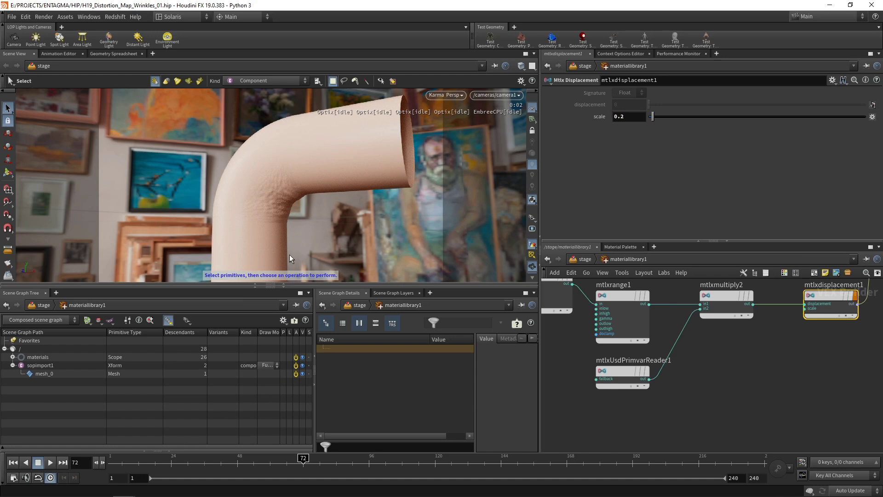
{"action": "key", "text": "ctrl+s"}
Tidy the layout of the displacement network by aligning mtlxfractal3d1 and mtlxposition1 with their neighbouring nodes.
{"action": "scroll", "coordinate": [761, 390], "scroll_direction": "down", "scroll_amount": 5}
{"action": "scroll", "coordinate": [779, 387], "scroll_direction": "down", "scroll_amount": 3}
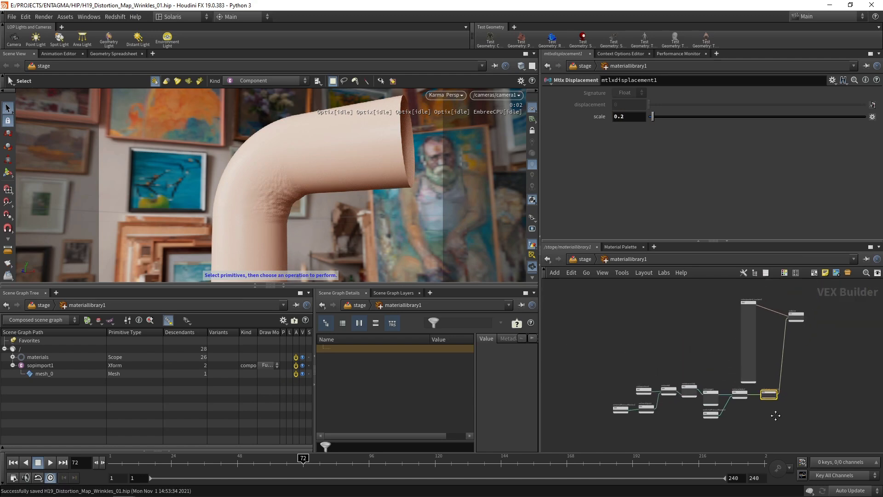
{"action": "scroll", "coordinate": [661, 410], "scroll_direction": "up", "scroll_amount": 3}
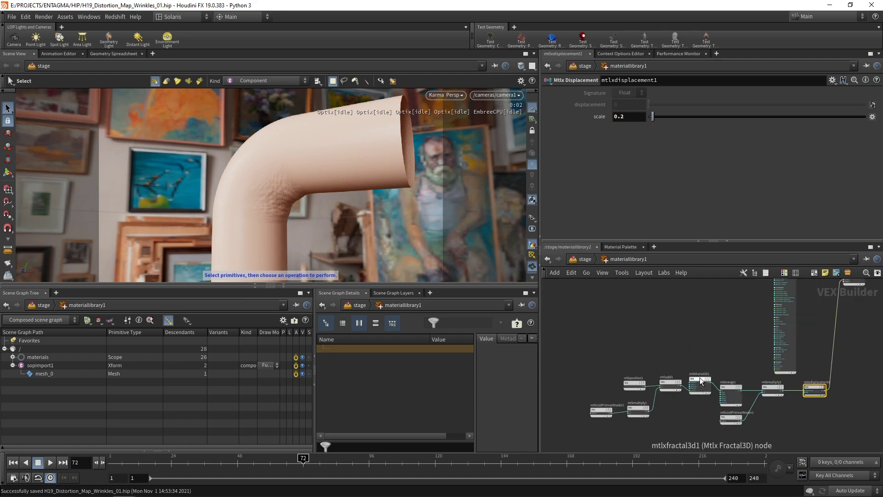
{"action": "left_click_drag", "start_coordinate": [700, 379], "coordinate": [699, 382]}
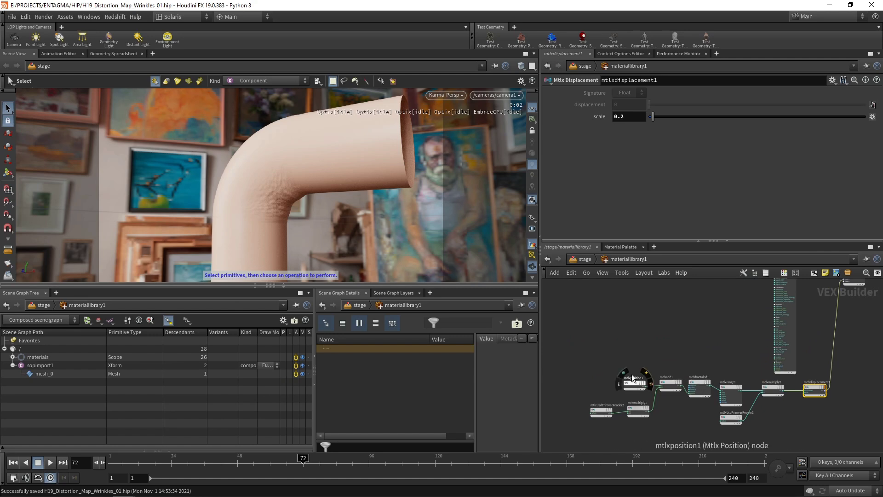
{"action": "double_click", "coordinate": [635, 379]}
{"action": "left_click_drag", "start_coordinate": [639, 383], "coordinate": [644, 384]}
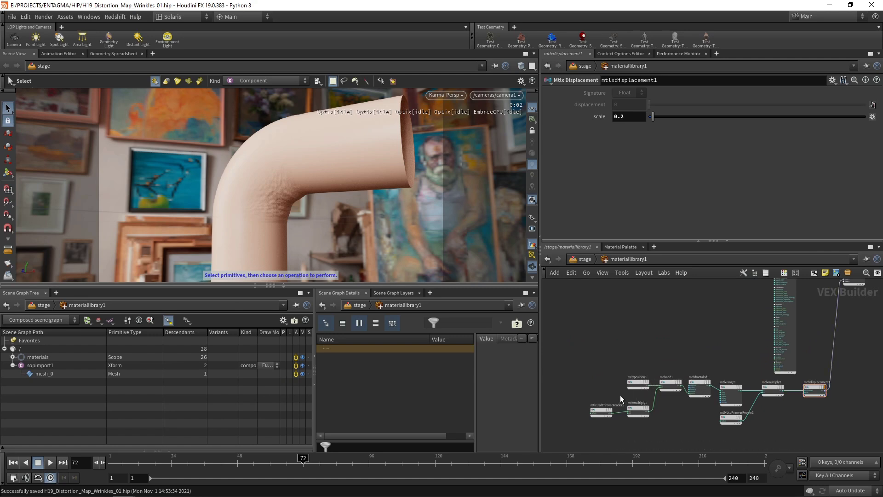
{"action": "left_click_drag", "start_coordinate": [585, 416], "coordinate": [698, 375]}
{"action": "left_click", "coordinate": [676, 428]}
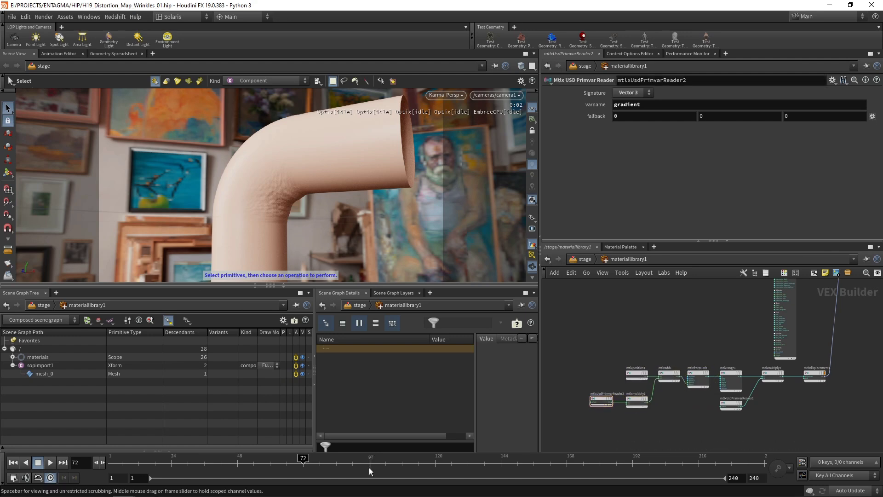
Move the timeline to frame 89 to check the wrinkles, and review the mtlxposition1 and mtlxfractal3d1 nodes.
{"action": "left_click_drag", "start_coordinate": [368, 471], "coordinate": [350, 460]}
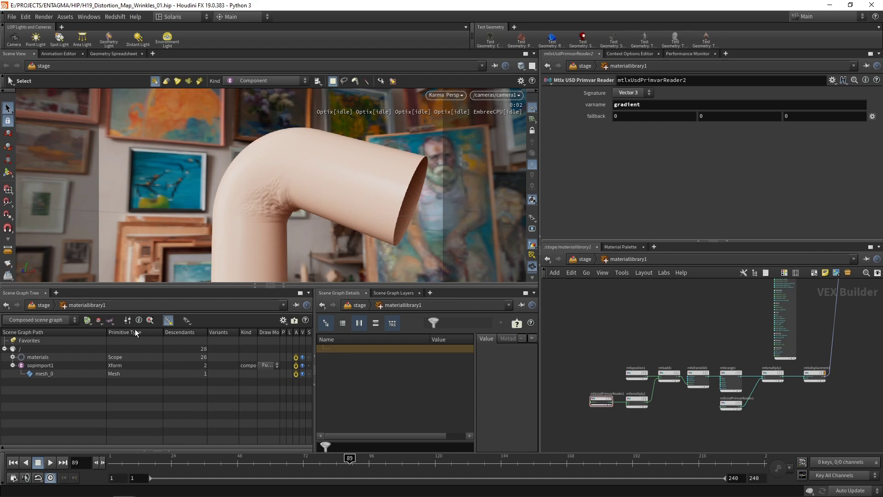
{"action": "scroll", "coordinate": [640, 419], "scroll_direction": "up", "scroll_amount": 3}
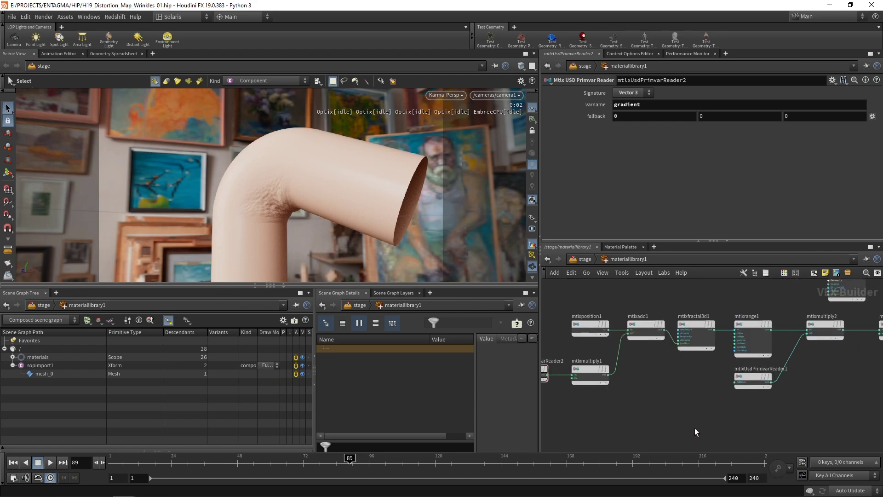
{"action": "scroll", "coordinate": [631, 340], "scroll_direction": "up", "scroll_amount": 2}
{"action": "left_click_drag", "start_coordinate": [617, 328], "coordinate": [664, 369]}
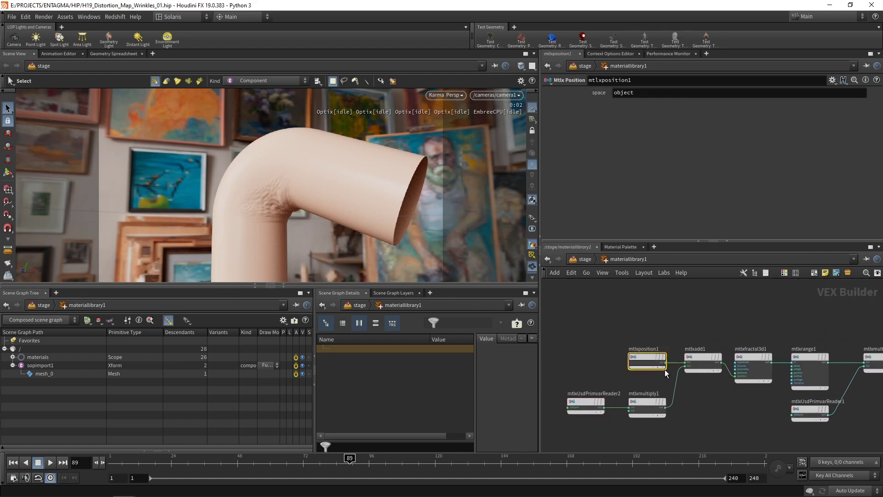
{"action": "left_click", "coordinate": [759, 376]}
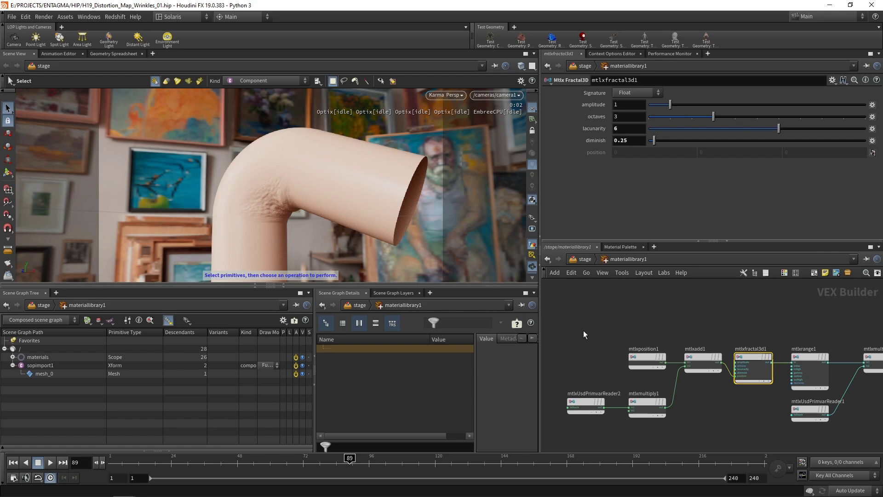
Add a third Mtlx USD Primvar Reader above the noise chain with its signature set to Vector 3.
{"action": "key", "text": "Tab"}
{"action": "type", "text": "prim"}
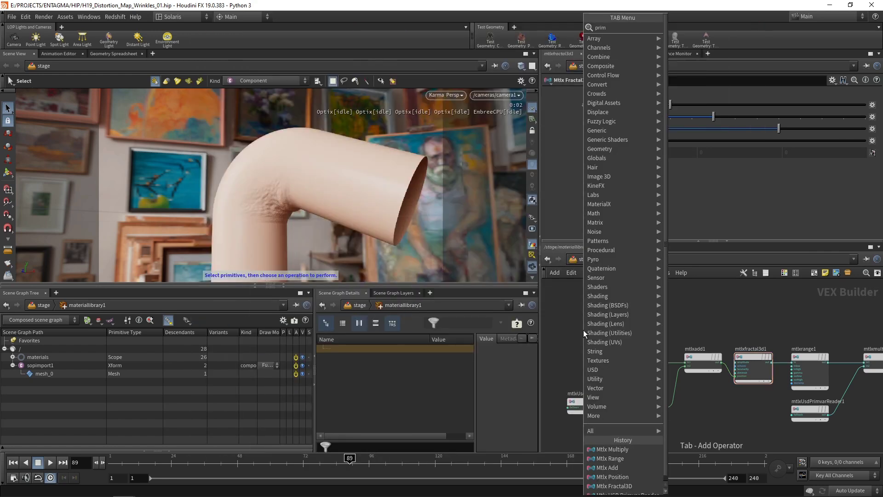
{"action": "key", "text": "Return"}
{"action": "left_click", "coordinate": [583, 329]}
{"action": "left_click", "coordinate": [630, 93]}
{"action": "left_click", "coordinate": [636, 154]}
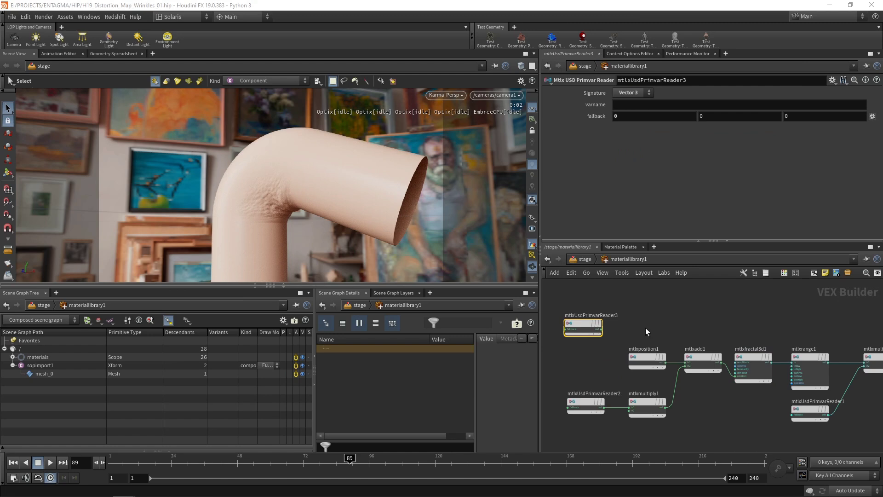
Look up the texture coordinate primvar on mesh_0 and set the varname of mtlxUsdPrimvarReader3 to st.
{"action": "left_click", "coordinate": [44, 373]}
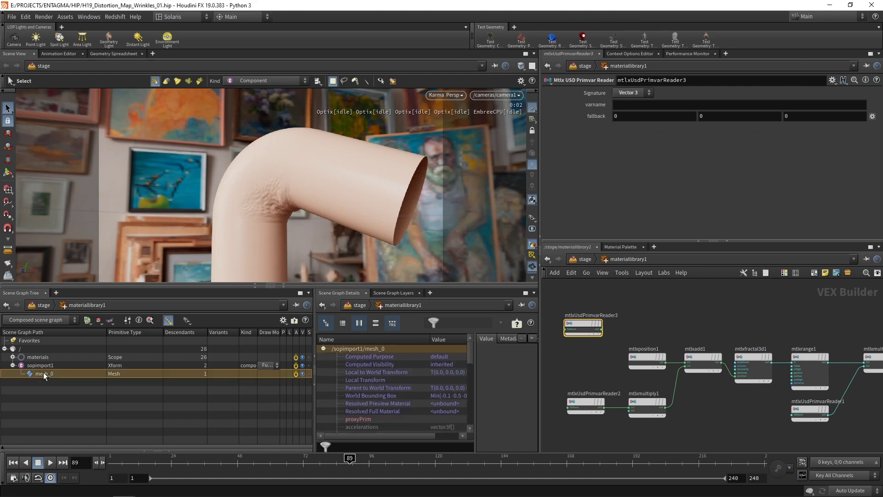
{"action": "left_click_drag", "start_coordinate": [468, 350], "coordinate": [477, 410]}
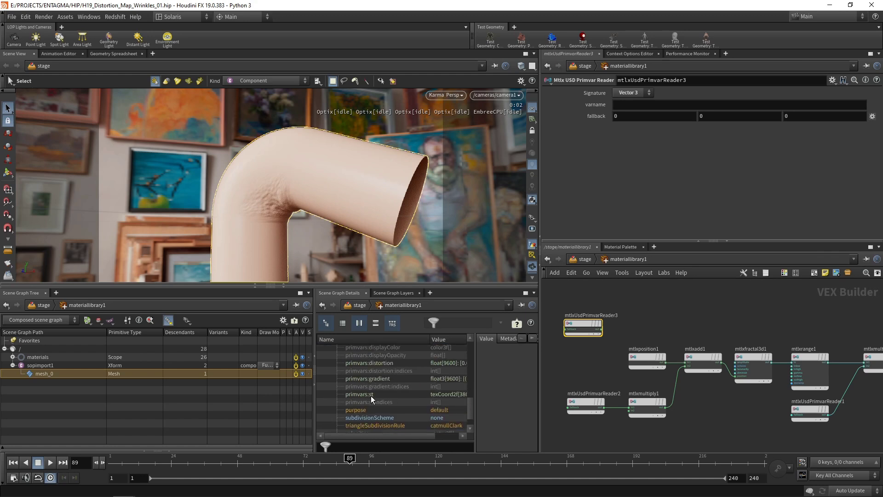
{"action": "left_click", "coordinate": [627, 105]}
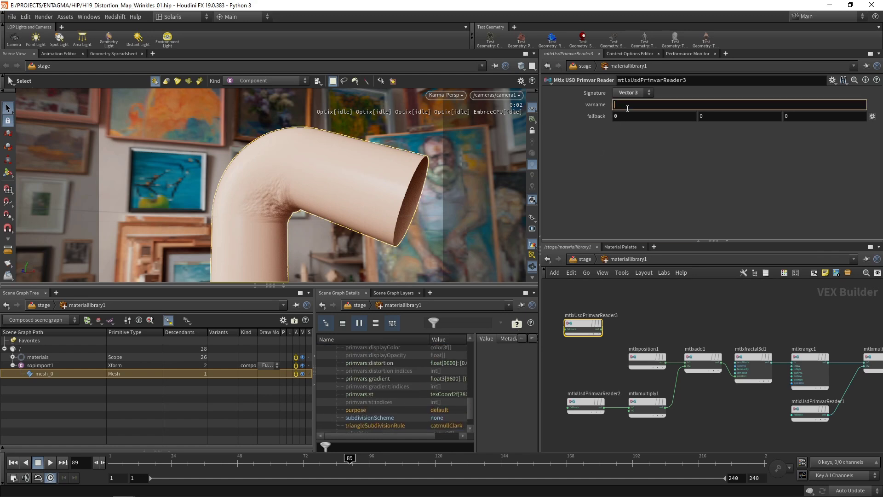
{"action": "type", "text": "uv"}
{"action": "key", "text": "BackSpace"}
{"action": "key", "text": "BackSpace"}
{"action": "type", "text": "st"}
{"action": "key", "text": "Return"}
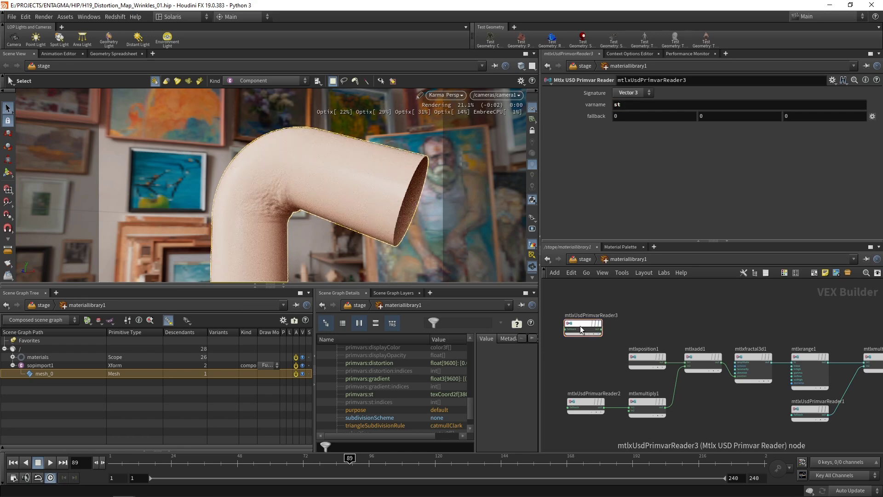
Place the st reader above mtlxposition1 and connect it to the first input of mtlxadd1 instead of the position.
{"action": "left_click_drag", "start_coordinate": [584, 327], "coordinate": [638, 315]}
{"action": "left_click", "coordinate": [694, 363]}
{"action": "left_click", "coordinate": [658, 318]}
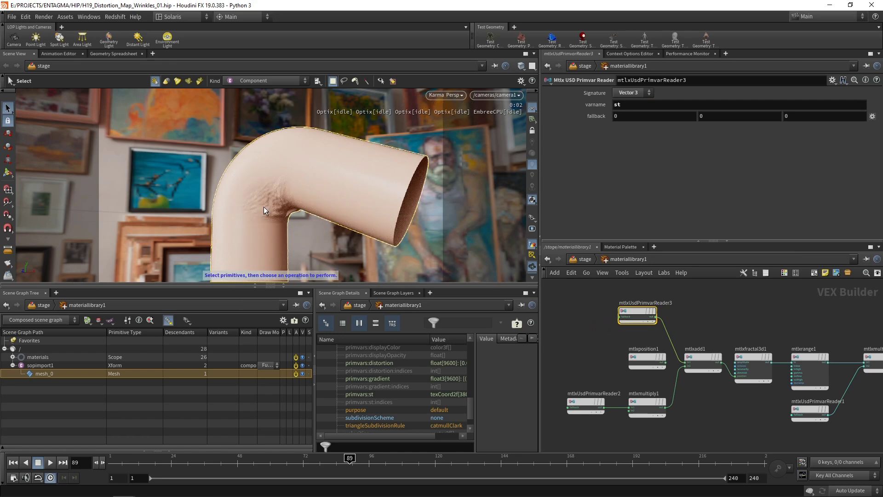
Undo the connection from the st reader to mtlxadd1, remove mtlxUsdPrimvarReader3, and save the scene.
{"action": "key", "text": "ctrl+z"}
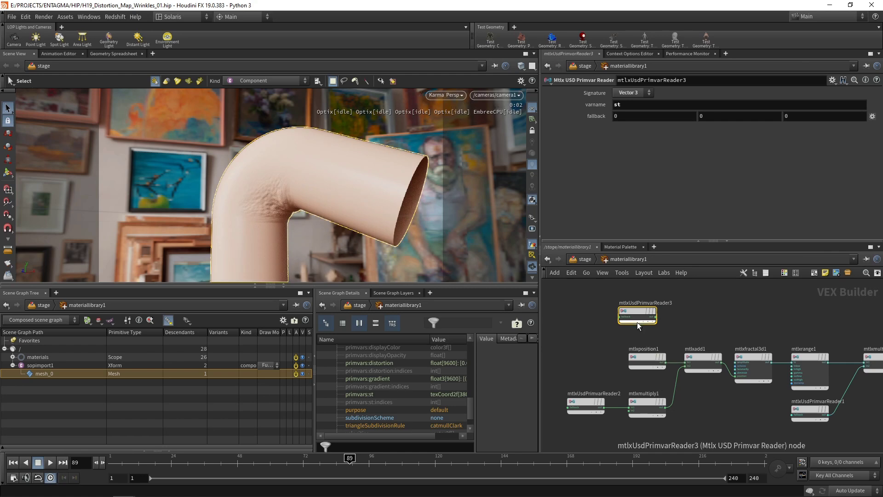
{"action": "key", "text": "Delete"}
{"action": "key", "text": "ctrl+s"}
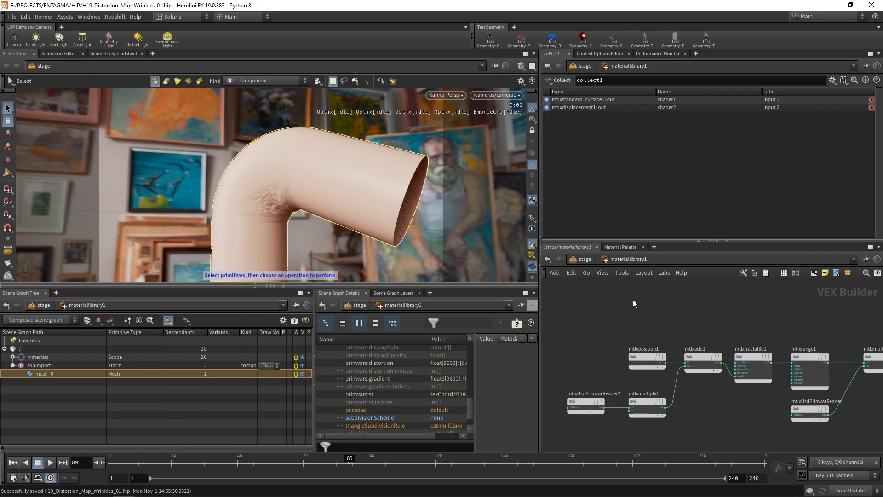
Open an additional network view at /obj/tube1 and return to the materiallibrary1 network to review the whole shader graph.
{"action": "key", "text": "ctrl+t"}
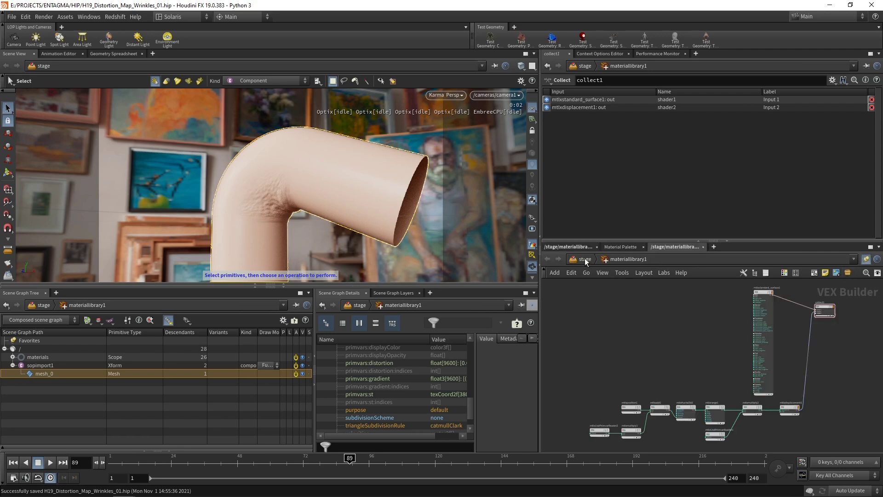
{"action": "key", "text": "Return"}
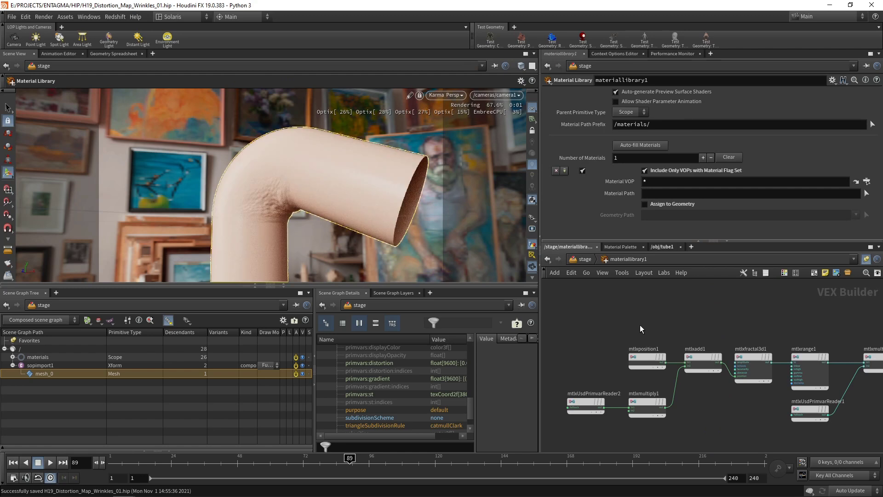
{"action": "scroll", "coordinate": [640, 325], "scroll_direction": "down", "scroll_amount": 5}
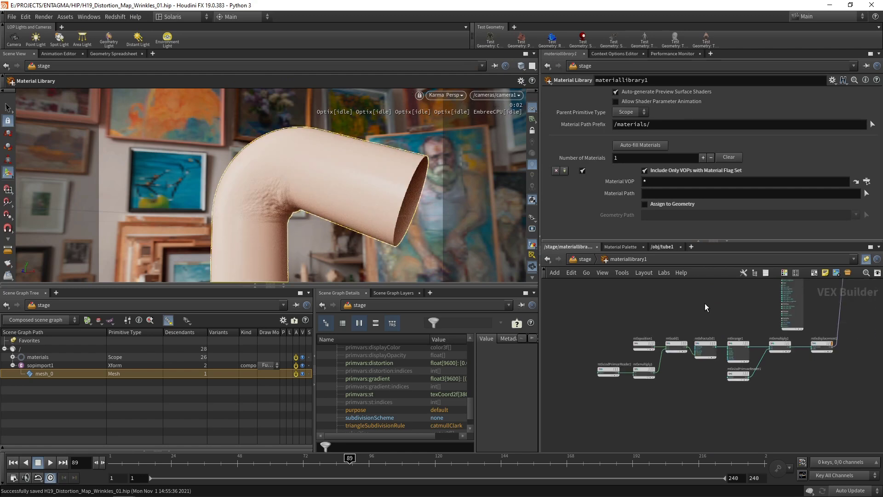
{"action": "middle_click_drag", "start_coordinate": [694, 330], "coordinate": [672, 382]}
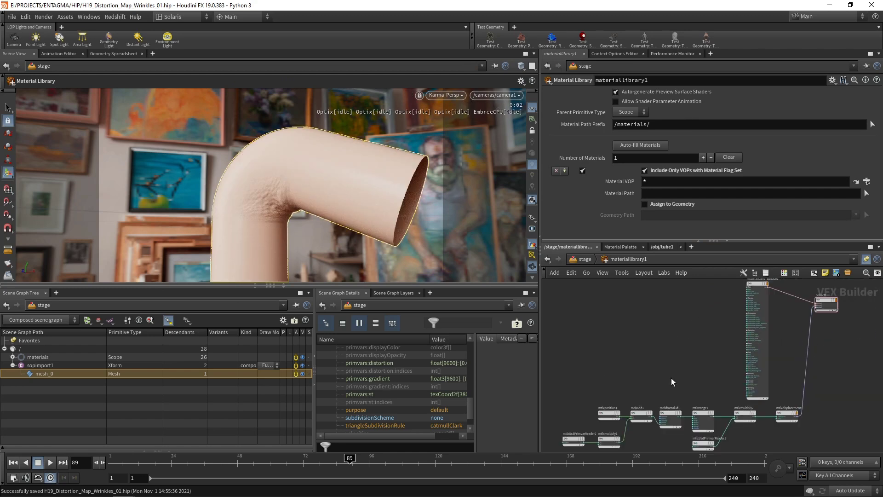